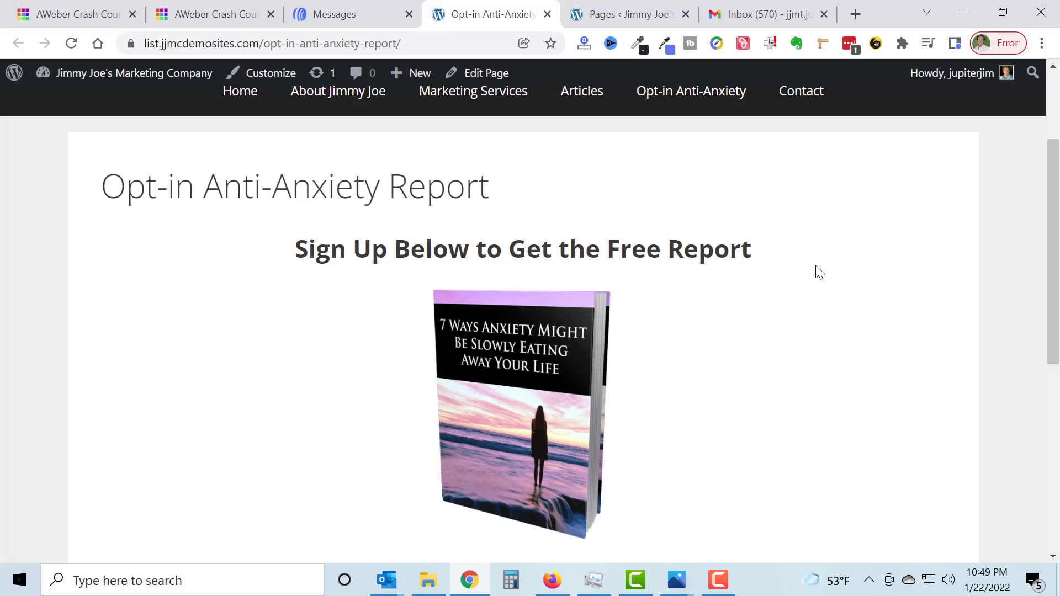
Look over the opt-in page down to its Get Your Free Report sign-up form and return to AWeber's messages.
scroll(819, 271, down, 5)
scroll(820, 271, down, 2)
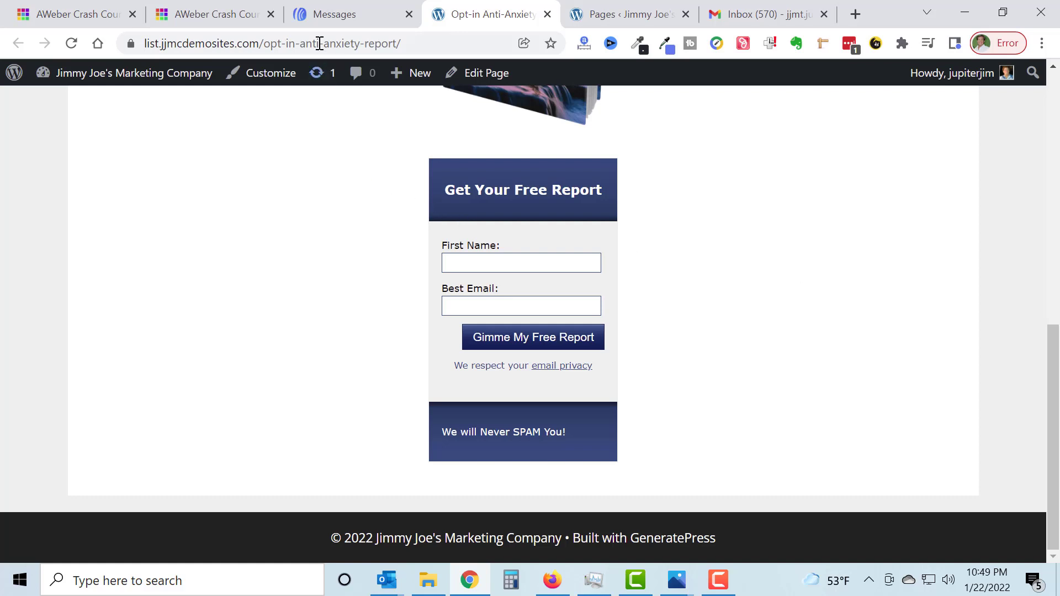
click(348, 20)
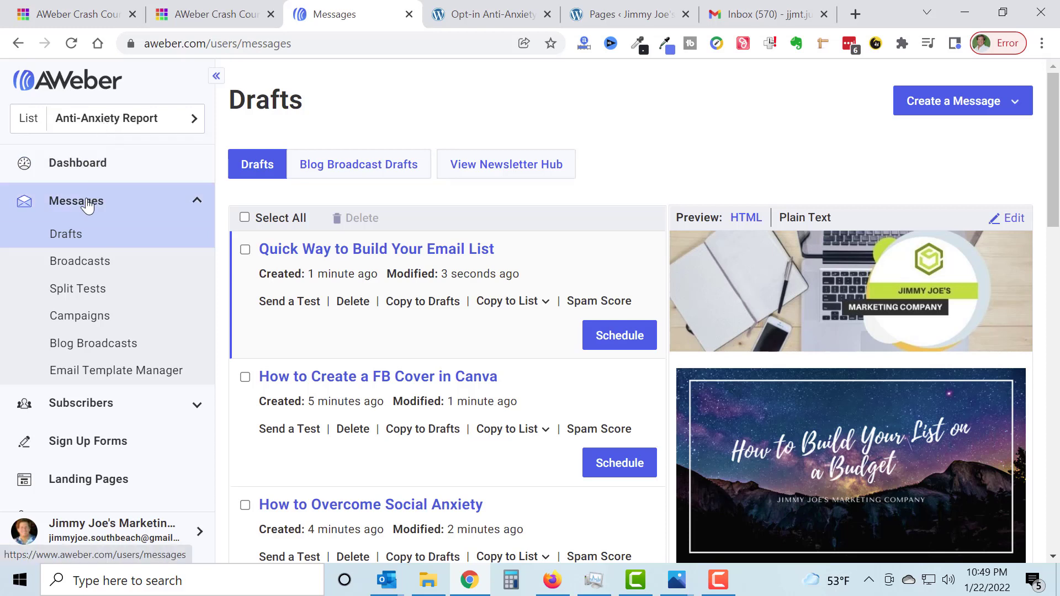
Show the message types available for the Anti-Anxiety Report list and look through its drafts.
click(198, 202)
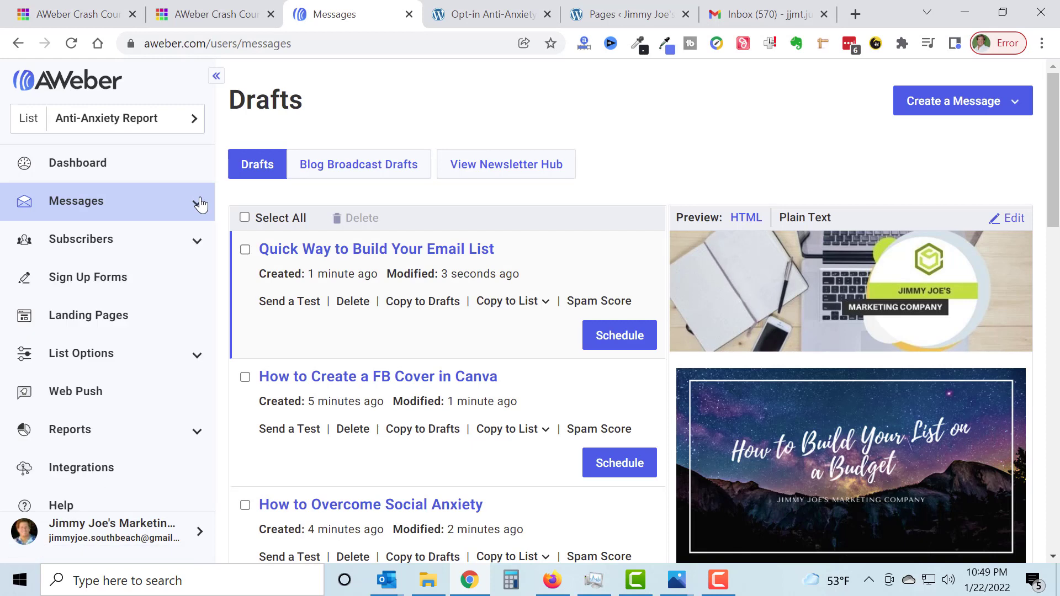
click(197, 203)
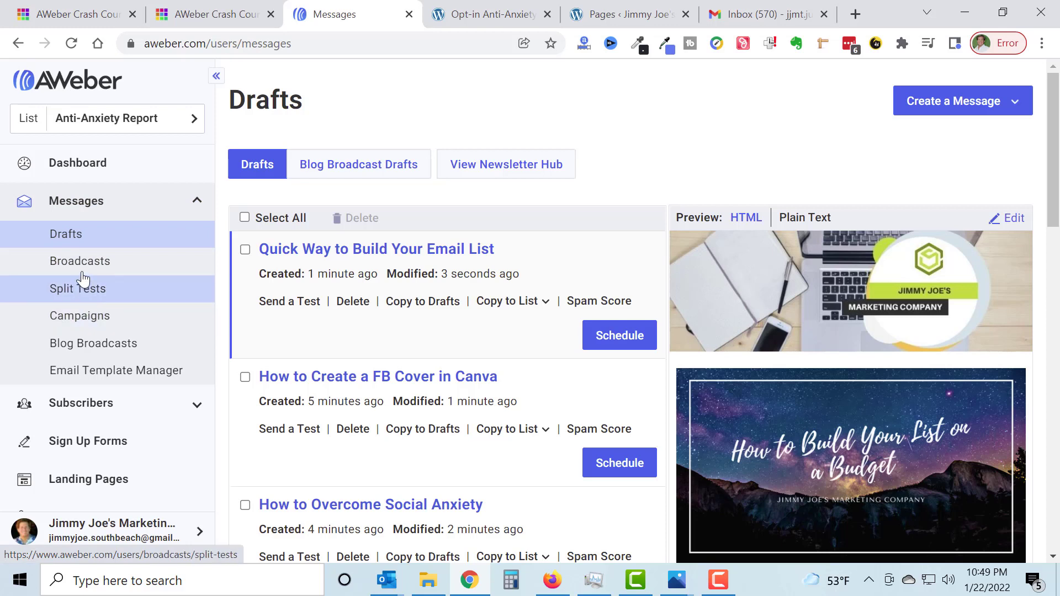
click(81, 241)
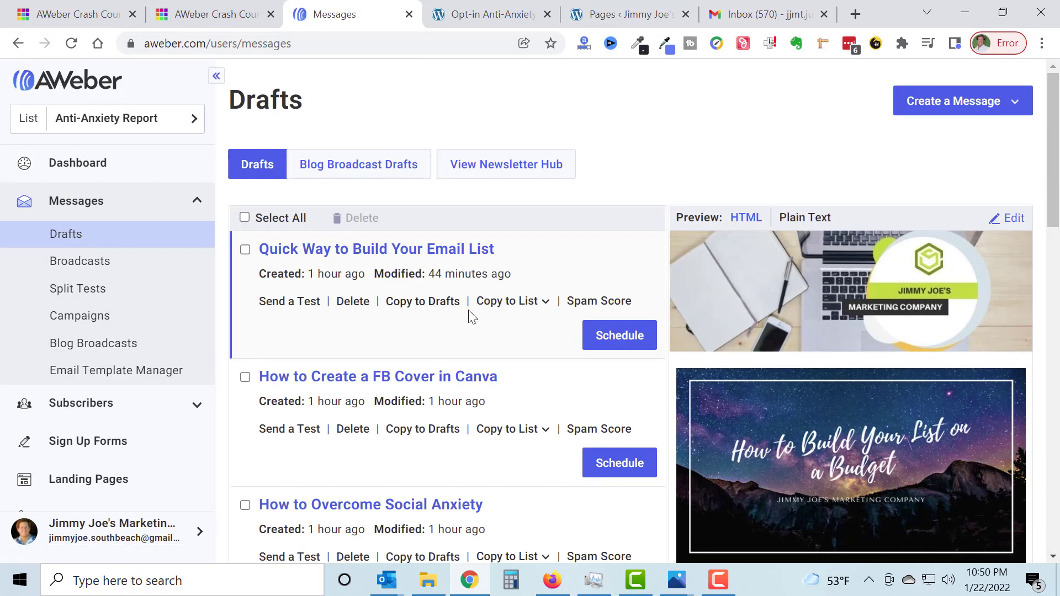
scroll(413, 359, down, 3)
scroll(412, 359, down, 7)
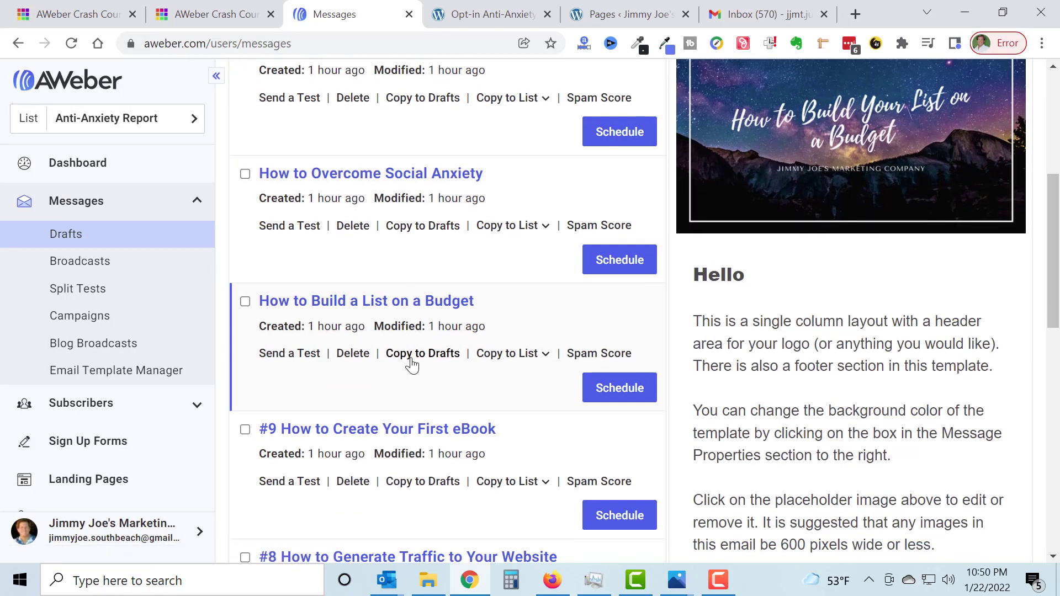
scroll(420, 360, up, 10)
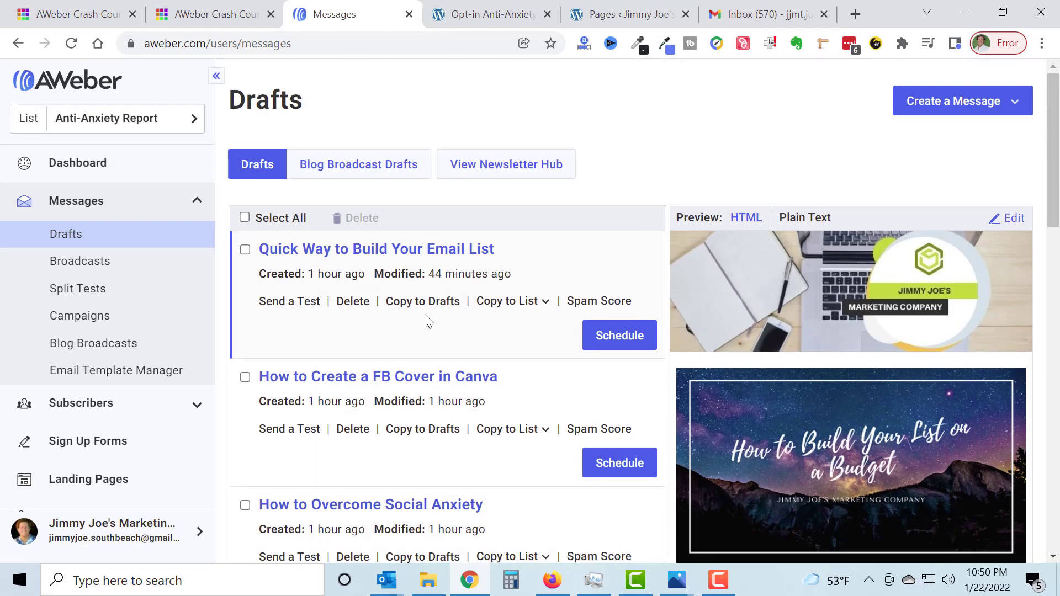
scroll(411, 331, down, 7)
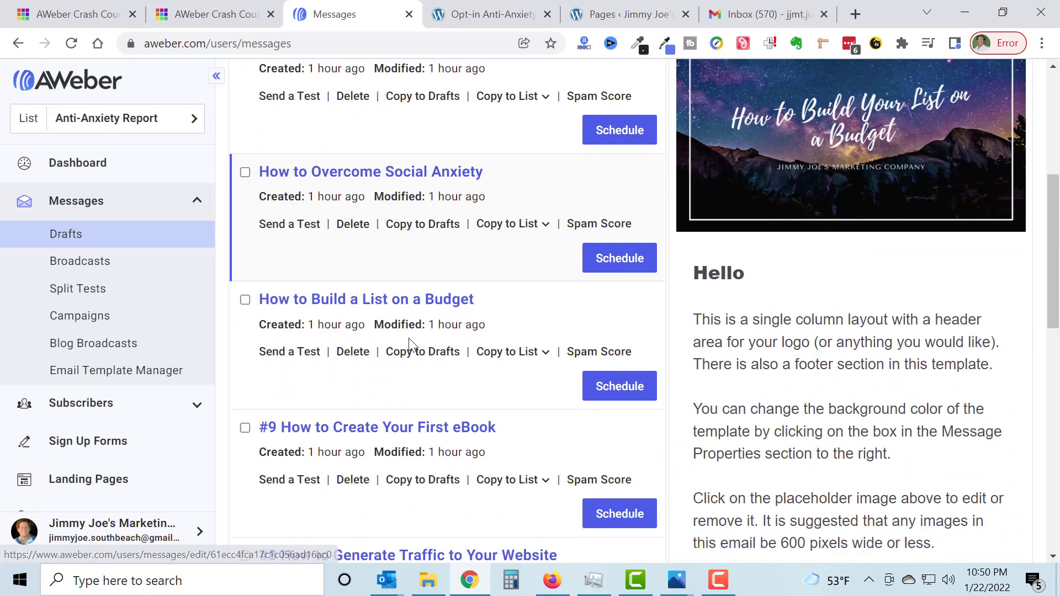
scroll(418, 343, up, 7)
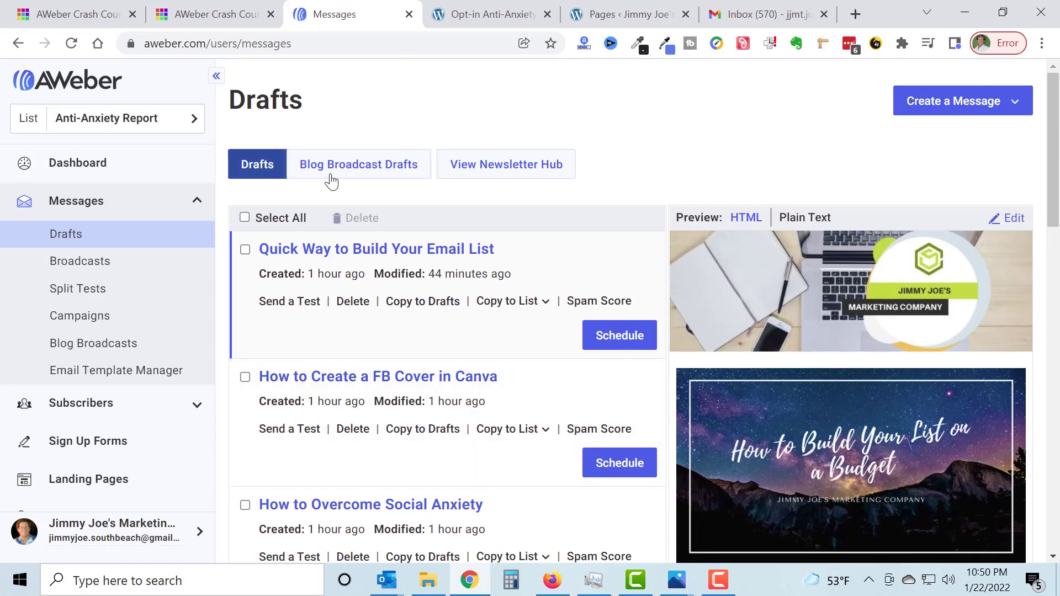
Create a message with the Drag & Drop Email Builder and apply the saved New Blog Post #2 template to it.
click(1002, 104)
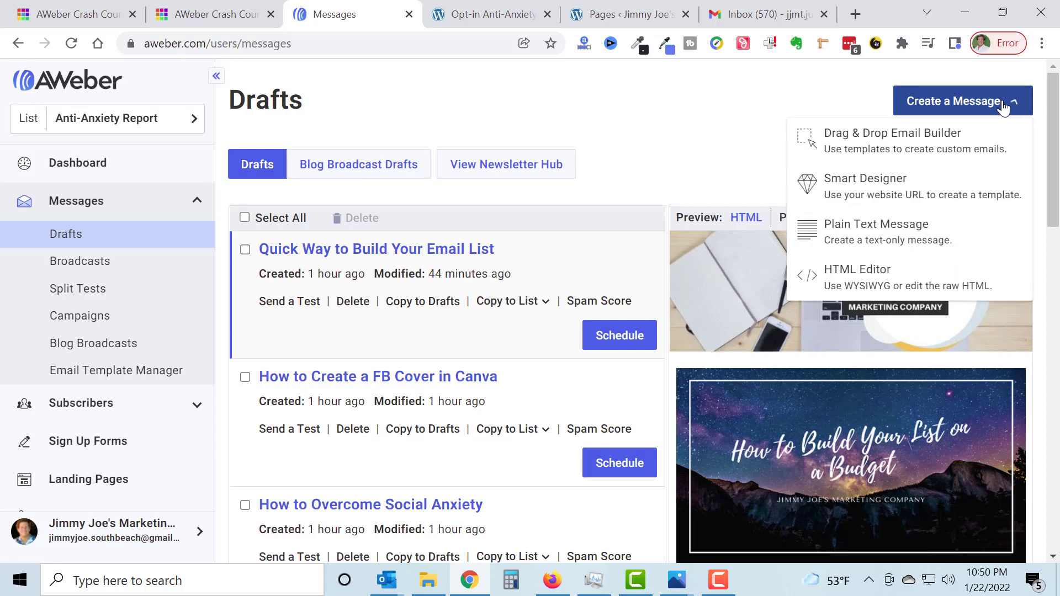
click(917, 150)
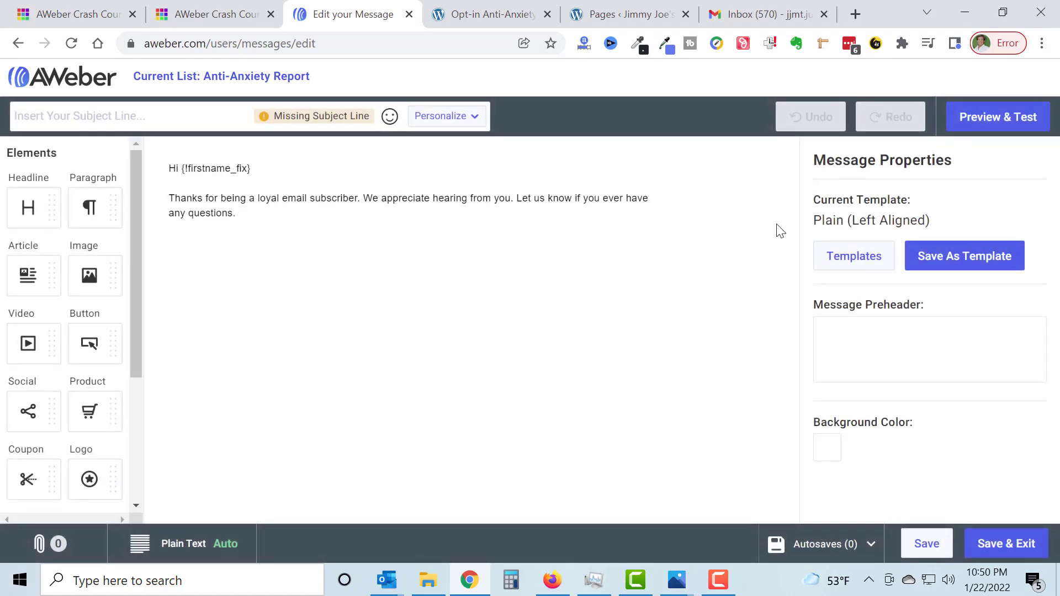
click(854, 257)
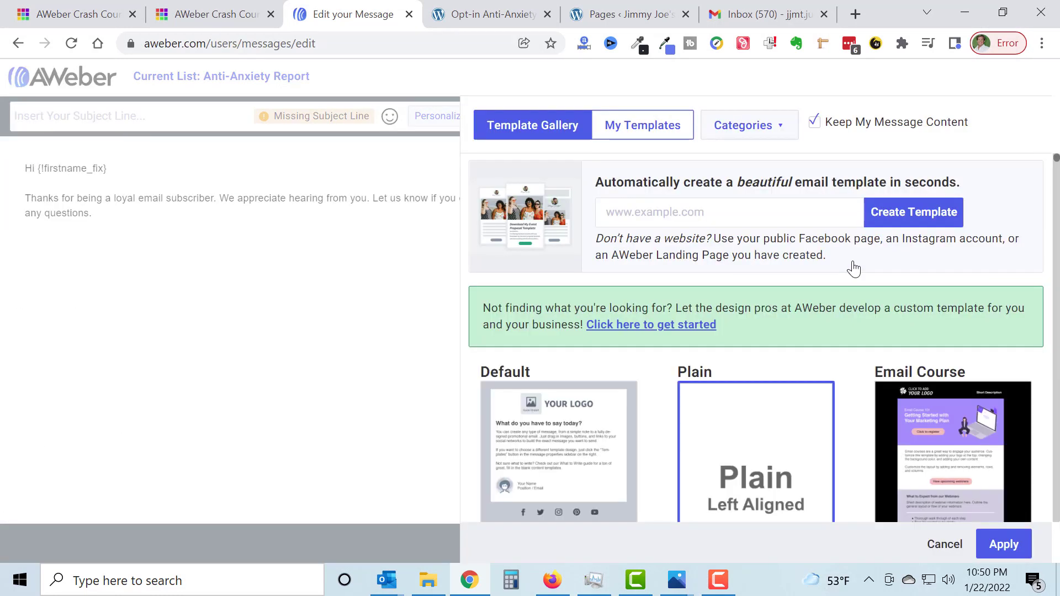
click(636, 132)
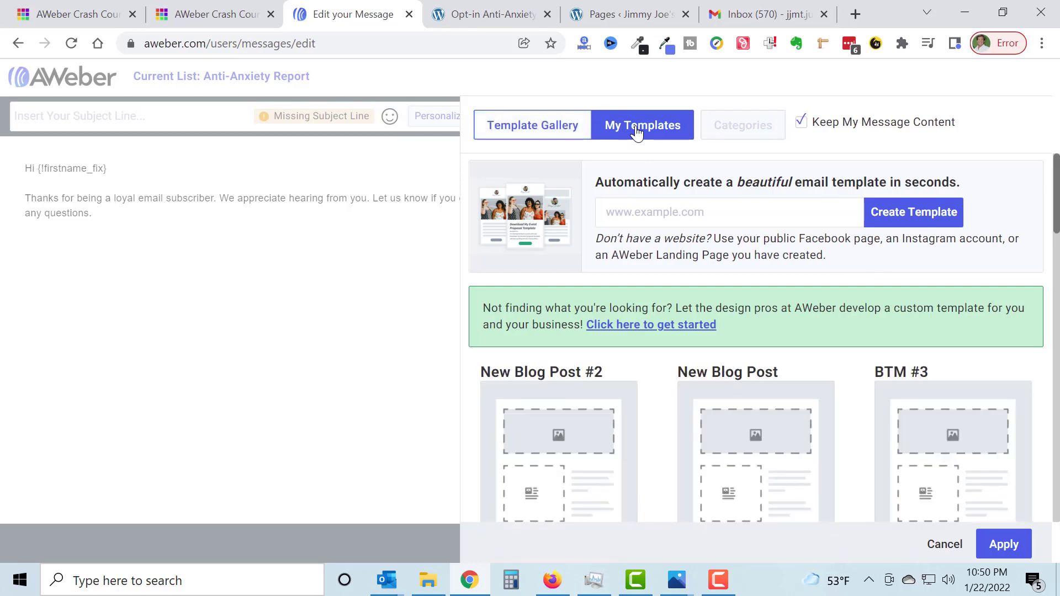
scroll(611, 309, down, 1)
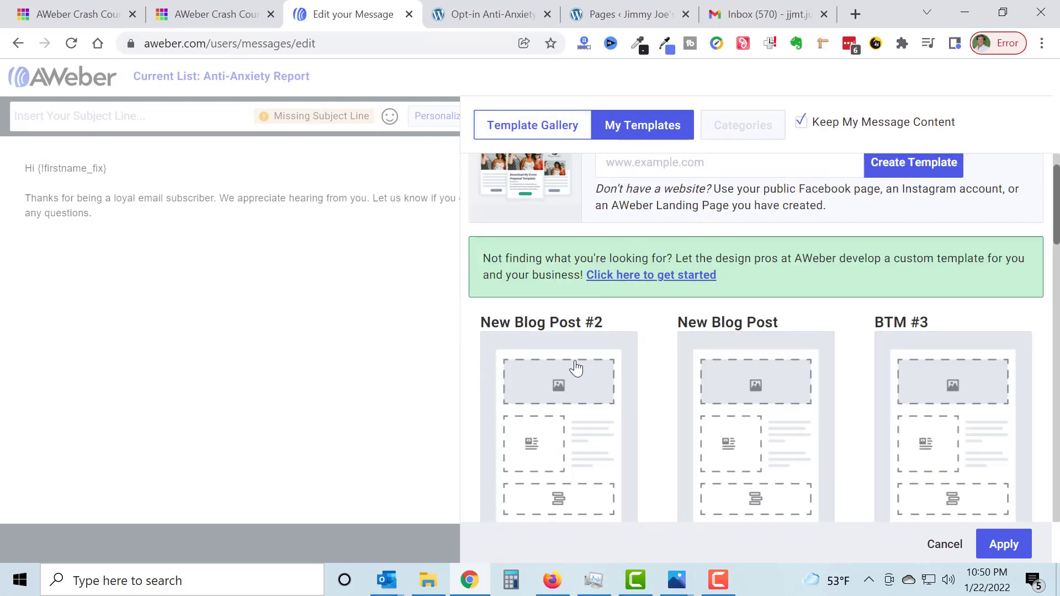
click(563, 411)
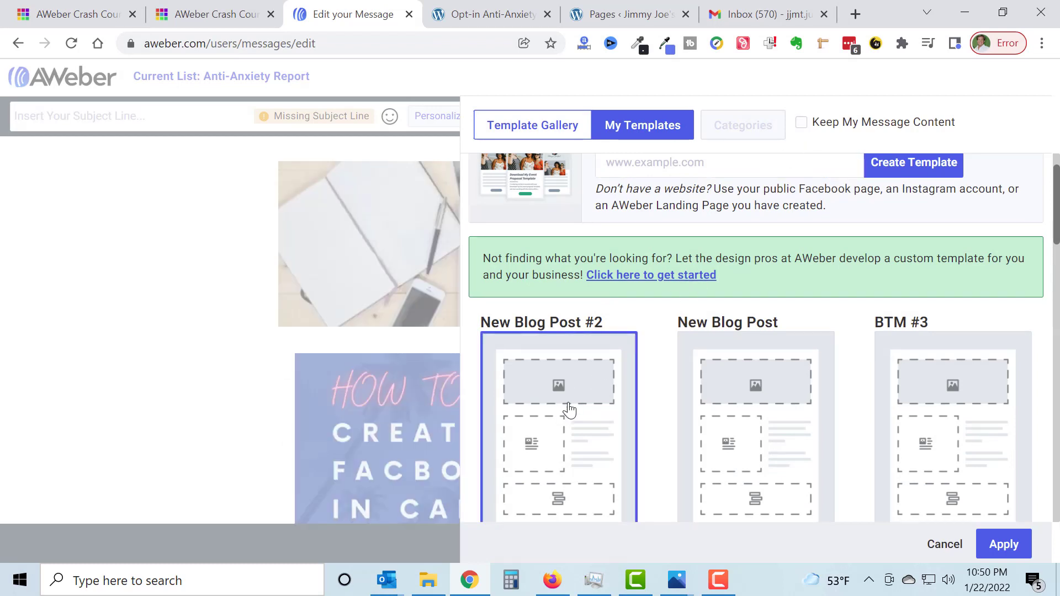
click(1005, 546)
scroll(692, 348, down, 3)
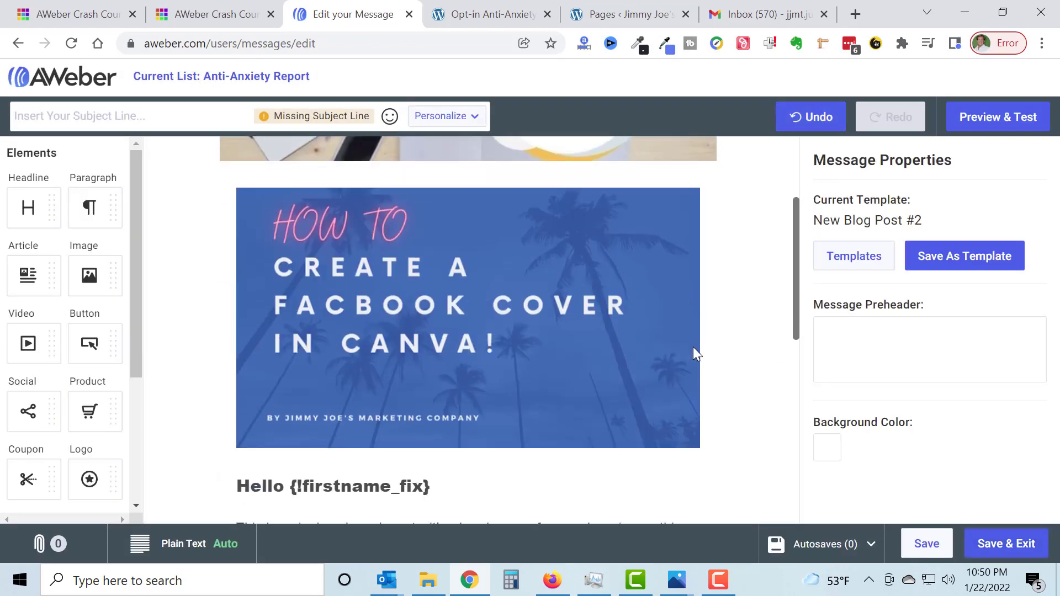
scroll(694, 346, up, 3)
Set the message's subject line to "Welcome to the Anti-Anxiety Email Course".
click(229, 114)
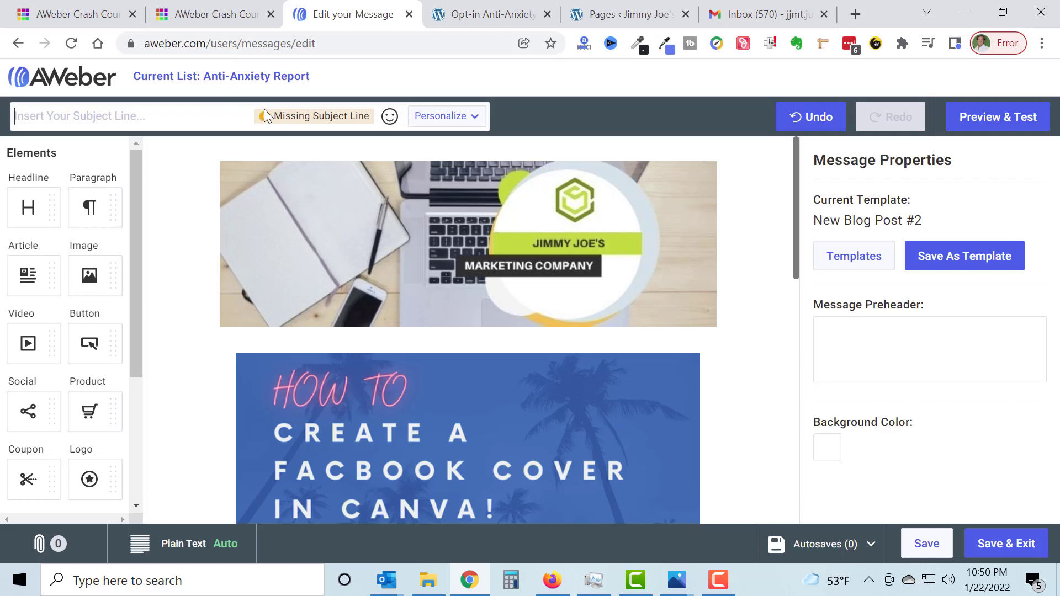
text(Welcome to the Anti-)
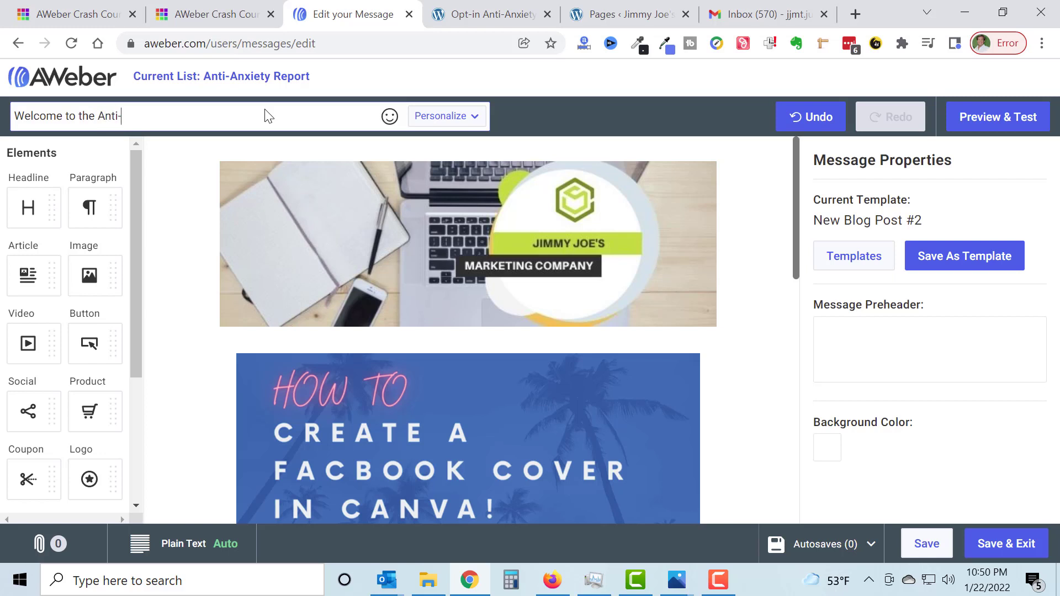
text(Anxiety Email Course)
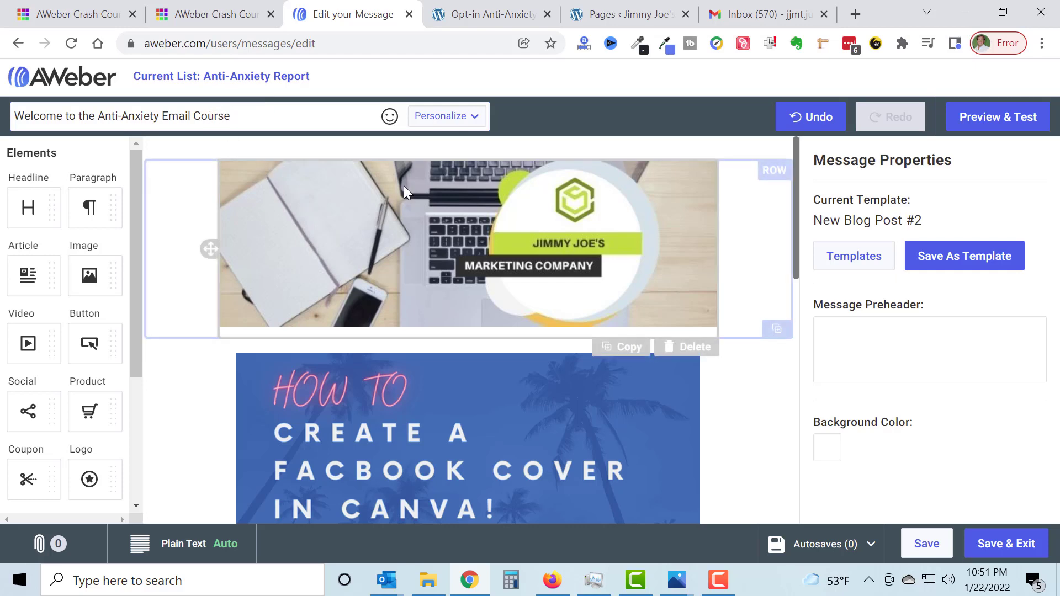
Look over the message's template content and open the image gallery for replacing the Facebook cover picture.
scroll(461, 246, down, 2)
scroll(469, 263, down, 2)
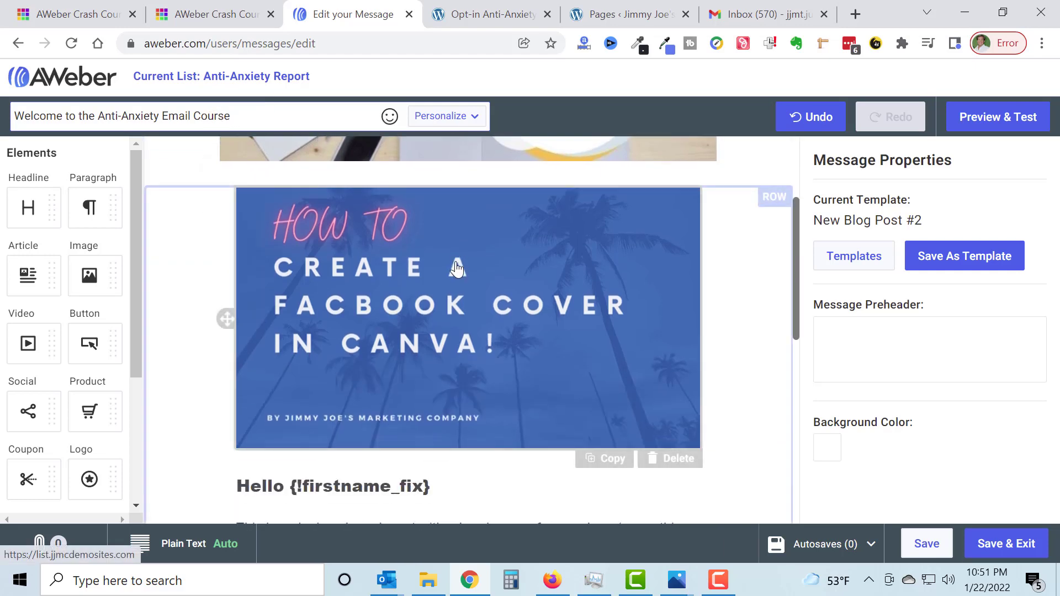
scroll(478, 301, down, 8)
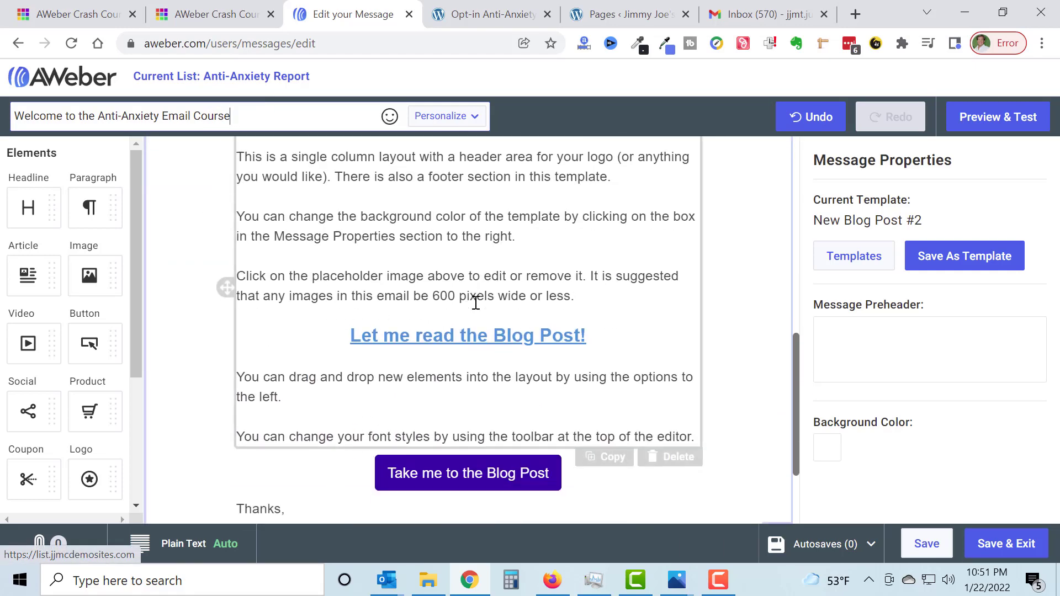
scroll(477, 301, up, 10)
scroll(475, 300, down, 1)
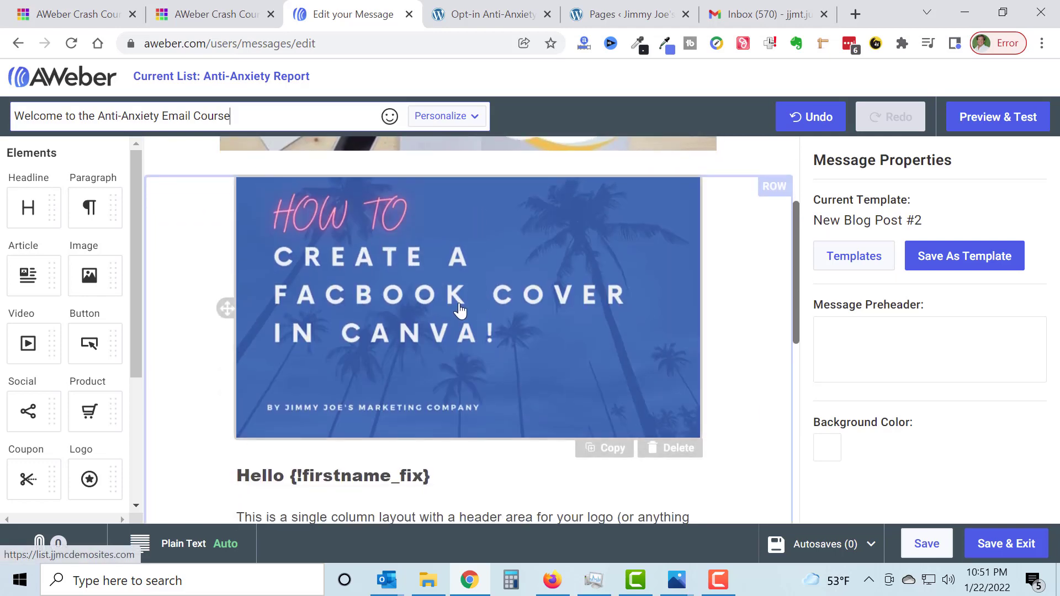
click(463, 307)
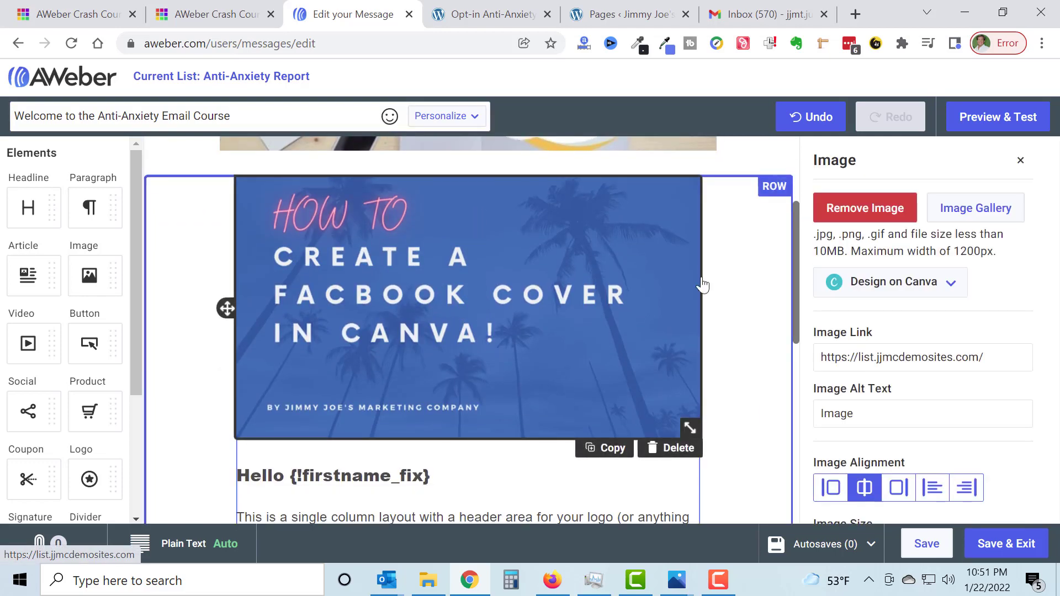
click(976, 213)
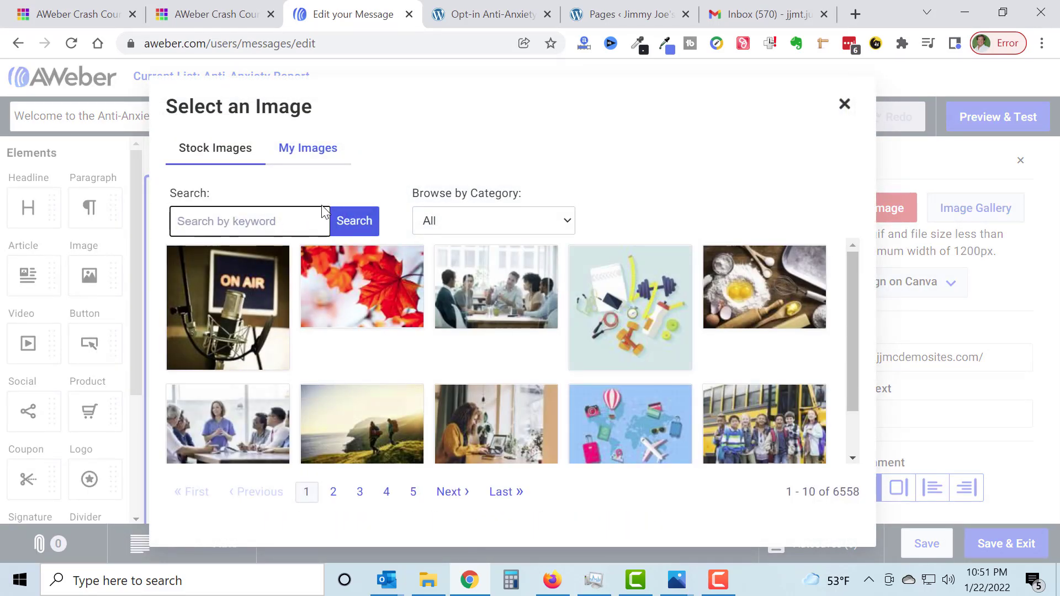
Search the stock images for meditation and for yoga class.
text(medi)
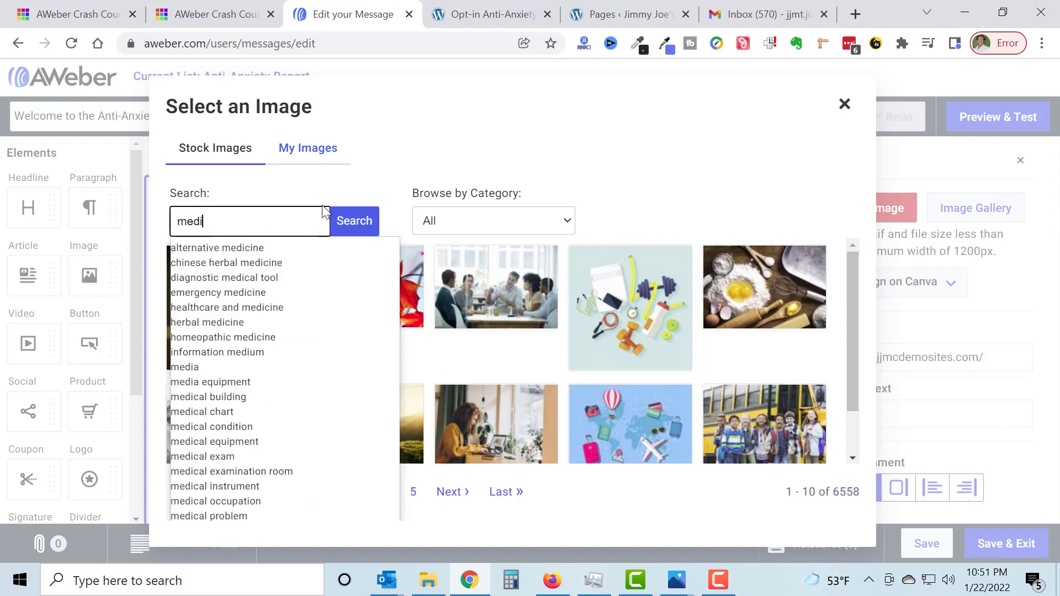
text(tation)
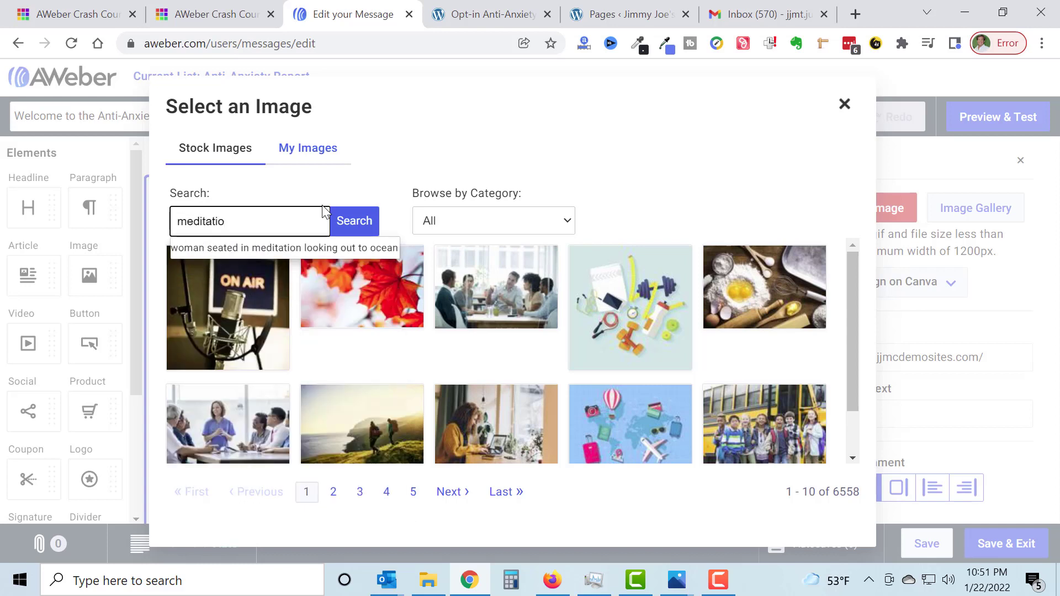
click(354, 226)
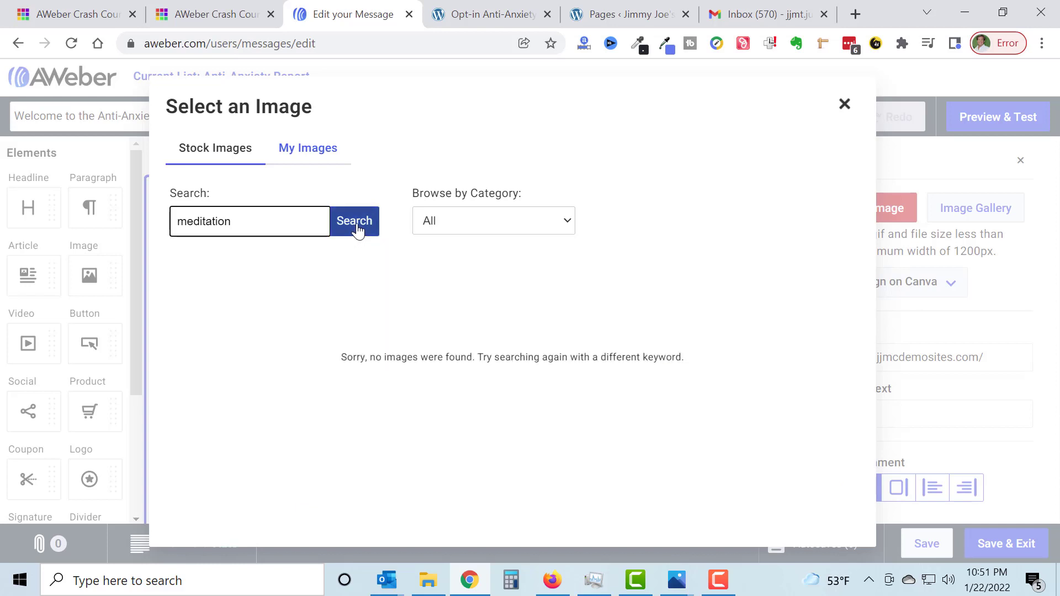
drag(270, 230, 151, 223)
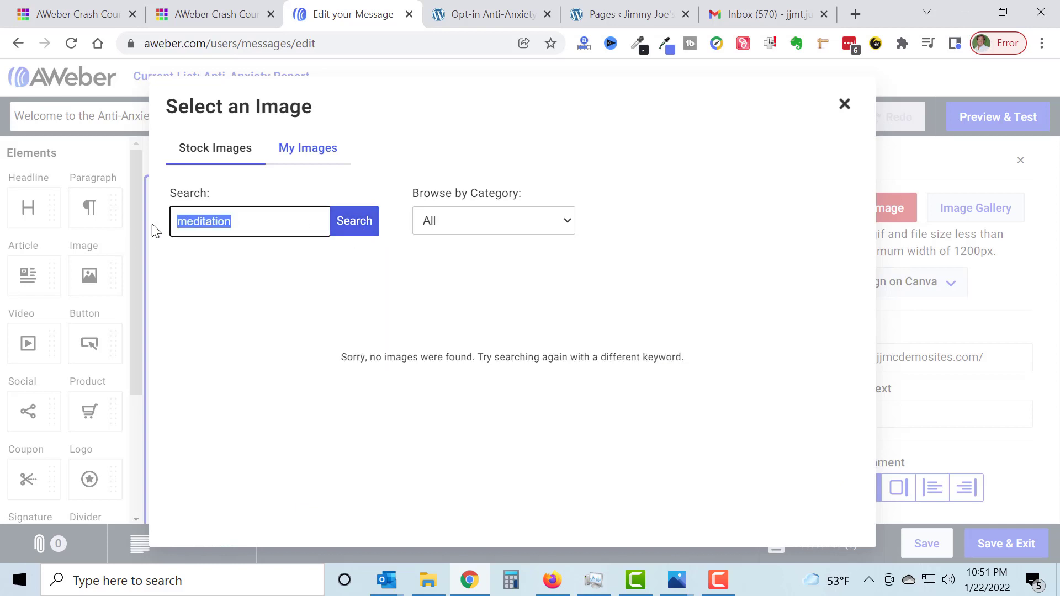
text(yoga)
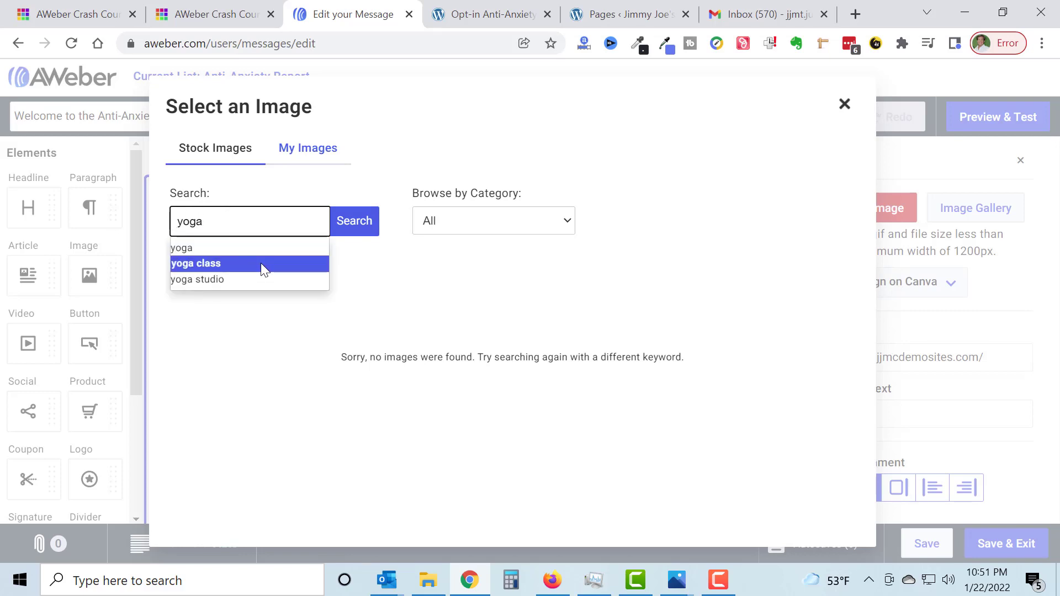
click(260, 263)
click(359, 233)
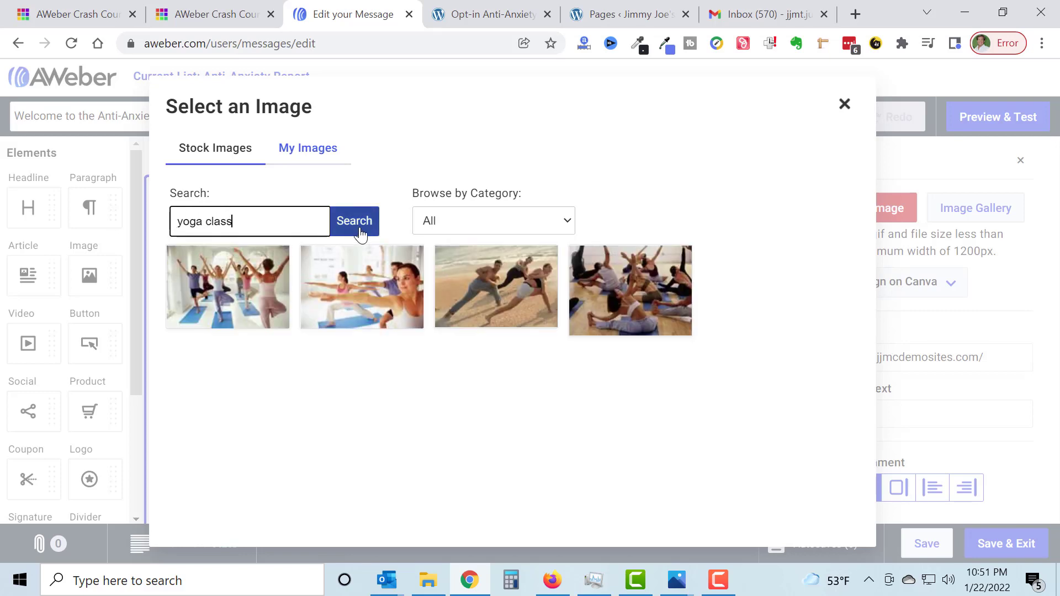
Replace the picture with the yoga stock photo of a woman seated on a white wooden floor, and shrink it to under two-thirds of the text width.
double_click(216, 226)
key(BackSpace)
key(BackSpace)
key(Return)
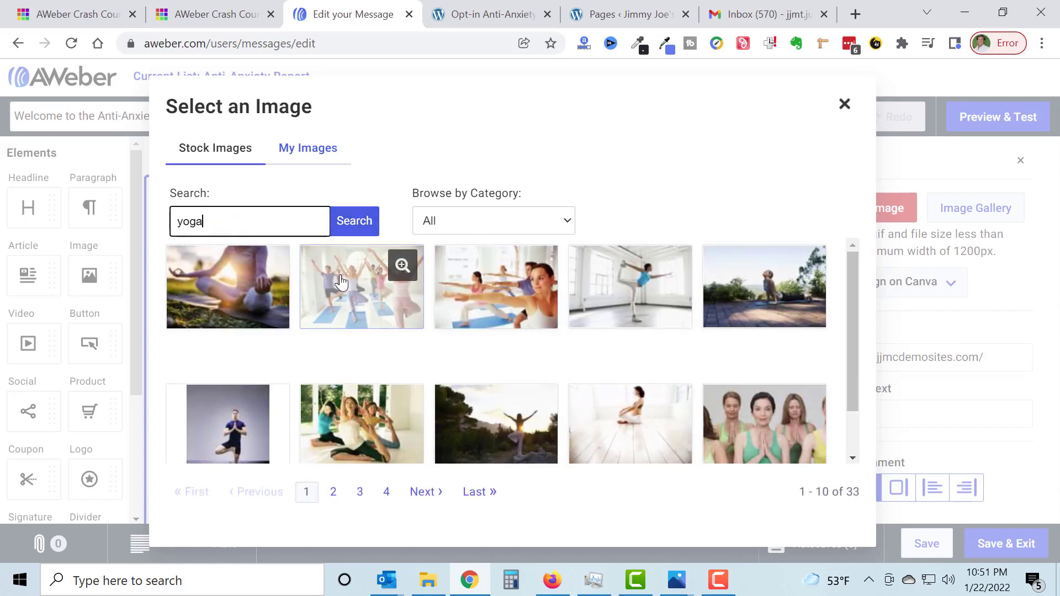
click(643, 423)
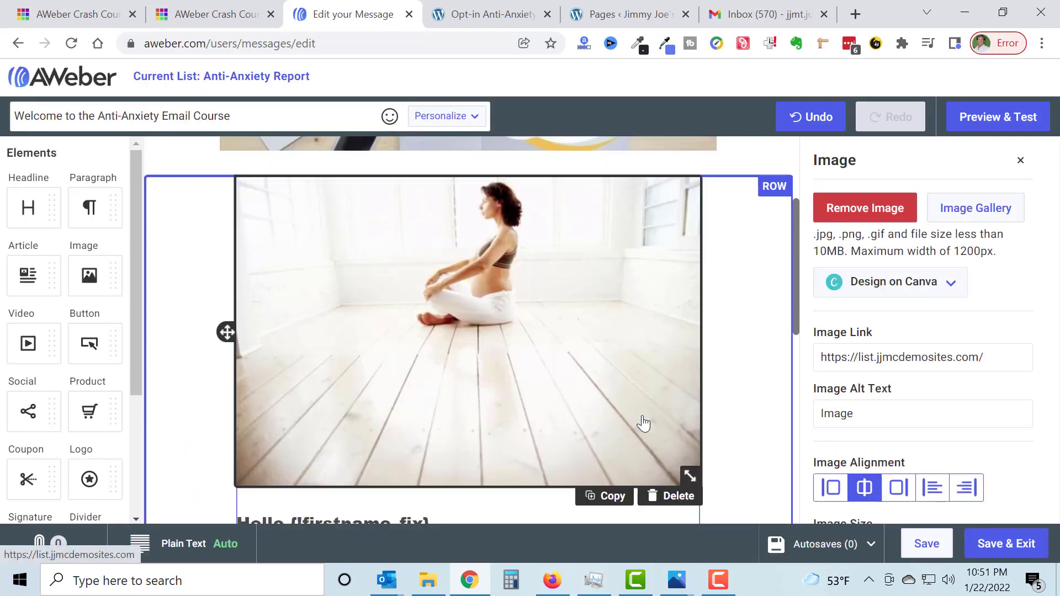
drag(690, 470, 602, 358)
click(745, 333)
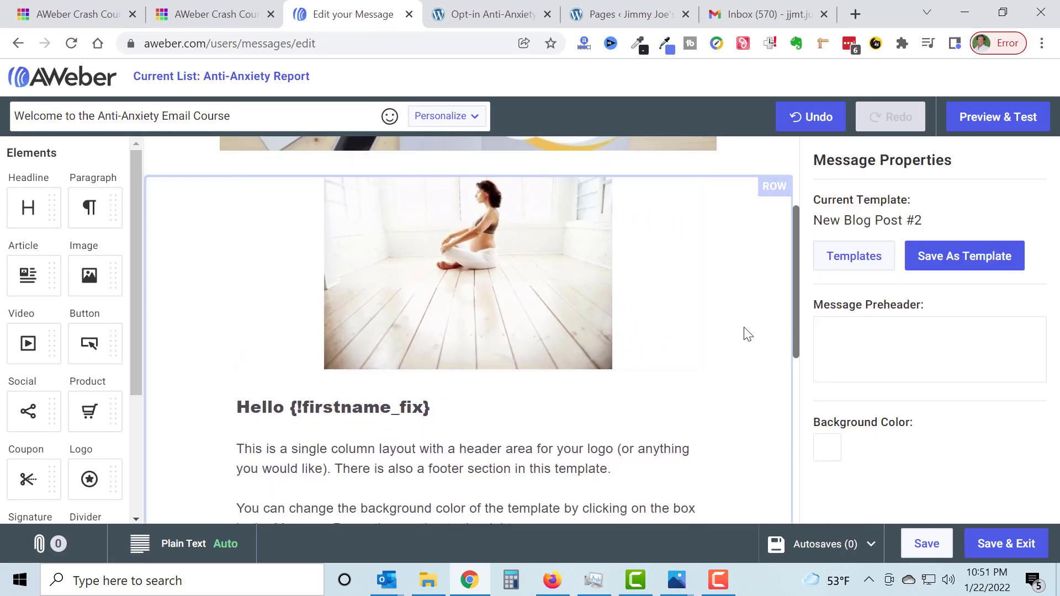
Add the line "Welcome to the Course!" above the first body paragraph, followed by a blank line.
scroll(450, 320, down, 3)
click(243, 283)
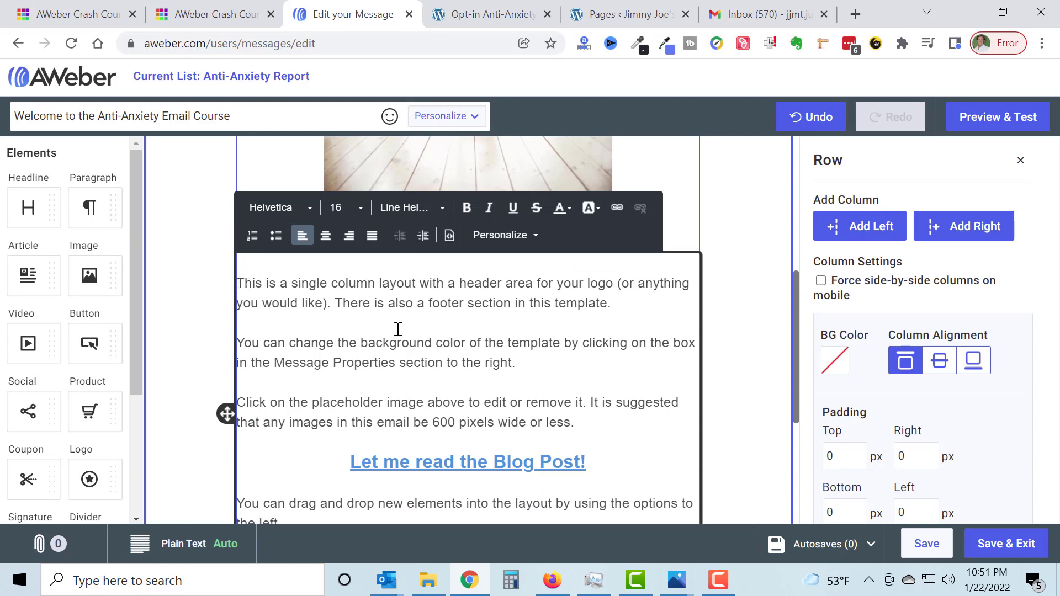
key(Return)
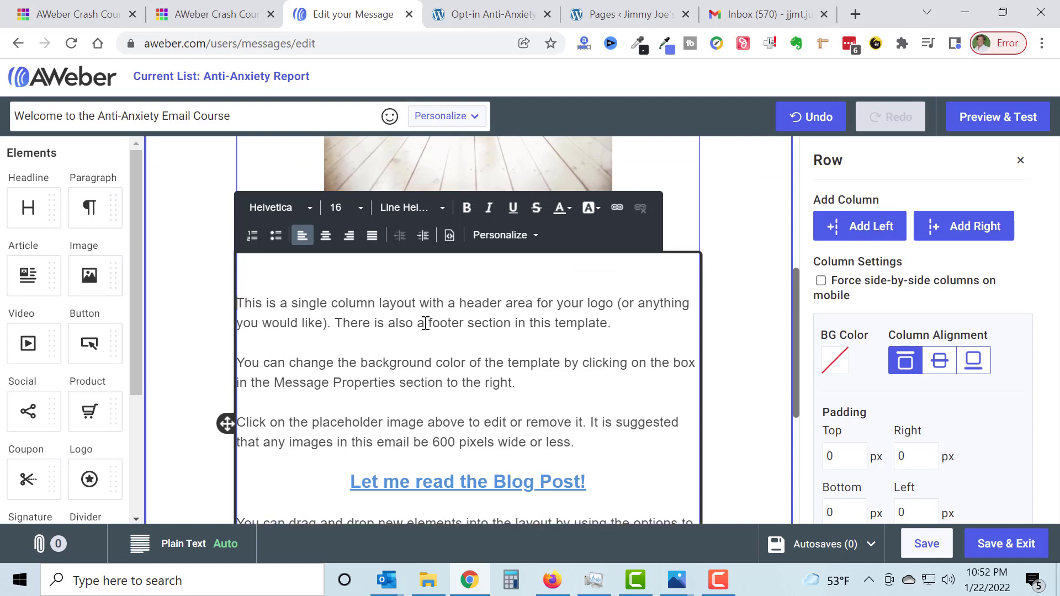
click(283, 272)
text(Welcome to the)
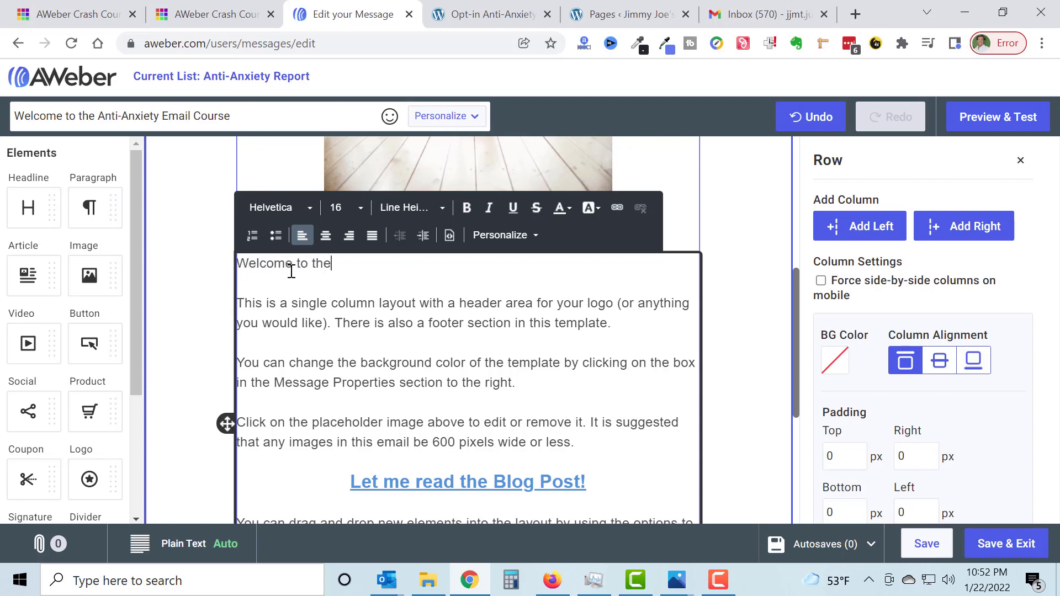
text( Coruse)
key(BackSpace)
key(BackSpace)
key(BackSpace)
key(BackSpace)
text(ur)
Save the welcome message and exit the message editor.
scroll(491, 290, down, 3)
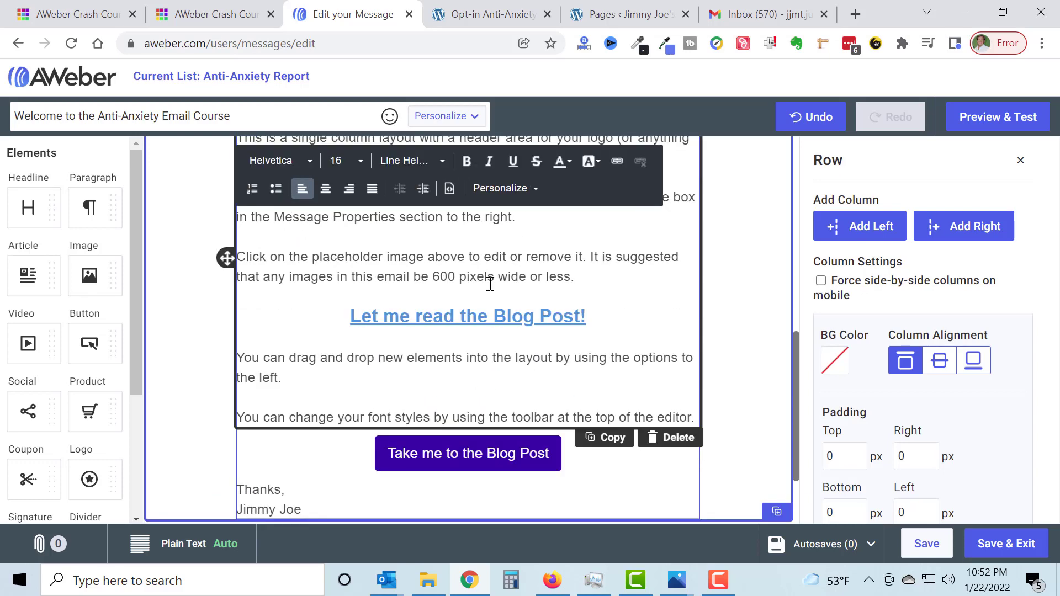
scroll(485, 375, down, 2)
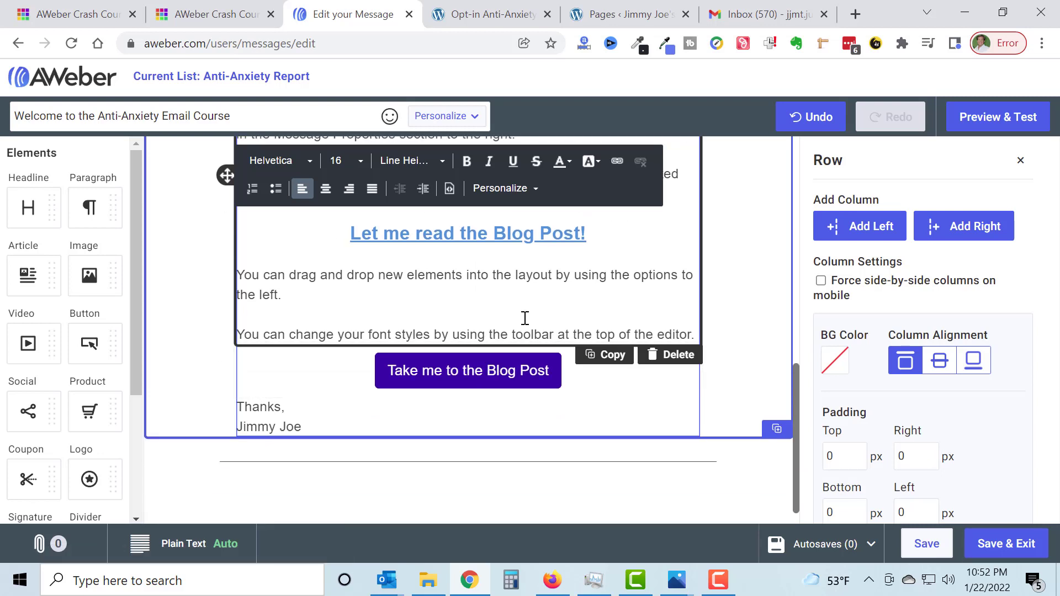
click(925, 546)
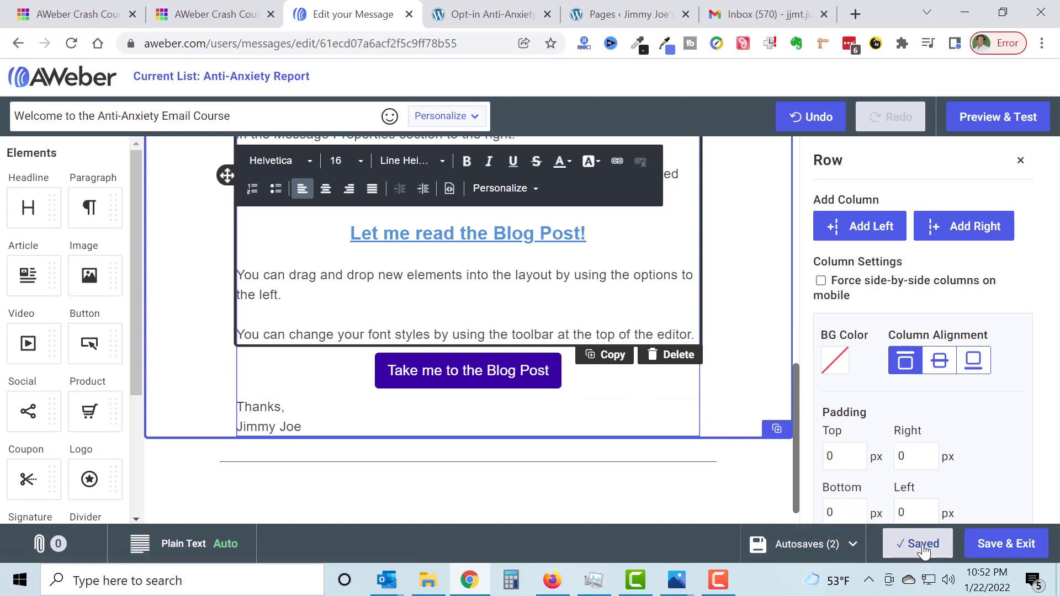
click(1006, 545)
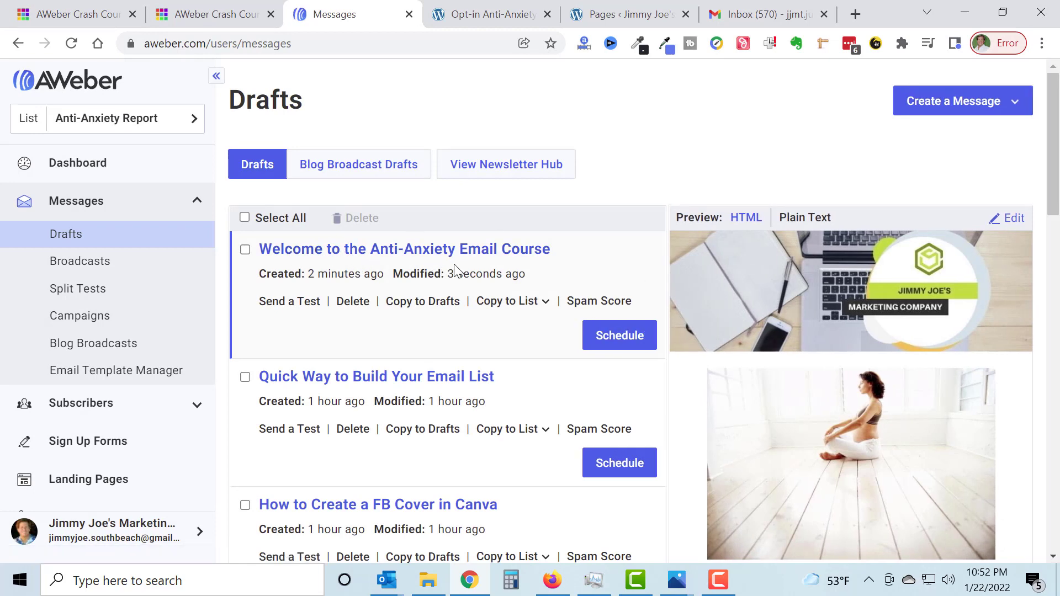
Examine the drafts list and the previews of the FB cover, social anxiety and welcome messages.
scroll(363, 381, down, 1)
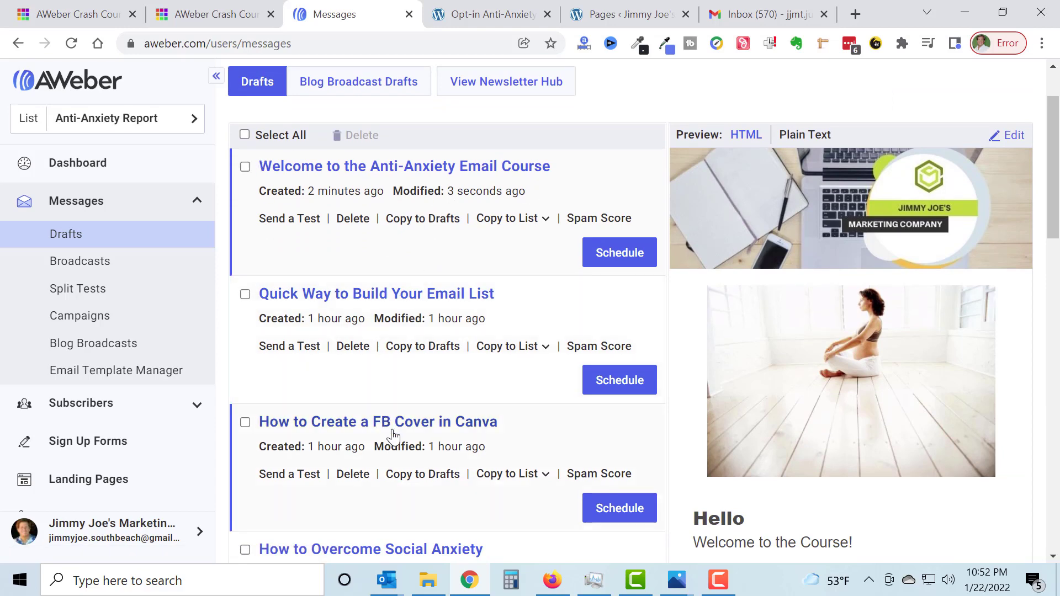
scroll(398, 425, down, 1)
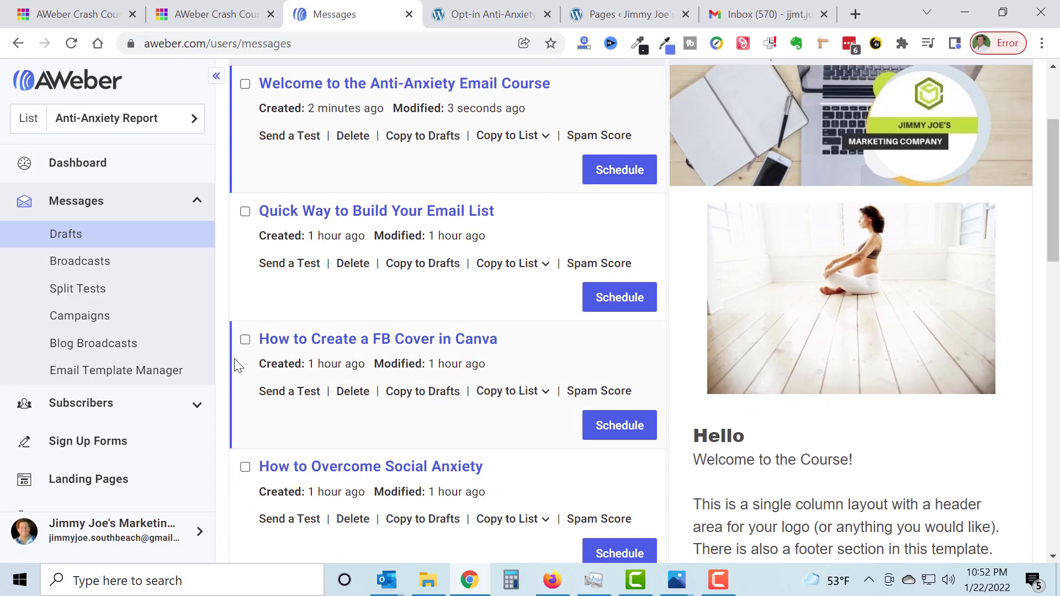
click(560, 364)
scroll(864, 309, down, 4)
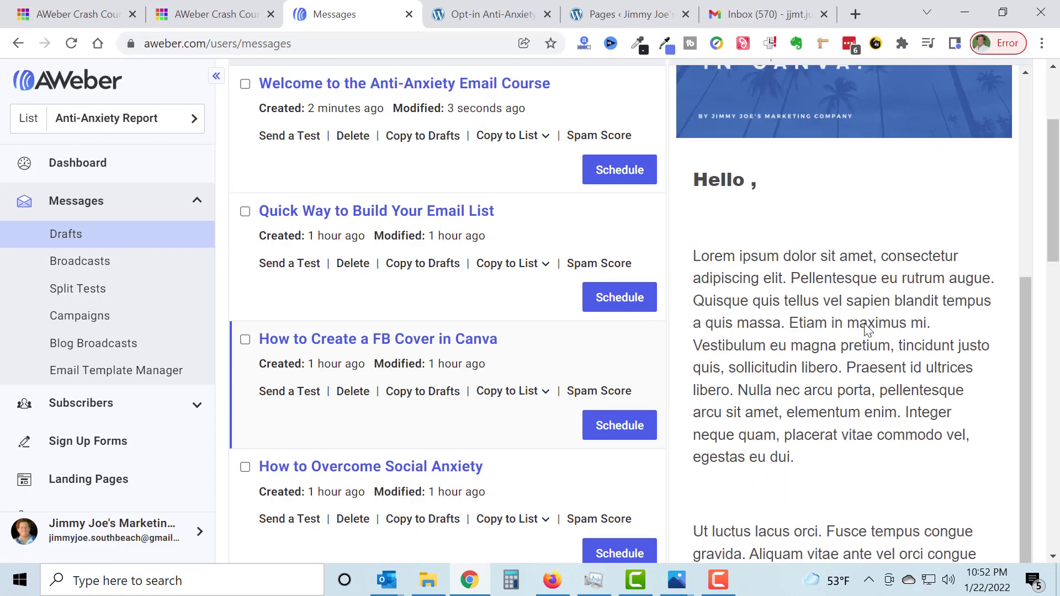
scroll(843, 310, down, 1)
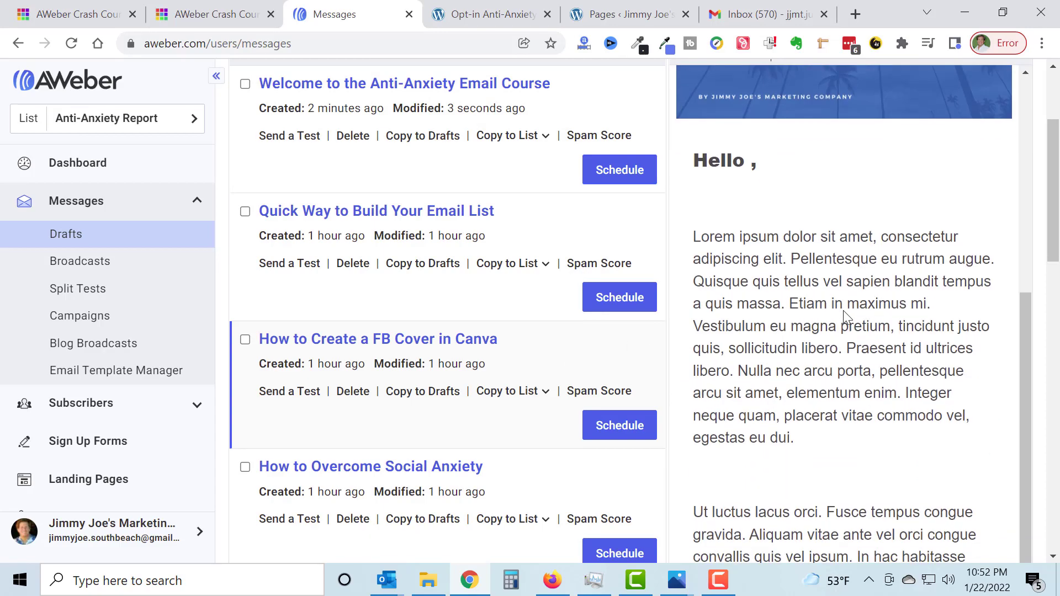
click(539, 479)
scroll(835, 407, down, 6)
scroll(835, 407, up, 8)
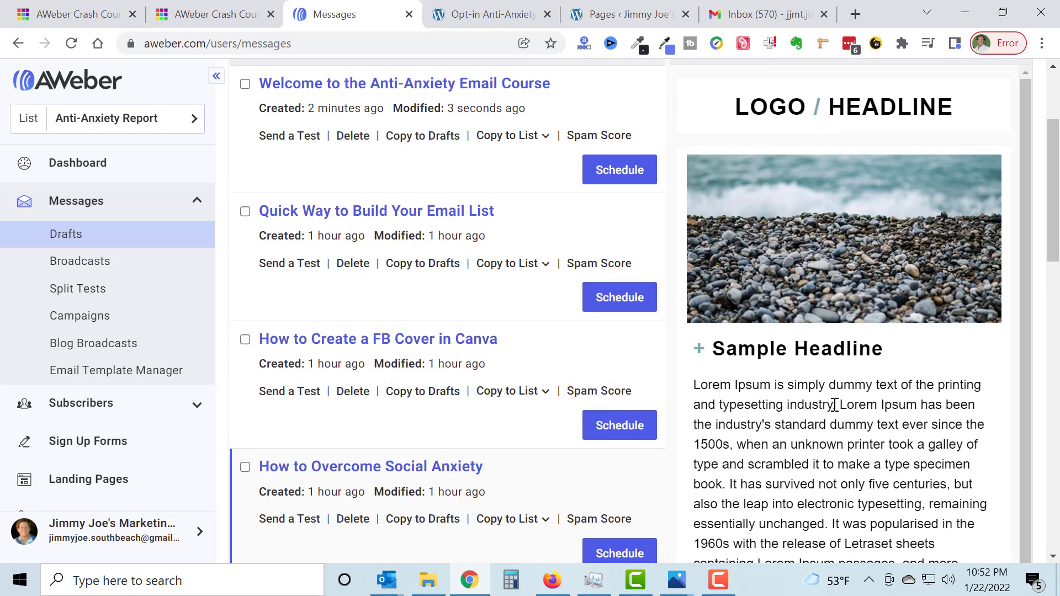
scroll(491, 312, up, 3)
click(490, 293)
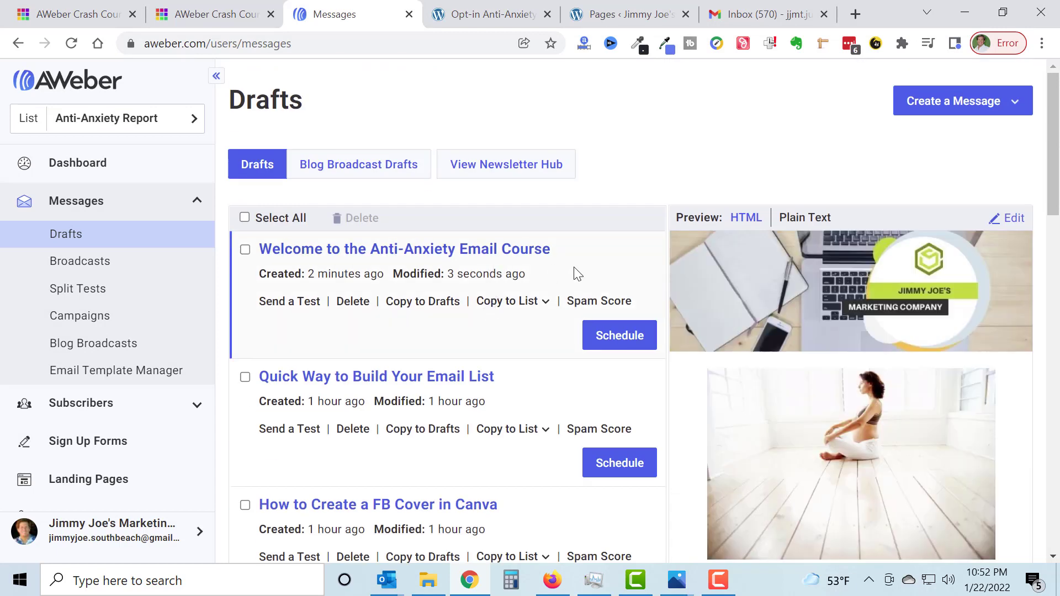
scroll(858, 445, down, 3)
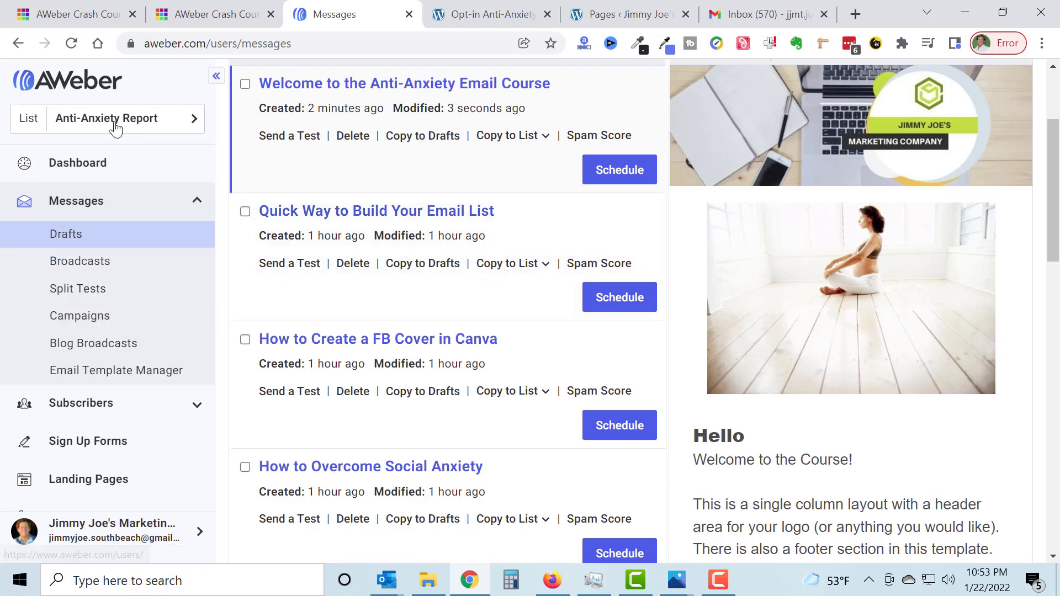
Create a blank campaign named "Anti-Anxiety Course" for the Anti-Anxiety Report list.
click(83, 327)
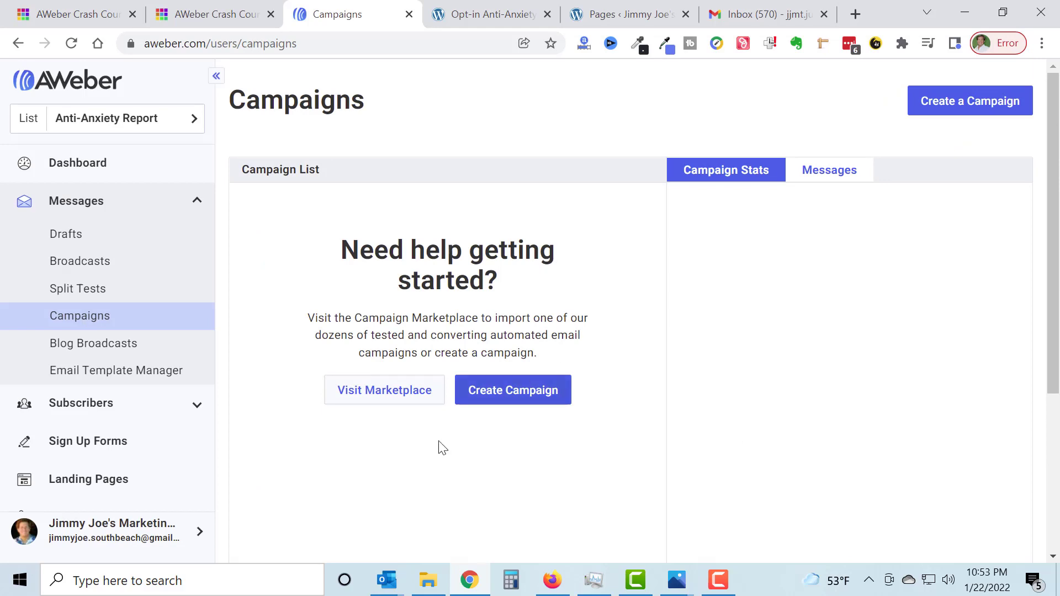
click(496, 402)
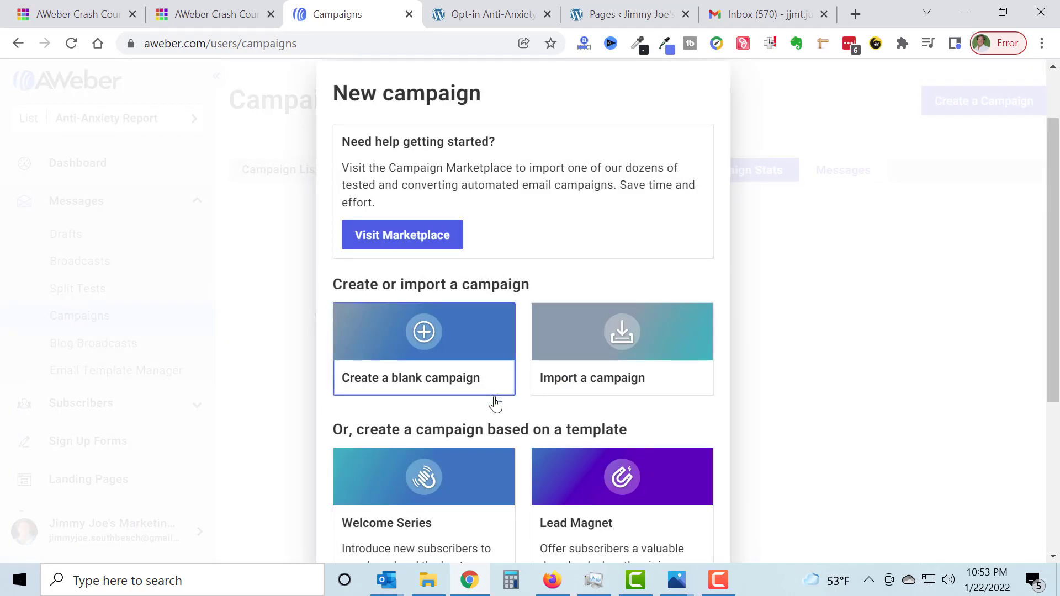
scroll(496, 405, down, 2)
scroll(496, 404, down, 3)
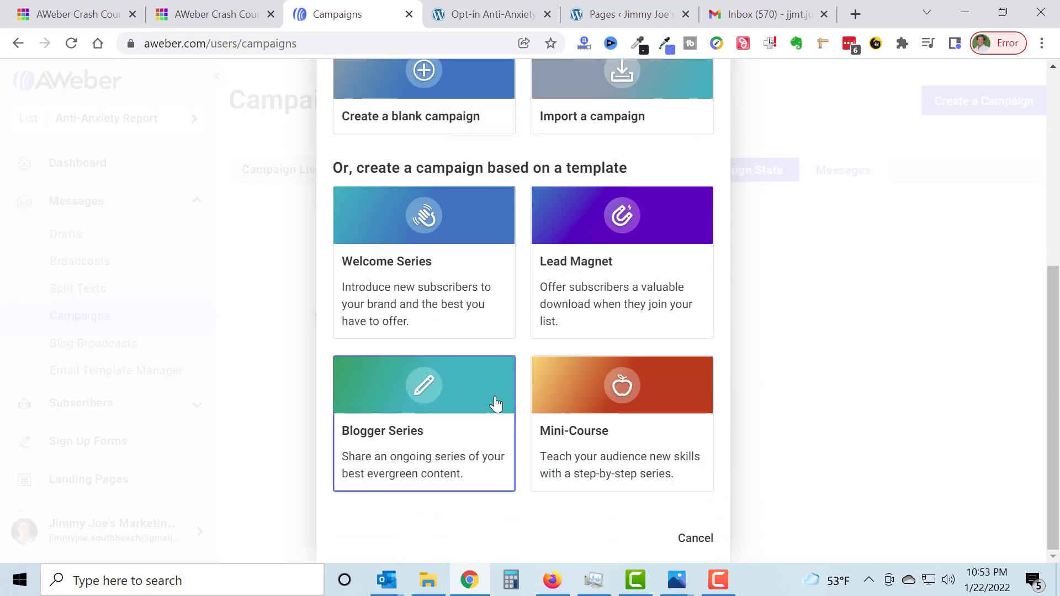
scroll(496, 405, up, 2)
scroll(495, 405, up, 2)
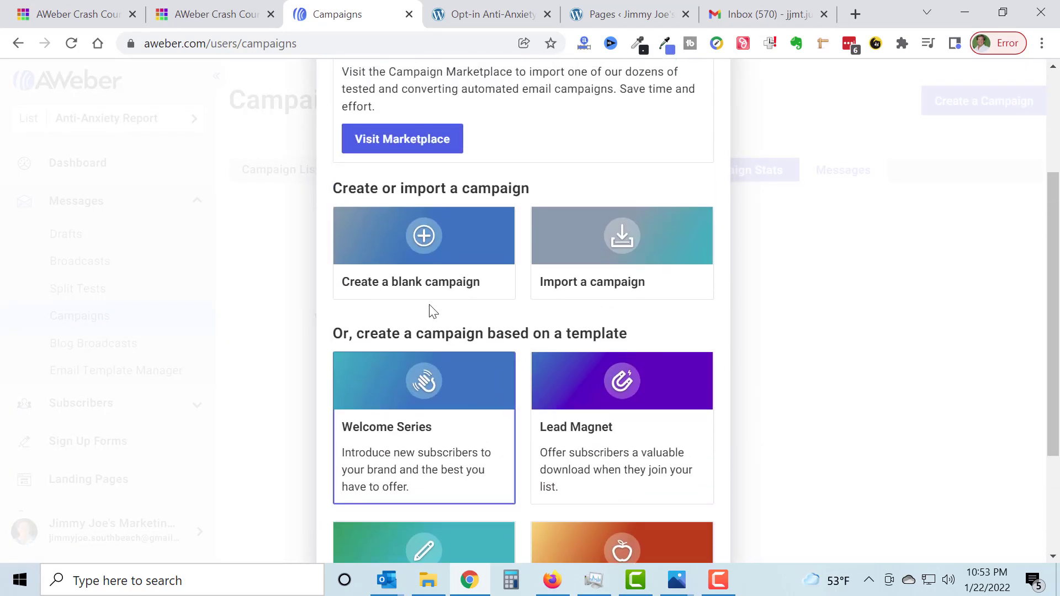
click(422, 239)
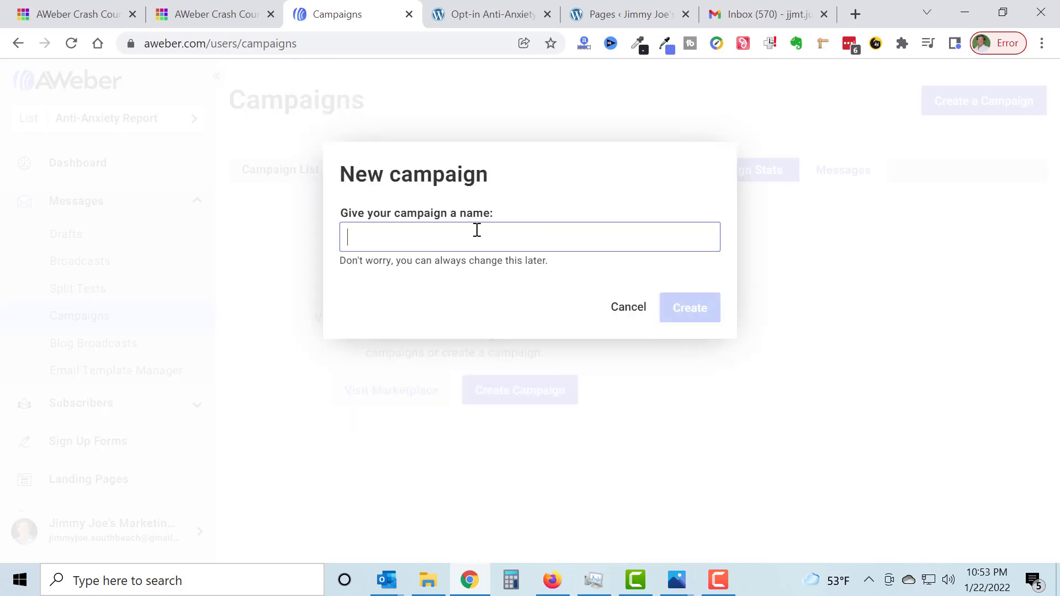
text(Anti-Anxiety Course)
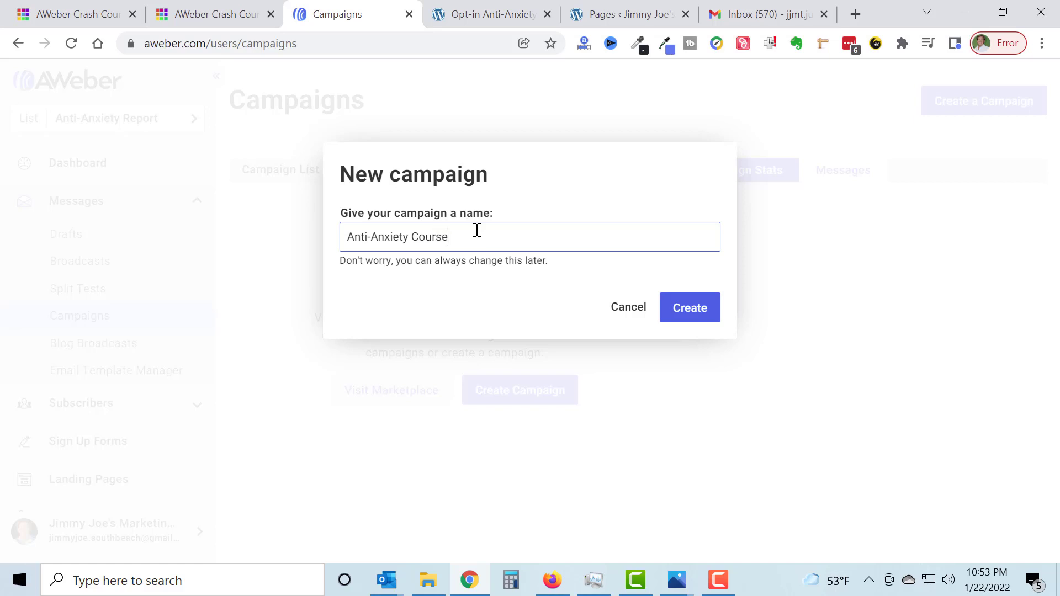
click(694, 317)
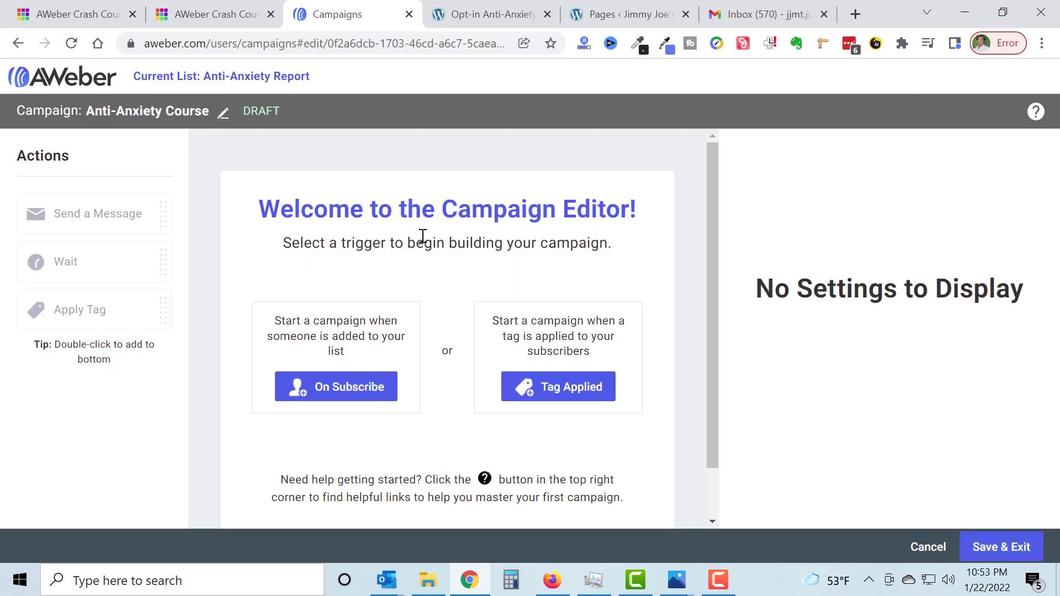
Set the campaign's trigger to On Subscribe so it starts when someone is added to the list.
scroll(431, 241, down, 1)
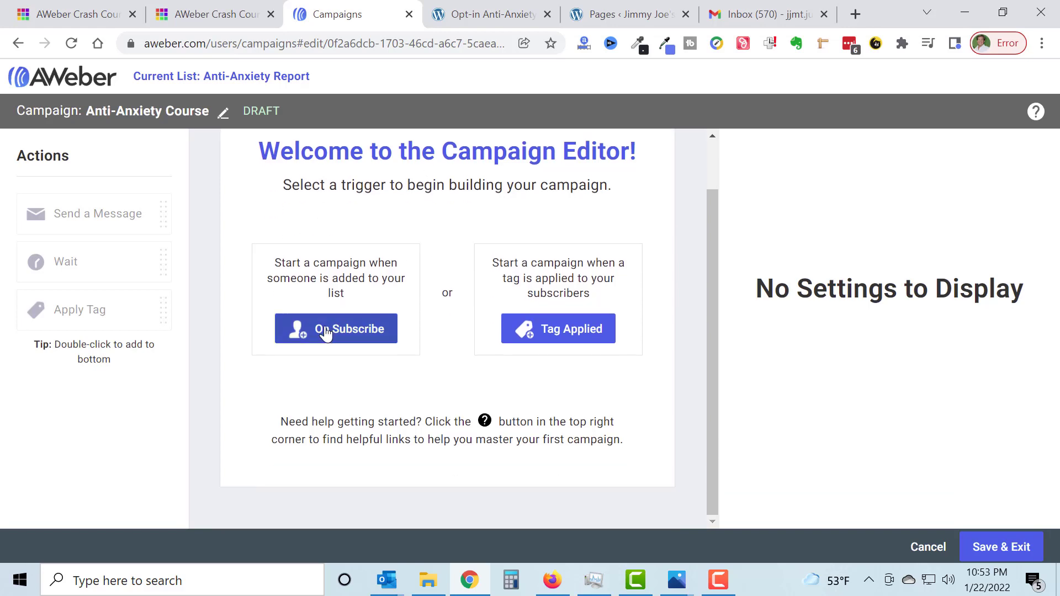
double_click(331, 267)
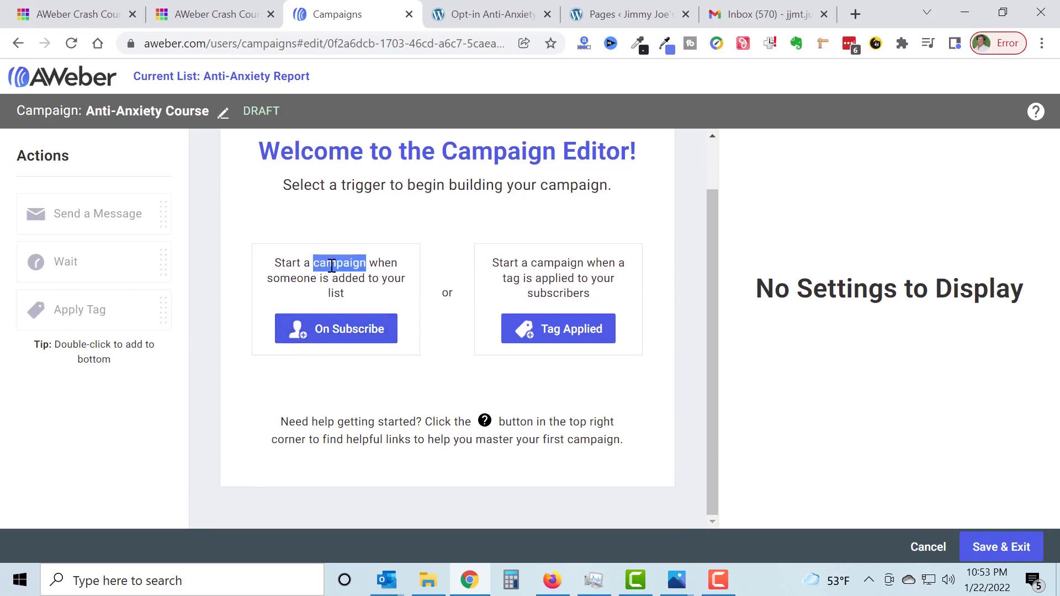
double_click(554, 277)
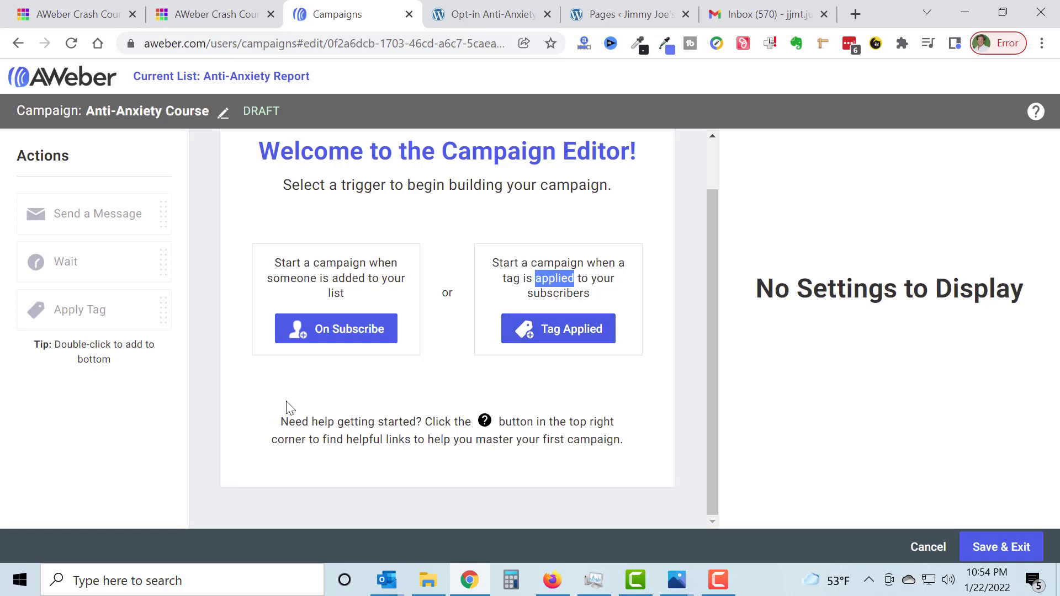
click(325, 329)
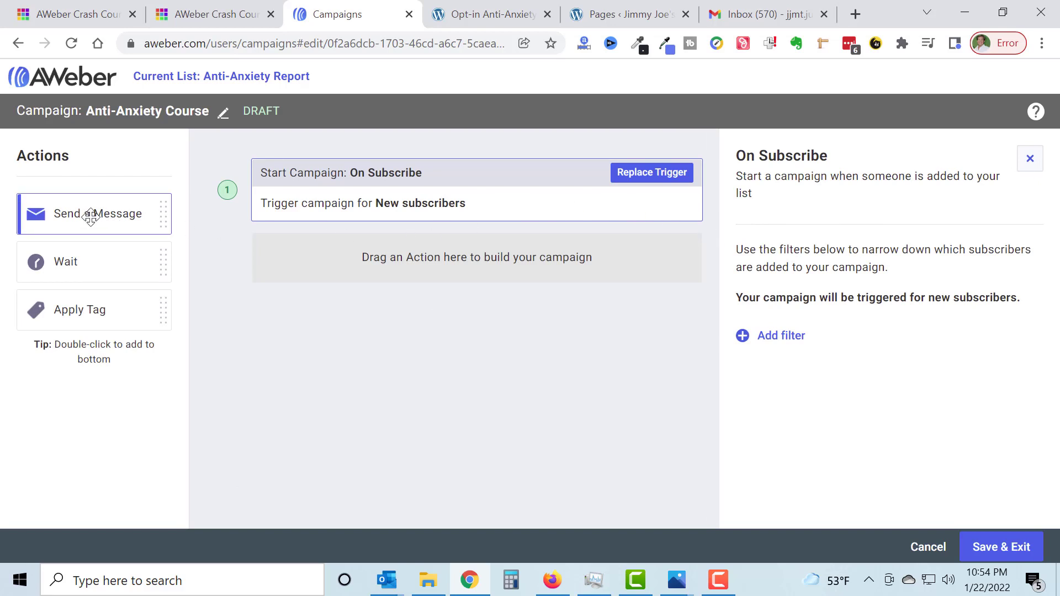
Add four Send a Message actions to the campaign below the On Subscribe trigger.
drag(88, 214, 502, 264)
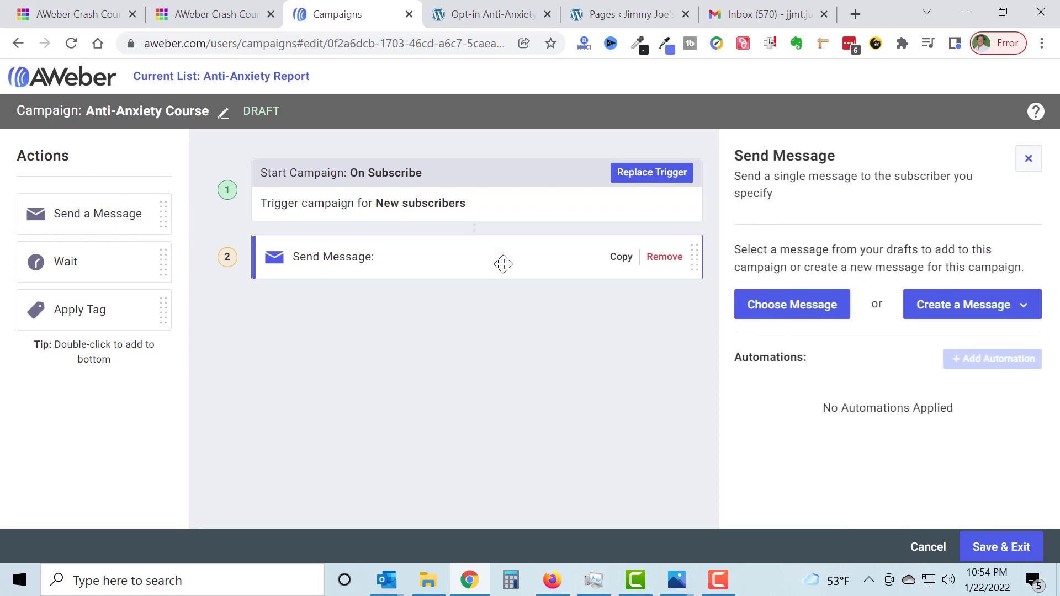
drag(134, 214, 476, 309)
drag(130, 213, 421, 331)
drag(107, 220, 414, 376)
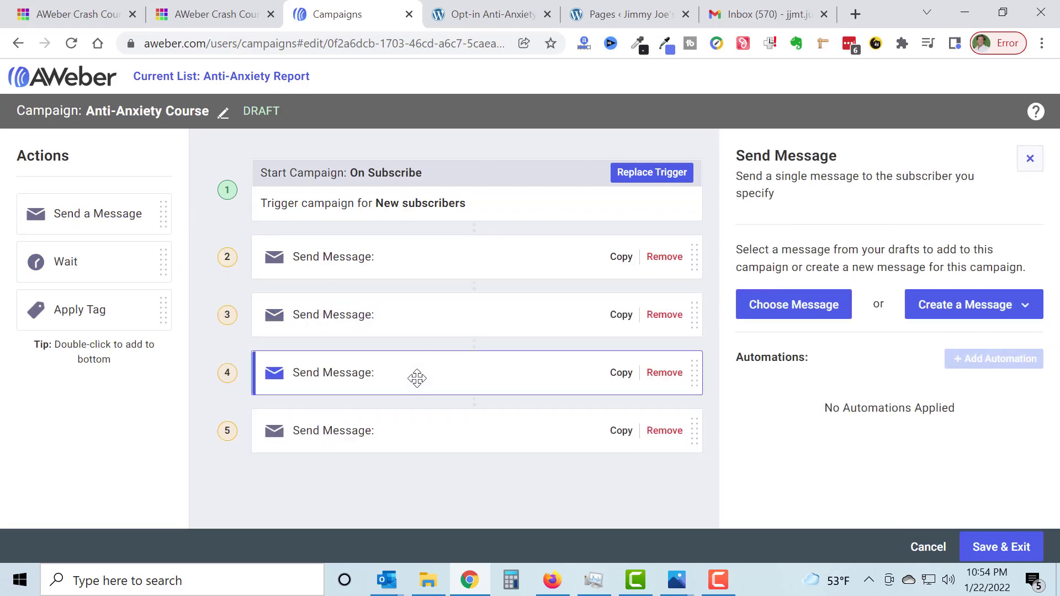
Assign the draft "Welcome to the Anti-Anxiety Email Course" to the first Send Message action.
click(443, 262)
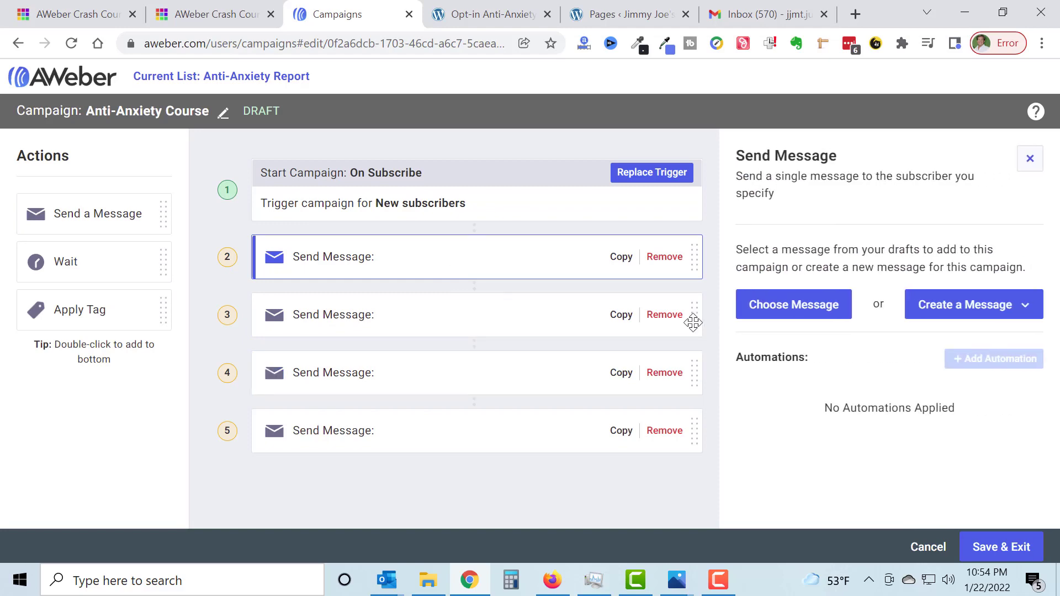
click(794, 310)
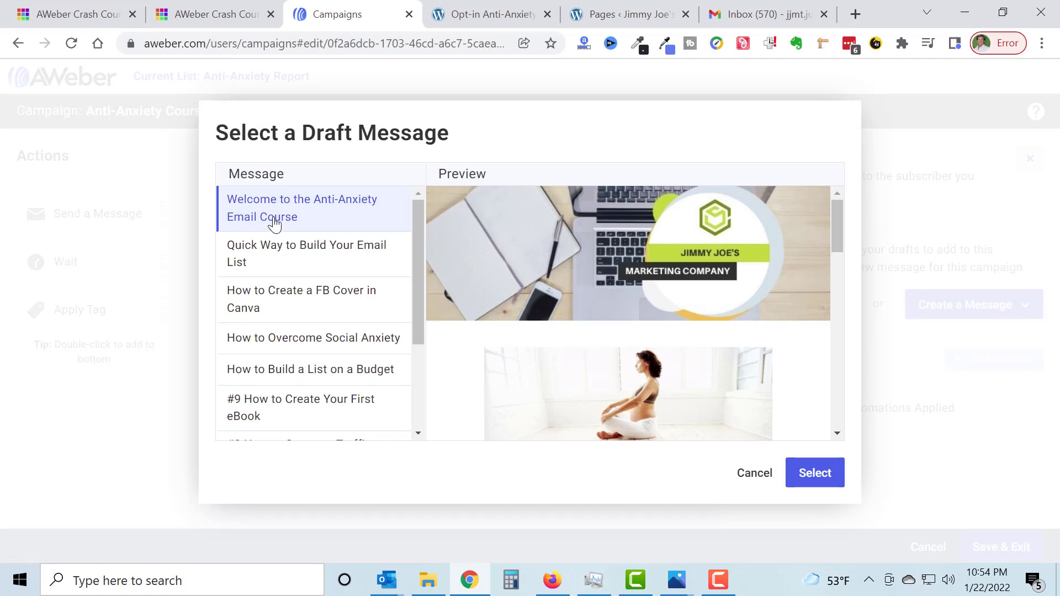
click(333, 340)
click(333, 221)
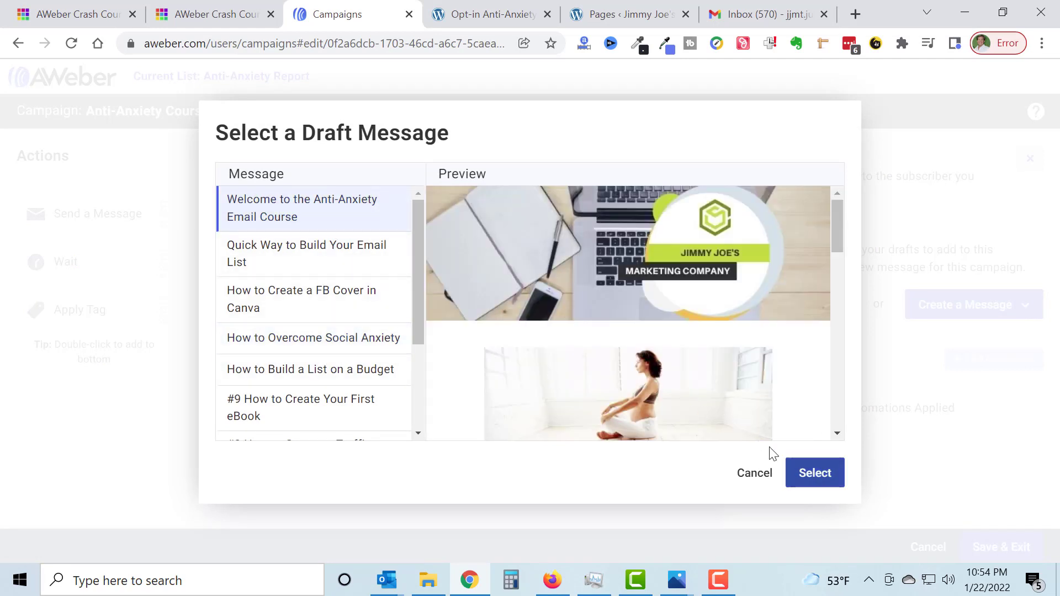
click(819, 481)
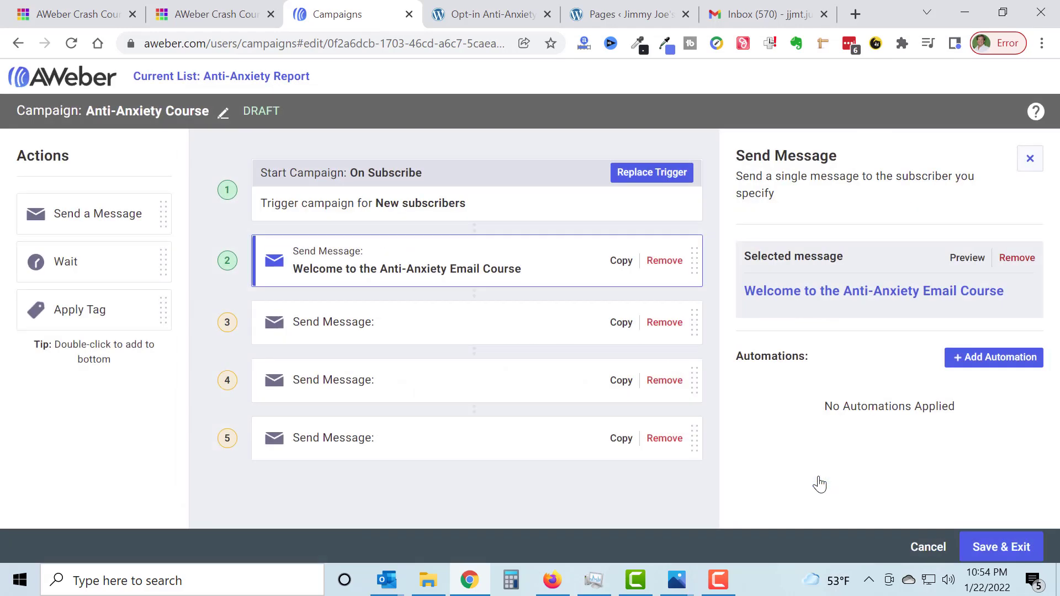
Assign the draft "How to Create a FB Cover in Canva" to the second Send Message action.
click(502, 320)
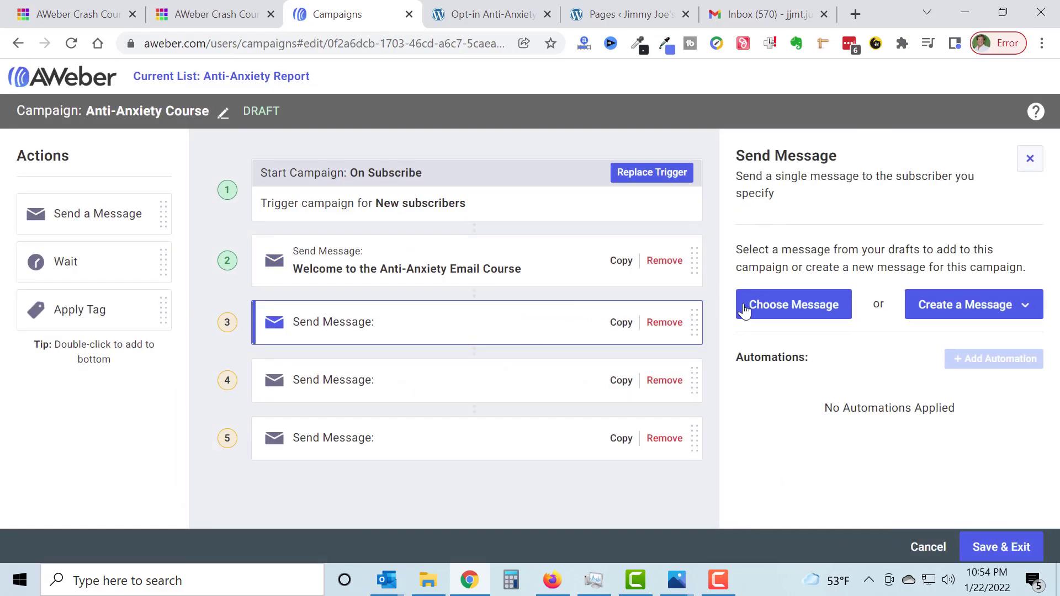
click(804, 310)
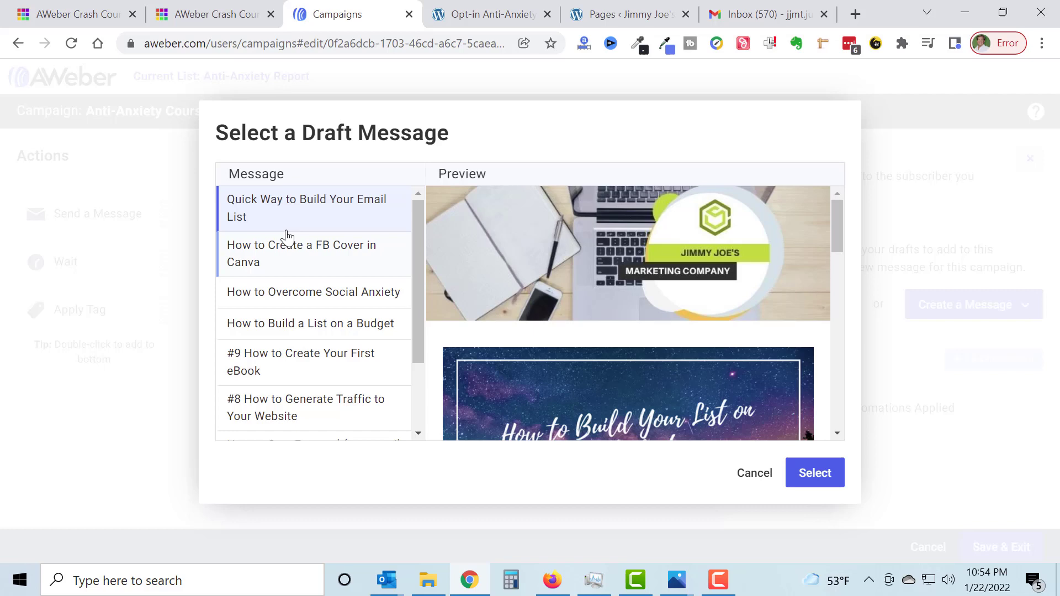
click(298, 260)
click(816, 475)
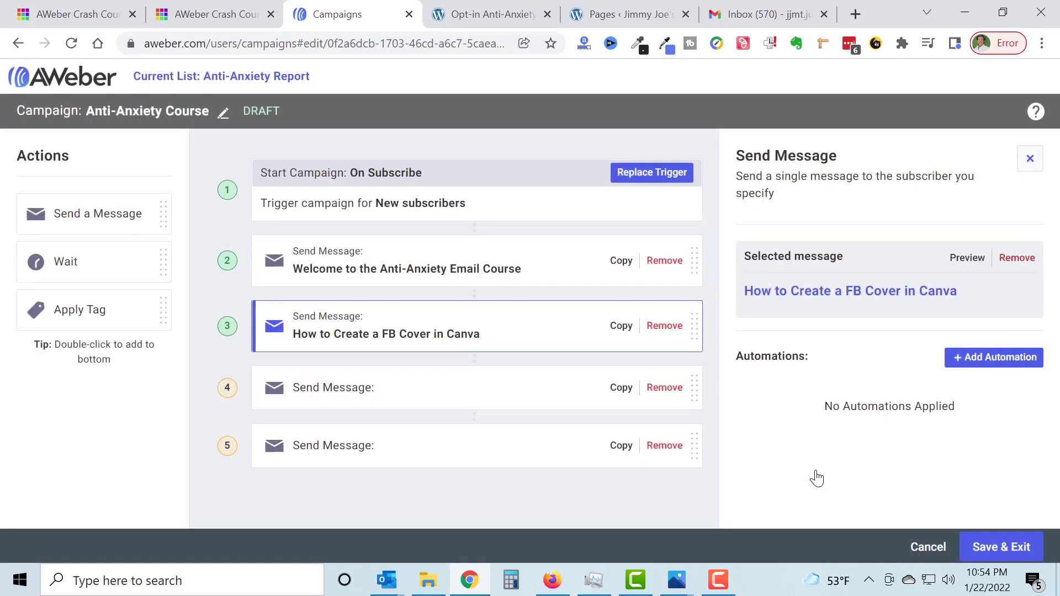
Assign the draft "How to Overcome Social Anxiety" to the third Send Message action.
click(476, 387)
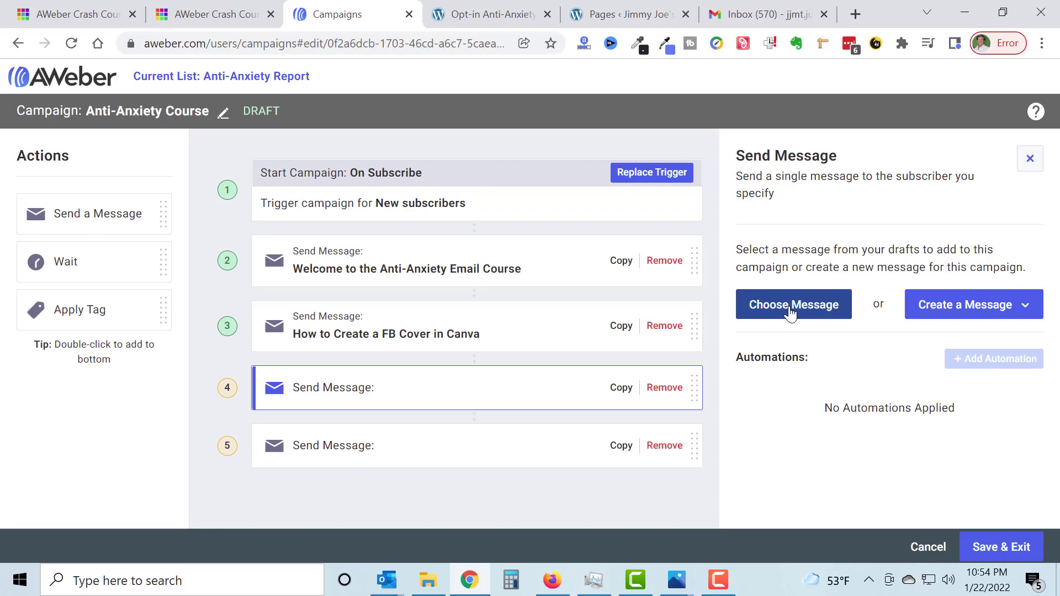
click(791, 310)
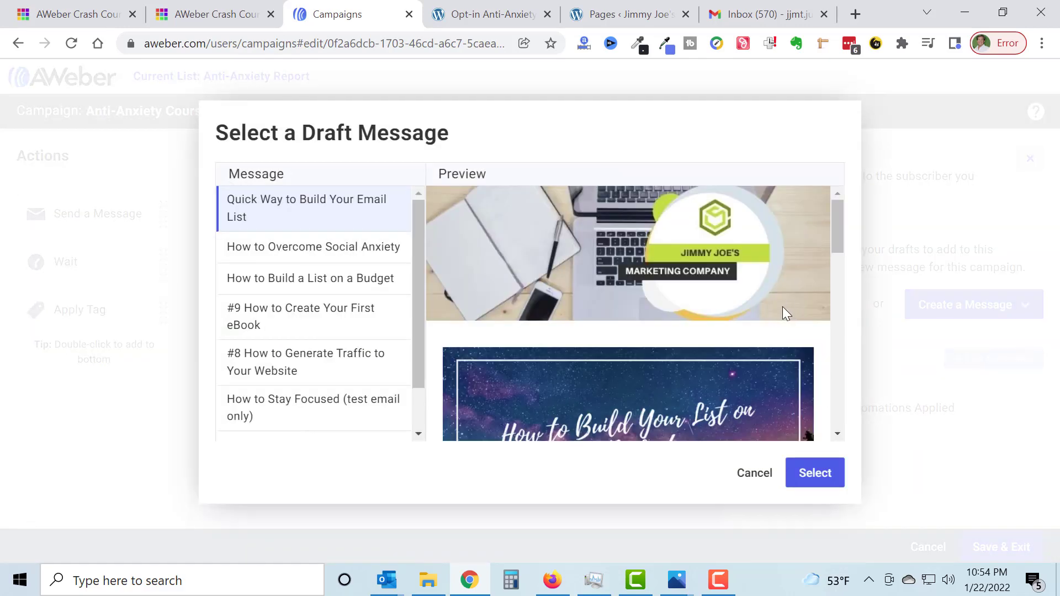
click(319, 253)
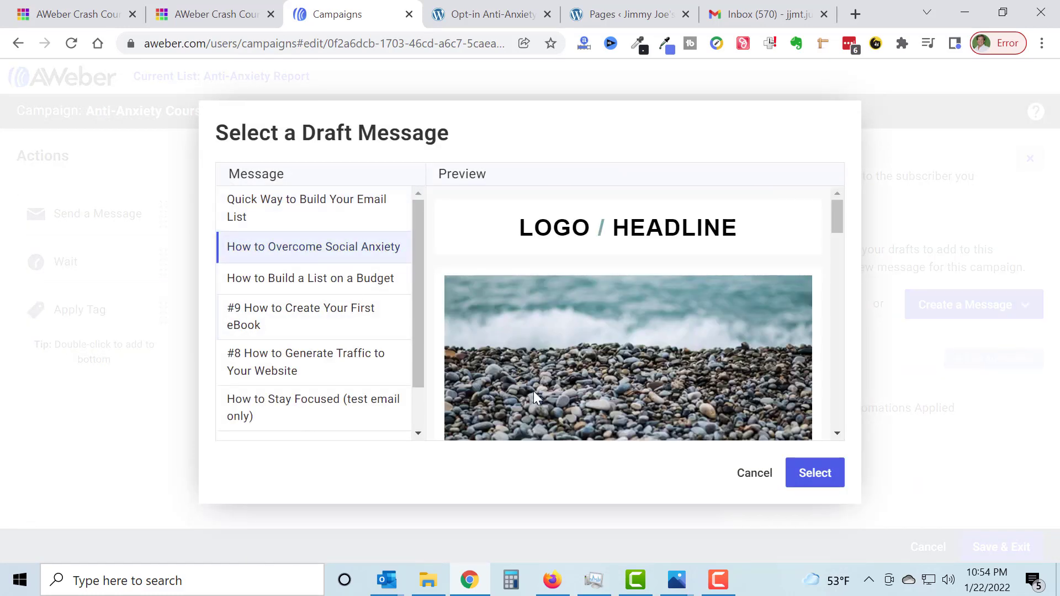
click(812, 473)
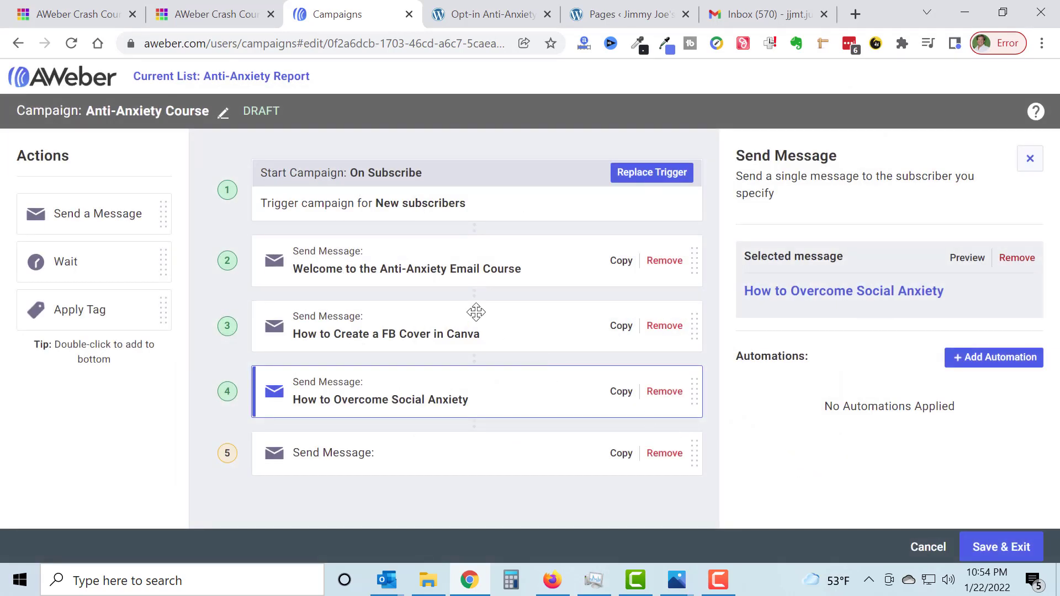
Assign the draft "How to Build a List on a Budget" to the fourth Send Message action.
click(447, 460)
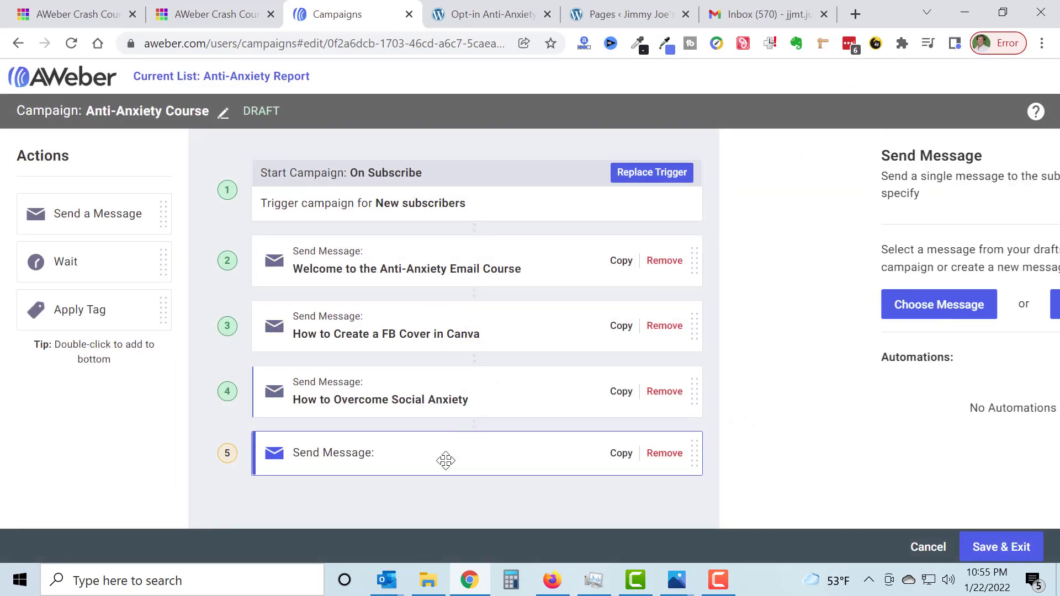
click(801, 306)
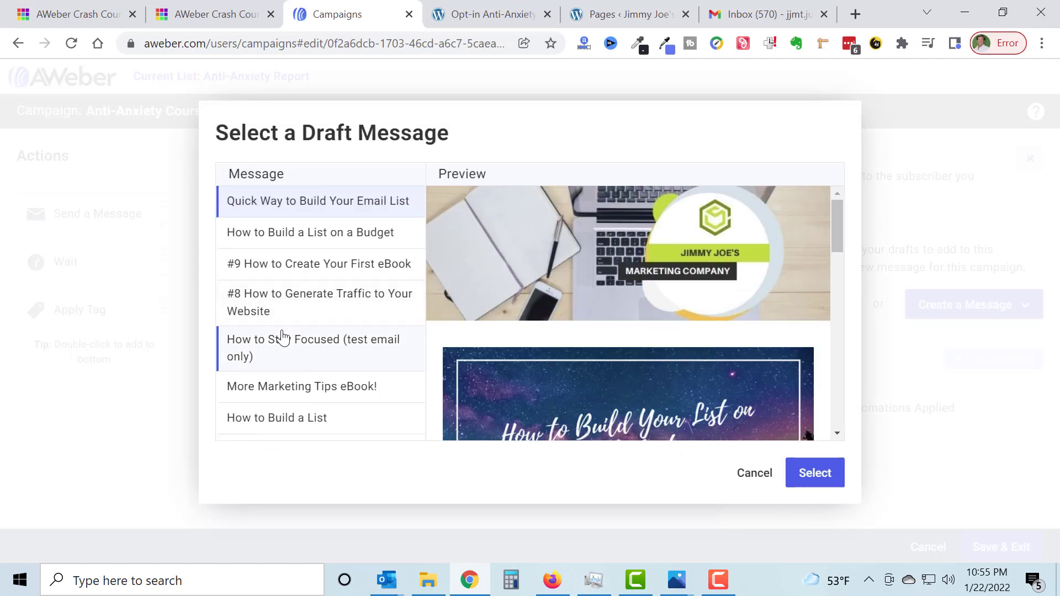
click(334, 235)
click(825, 474)
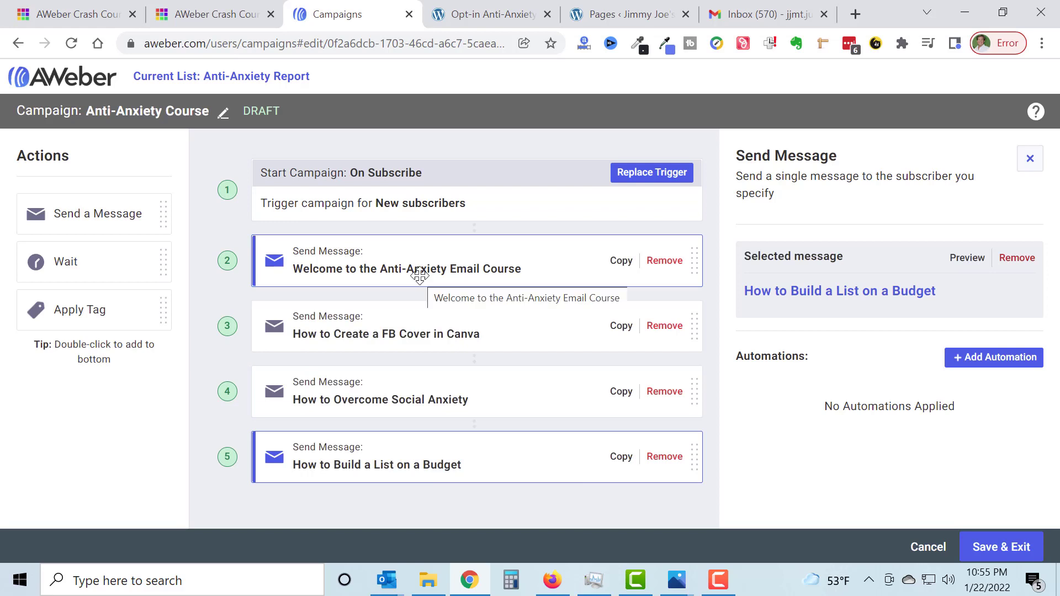
Insert a 1-day Wait action between each pair of consecutive Send Message actions, three waits in total.
drag(105, 257, 403, 300)
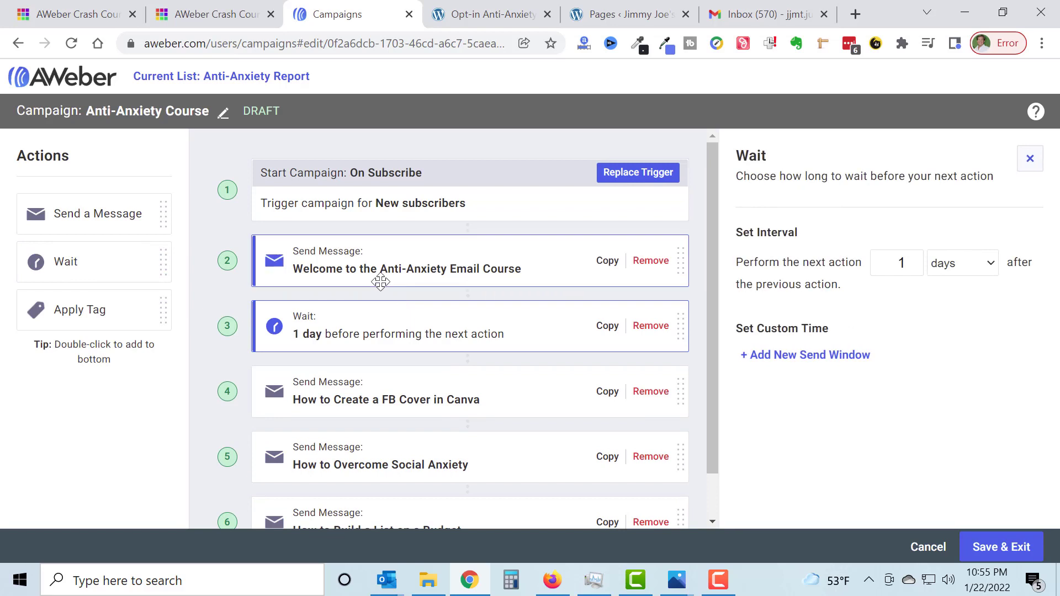
scroll(380, 284, down, 1)
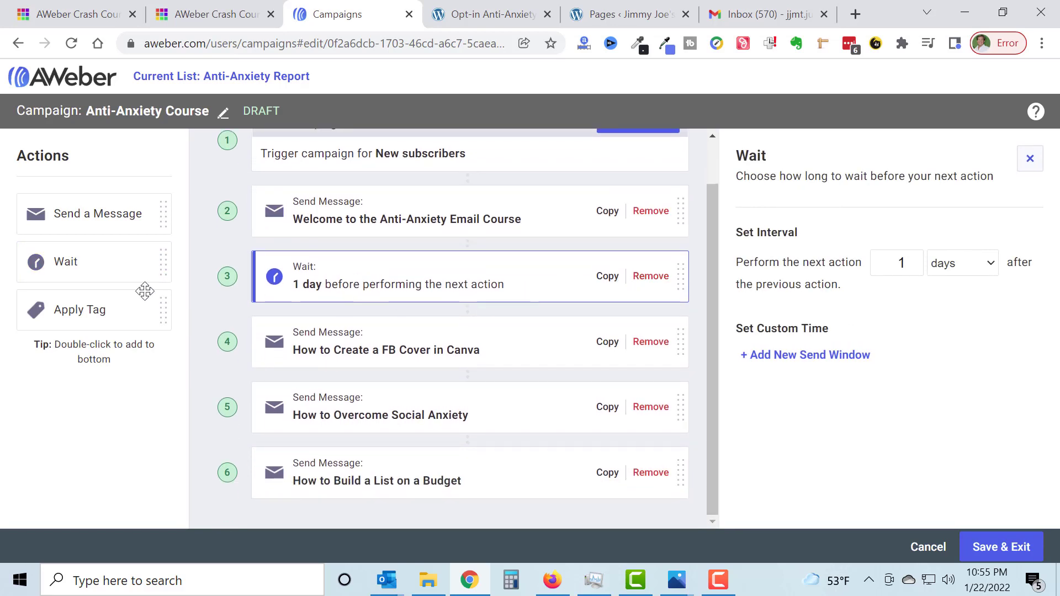
drag(106, 267, 409, 413)
scroll(413, 418, down, 1)
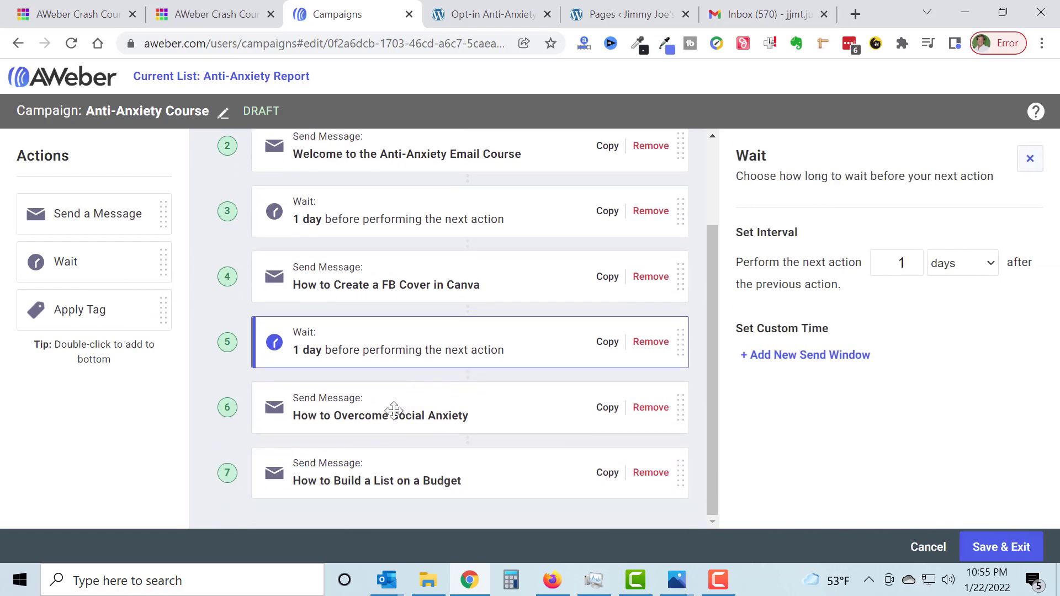
drag(132, 271, 456, 436)
scroll(493, 428, down, 1)
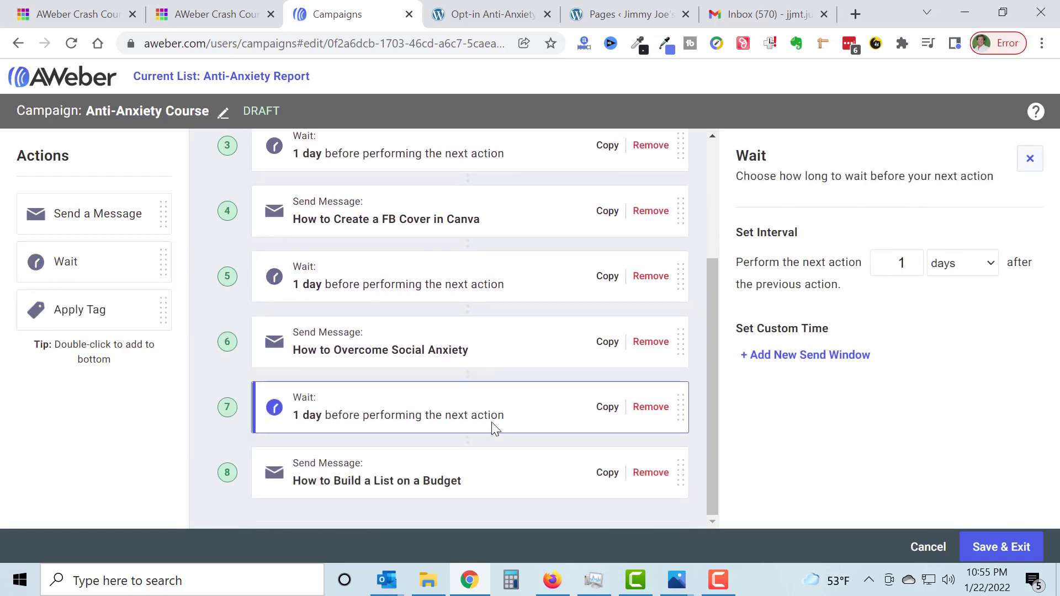
Set the wait before the "How to Overcome Social Anxiety" message to 2 days.
scroll(487, 417, up, 3)
click(446, 253)
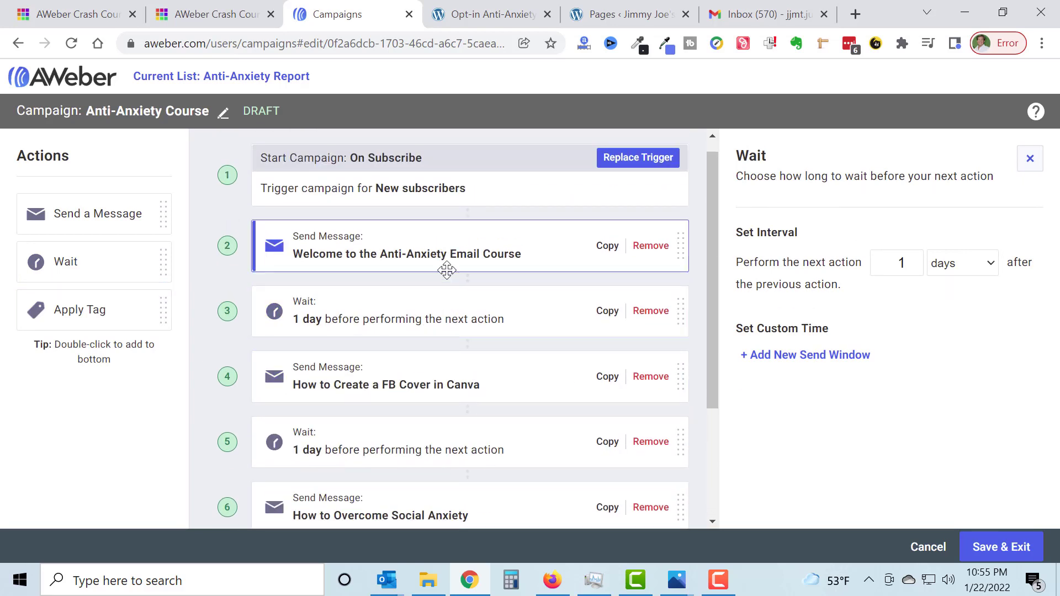
click(443, 333)
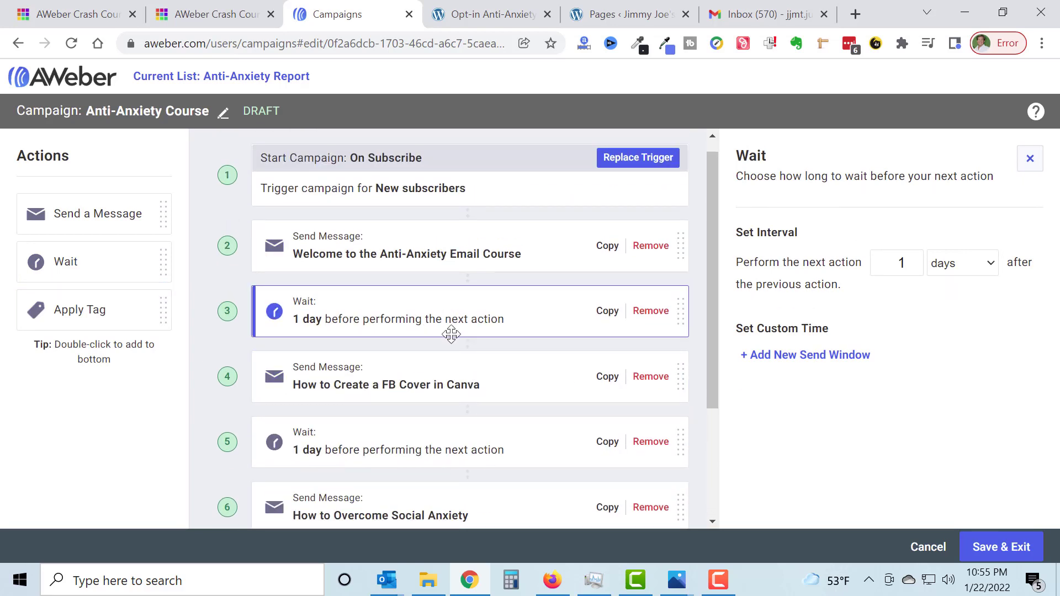
scroll(451, 334, down, 1)
click(456, 349)
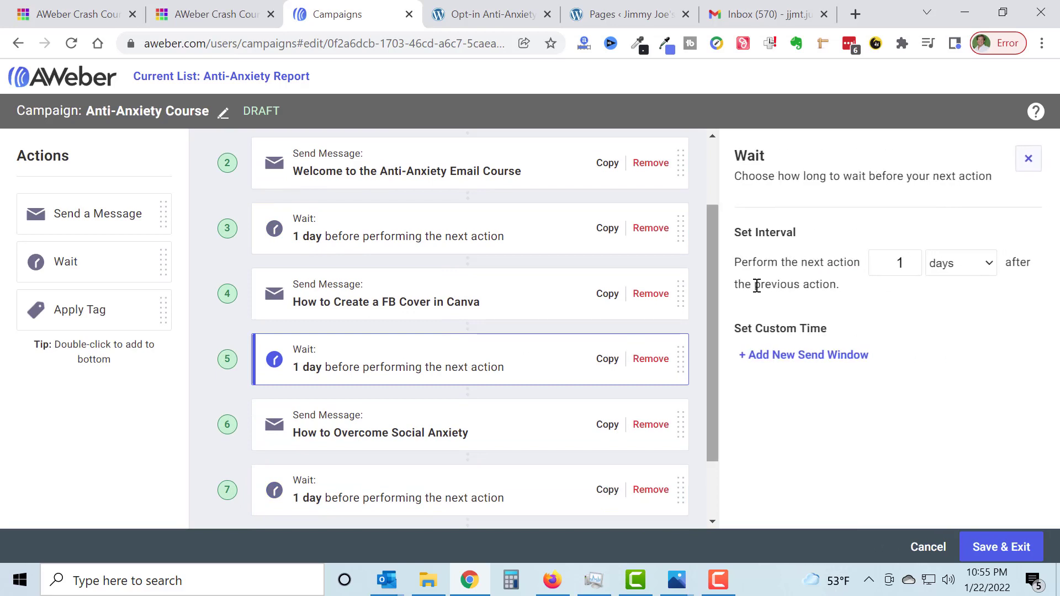
click(988, 264)
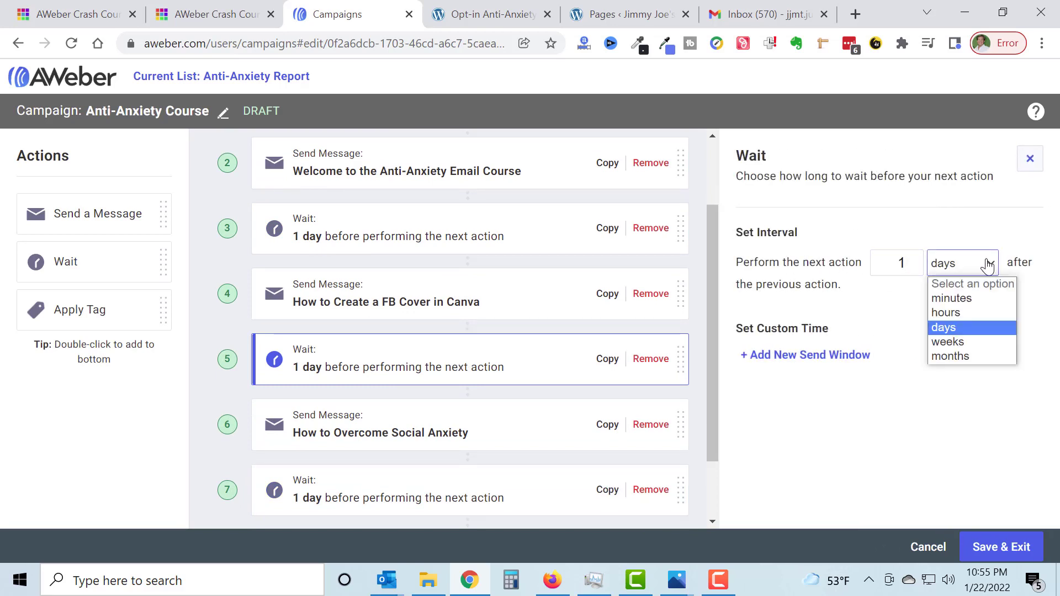
click(943, 328)
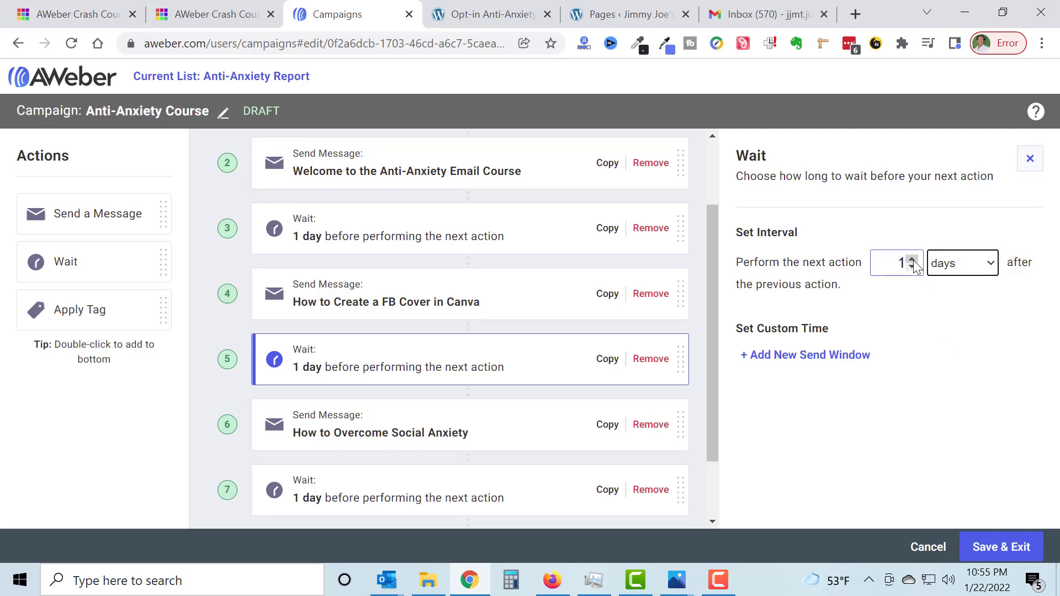
click(912, 259)
Set the wait before the "How to Build a List on a Budget" message to 3 days.
scroll(451, 433, down, 2)
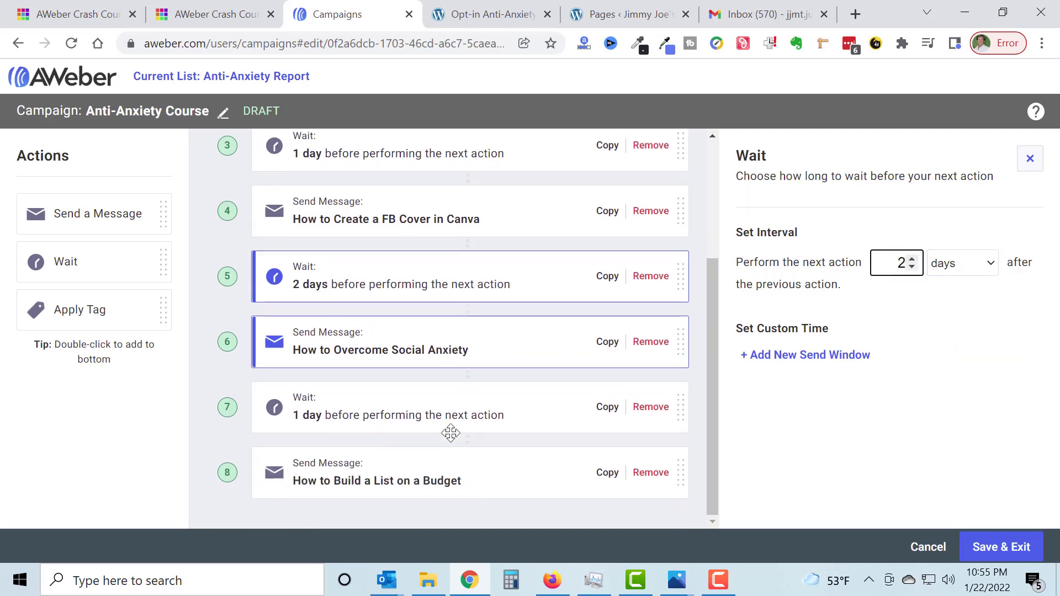
click(440, 415)
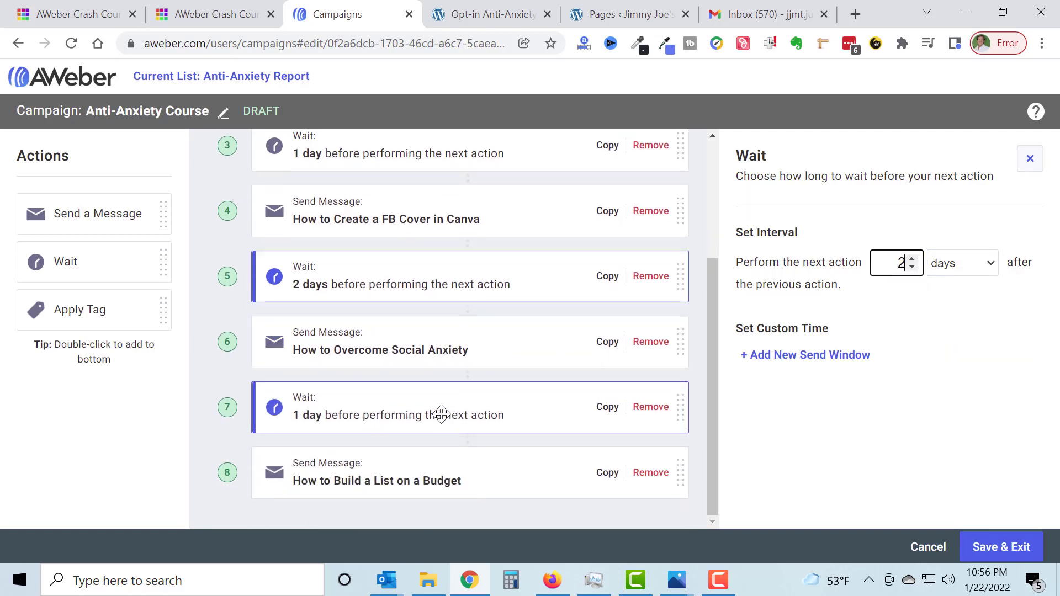
click(913, 259)
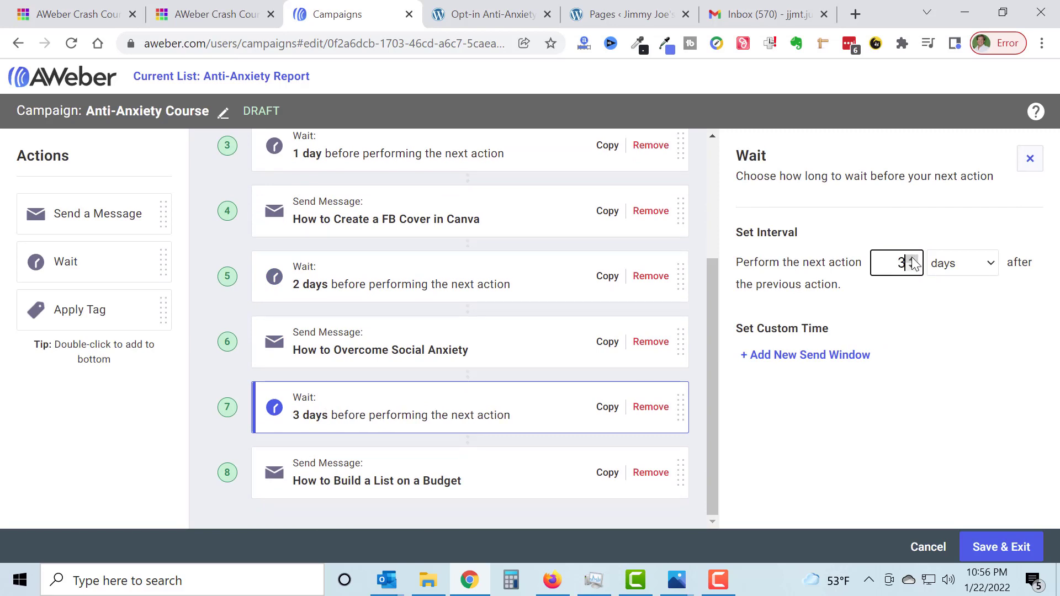
click(919, 350)
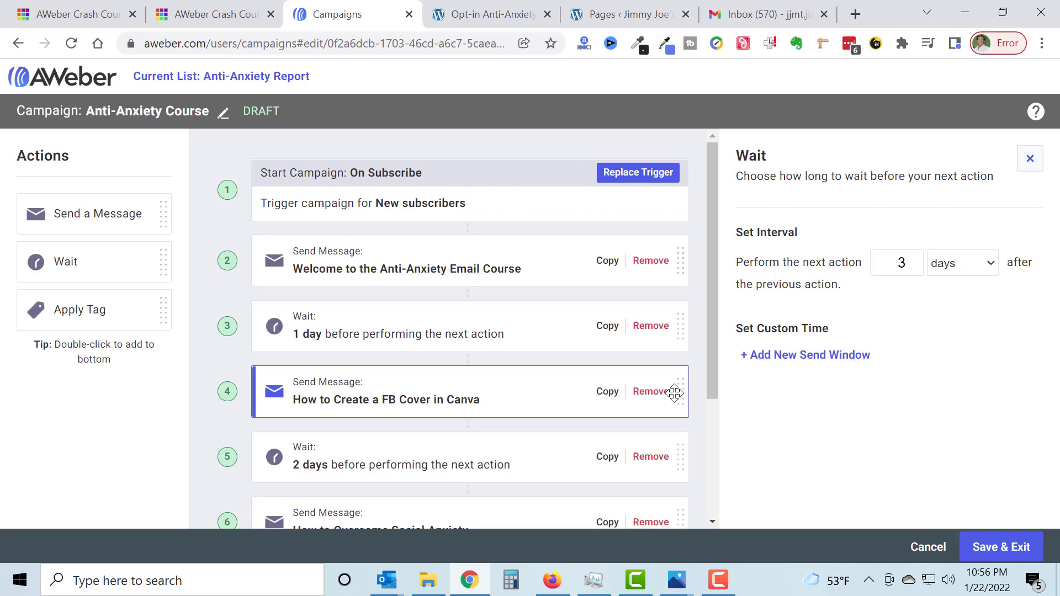
Add an Apply Tag action at the end of the campaign that gives subscribers the tag "completed anti-anxiety course".
scroll(674, 393, down, 3)
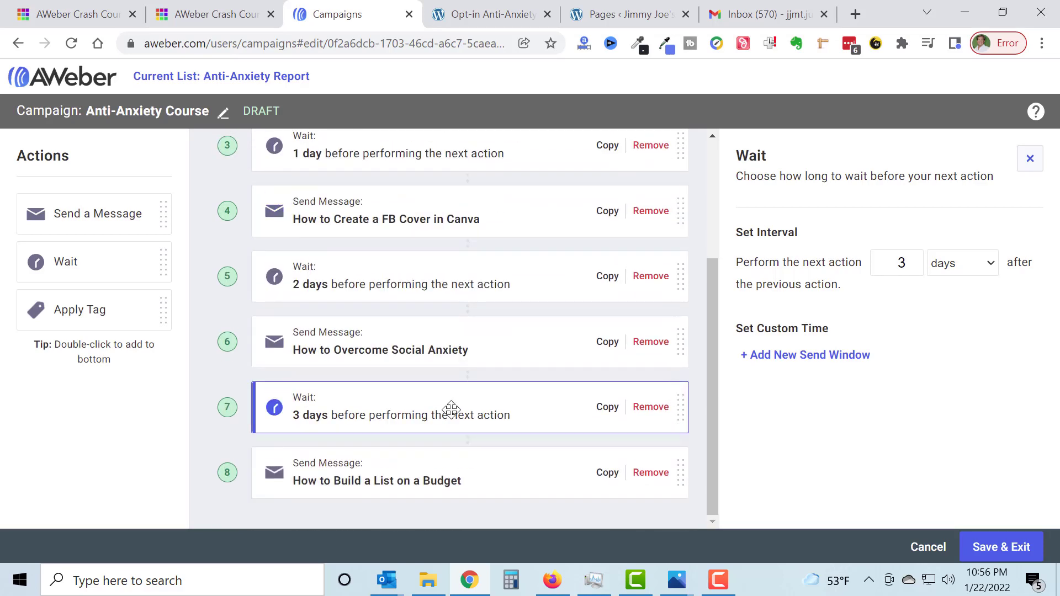
drag(70, 302, 375, 476)
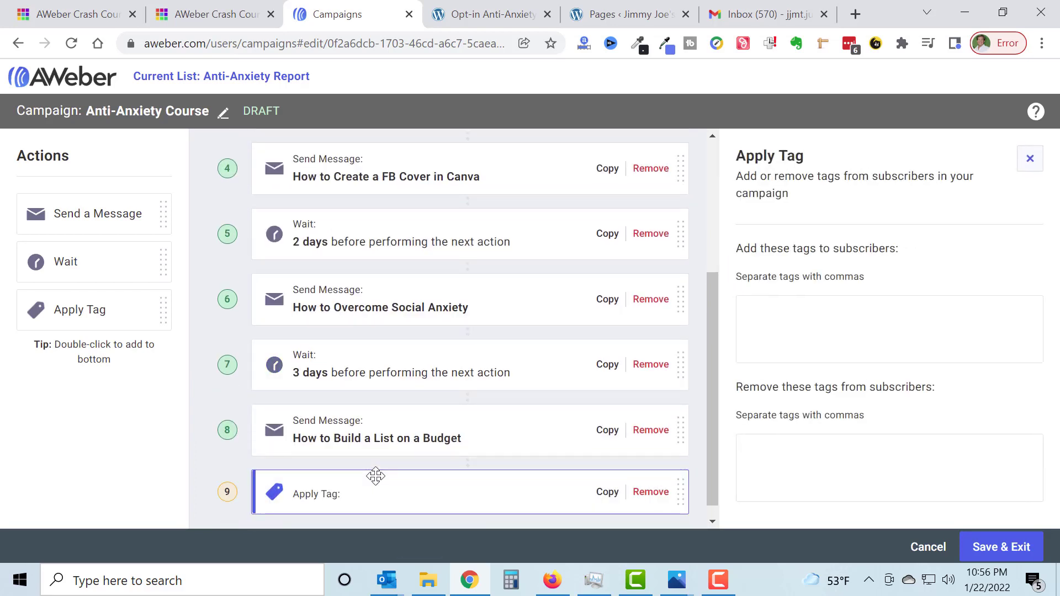
click(804, 317)
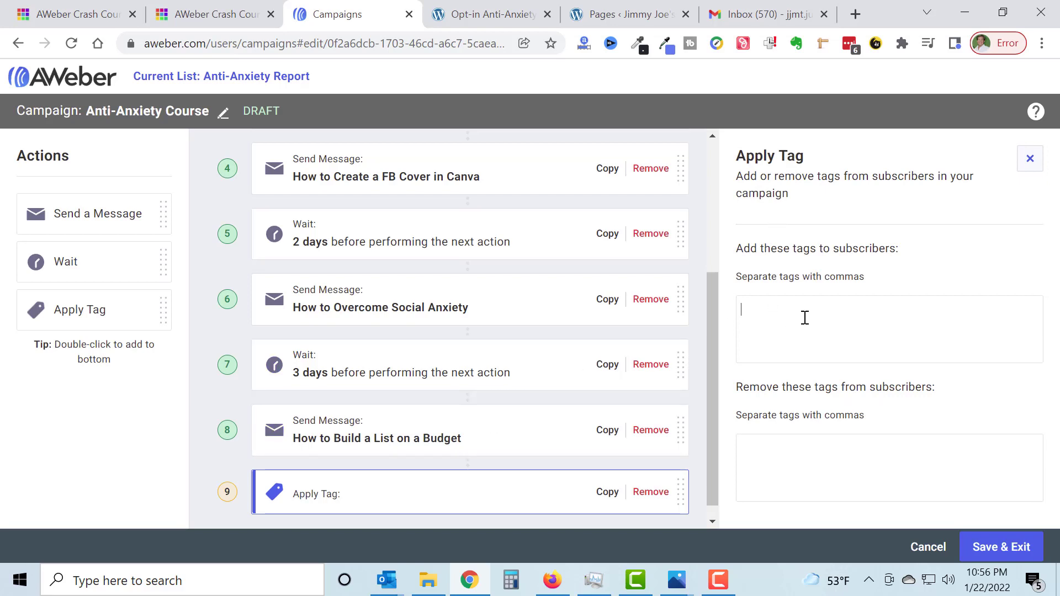
text(completed)
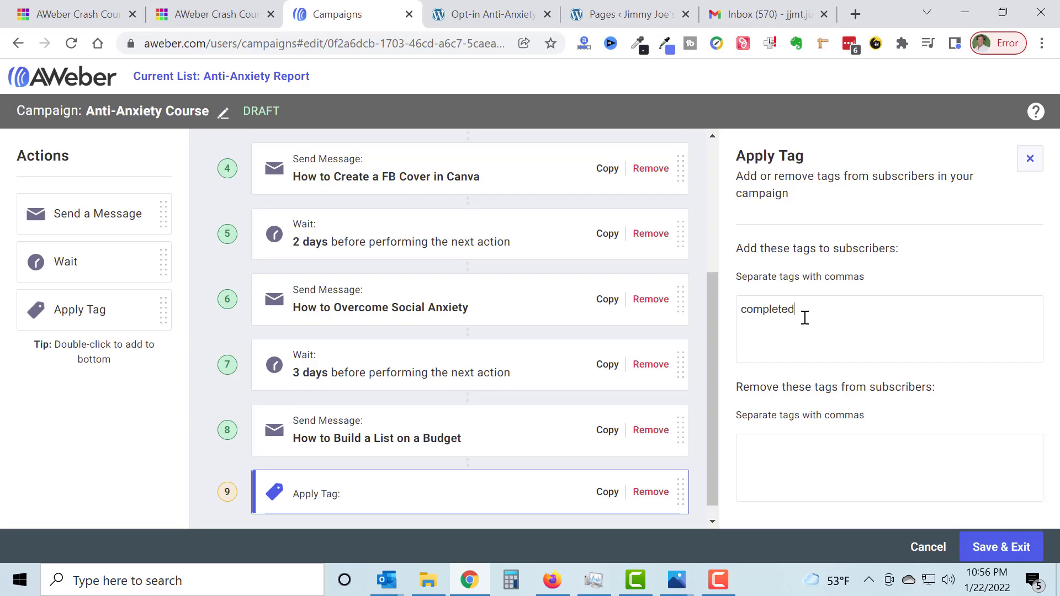
text( apti)
text(--)
text(anxe)
key(BackSpace)
text(iety coruse)
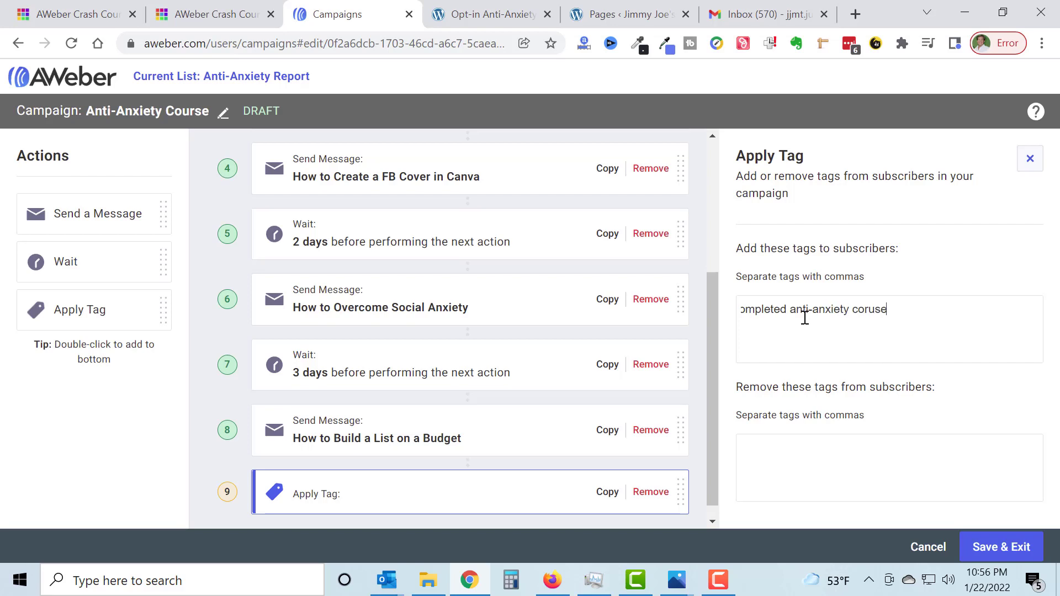
key(BackSpace)
key(BackSpace)
key(BackSpace)
key(BackSpace)
text(u)
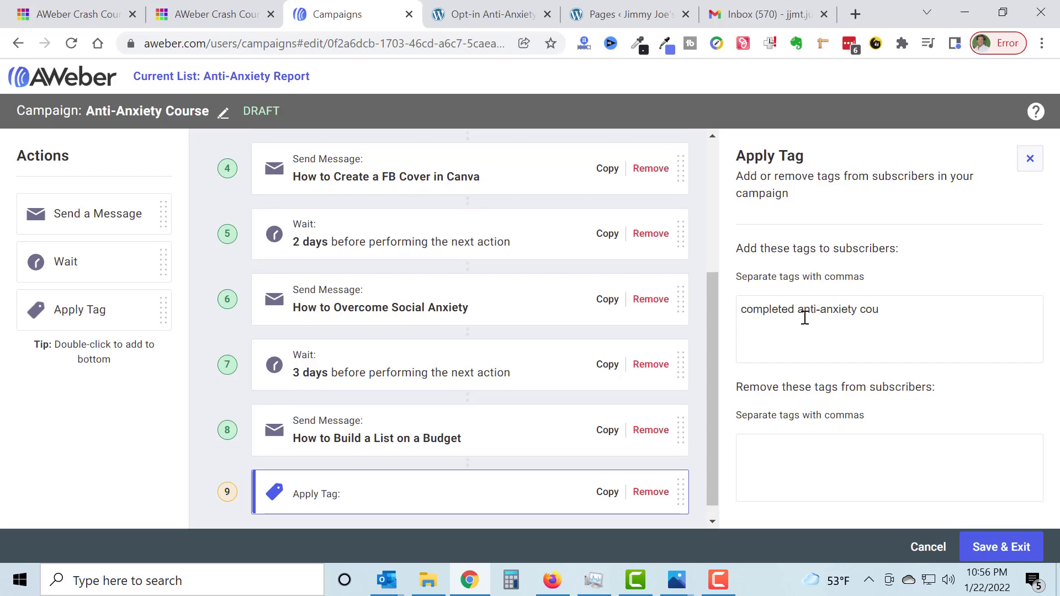
text(rse)
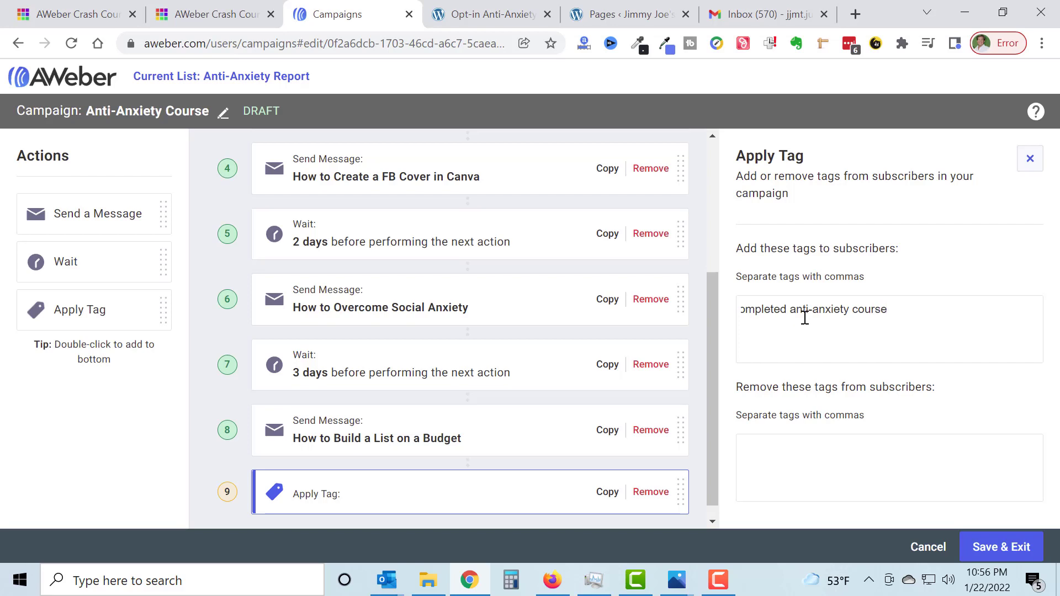
key(Return)
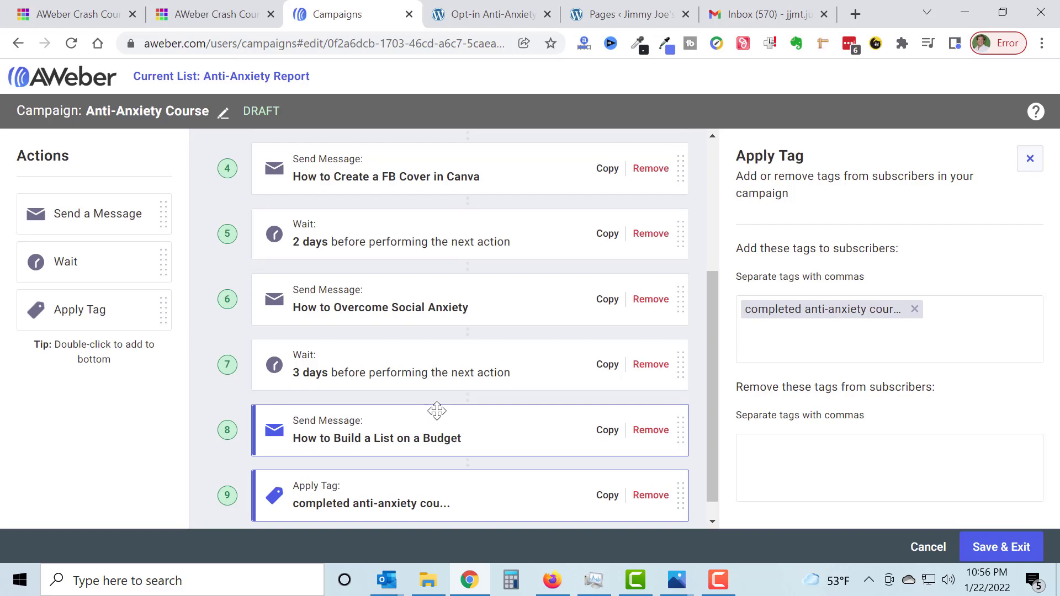
Save the Anti-Anxiety Course campaign and exit the campaign editor.
scroll(432, 492, down, 1)
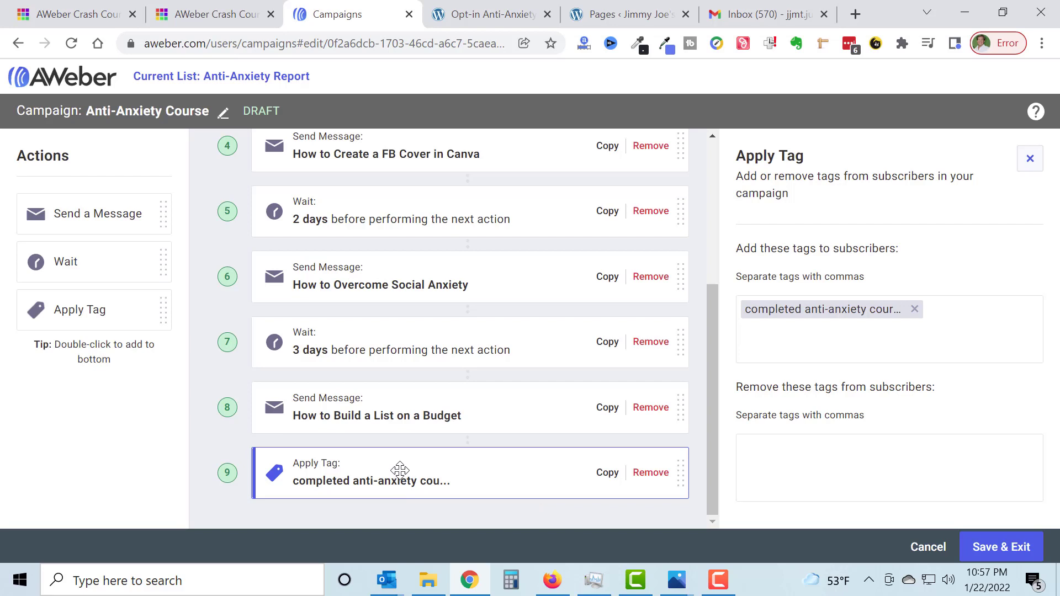
click(1001, 552)
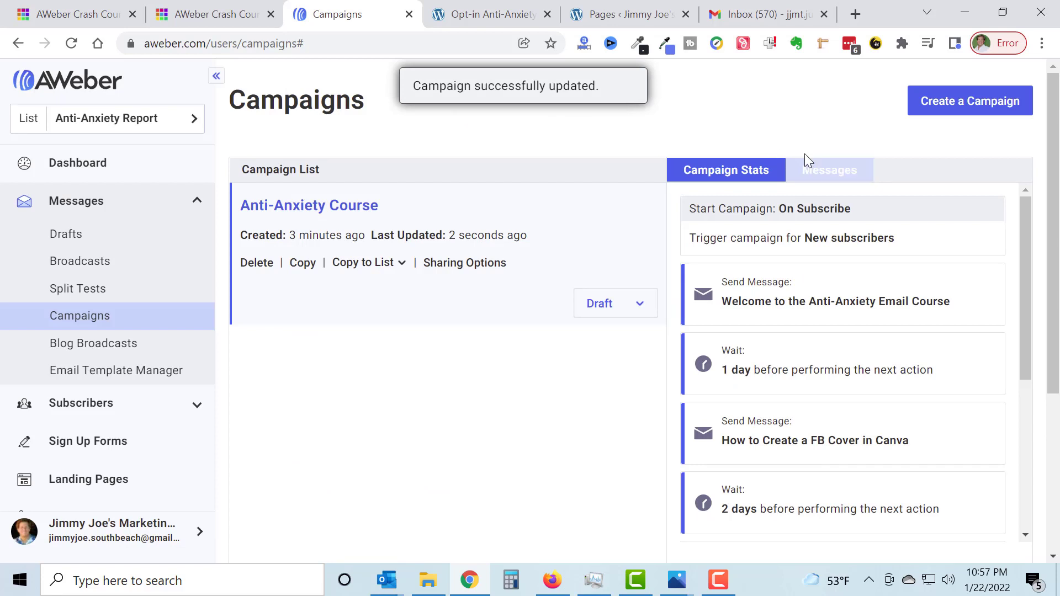
Review the campaign's messages and open "Welcome to the Anti-Anxiety Email Course" in the message editor.
click(828, 170)
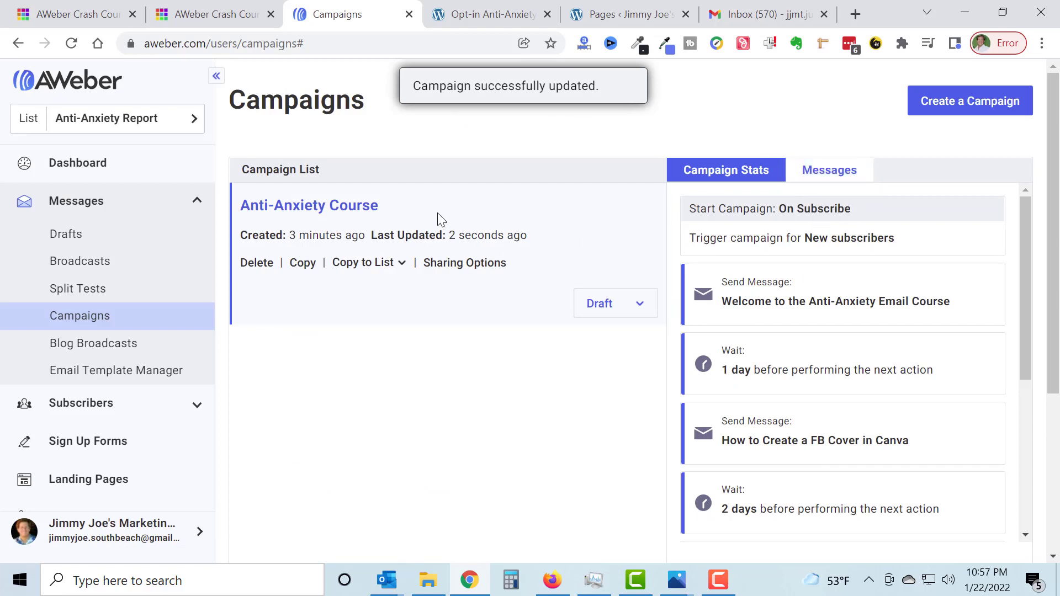
click(821, 171)
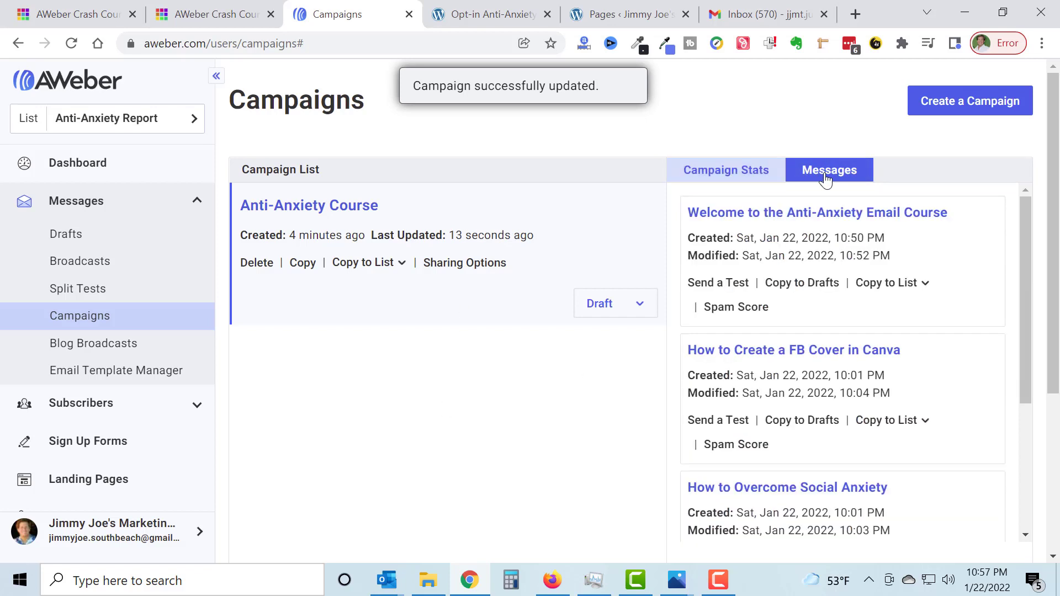
scroll(845, 333, down, 2)
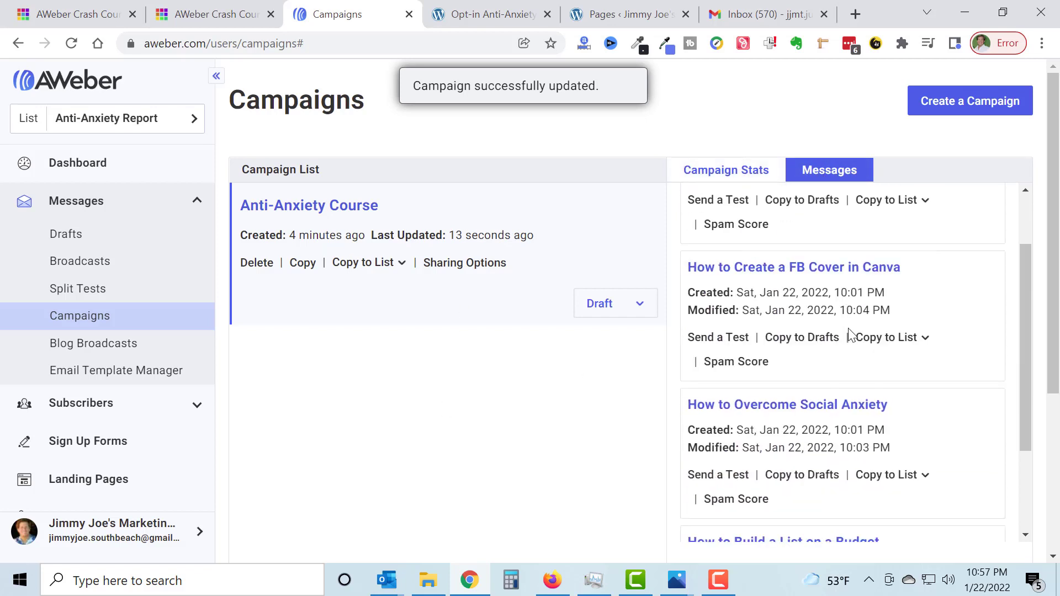
scroll(848, 333, up, 2)
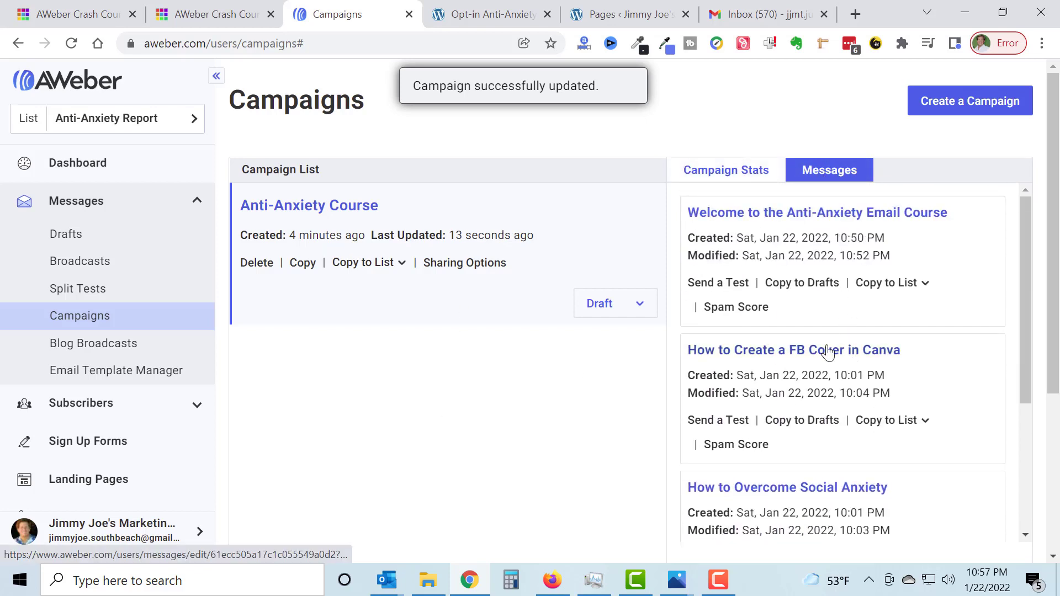
click(819, 221)
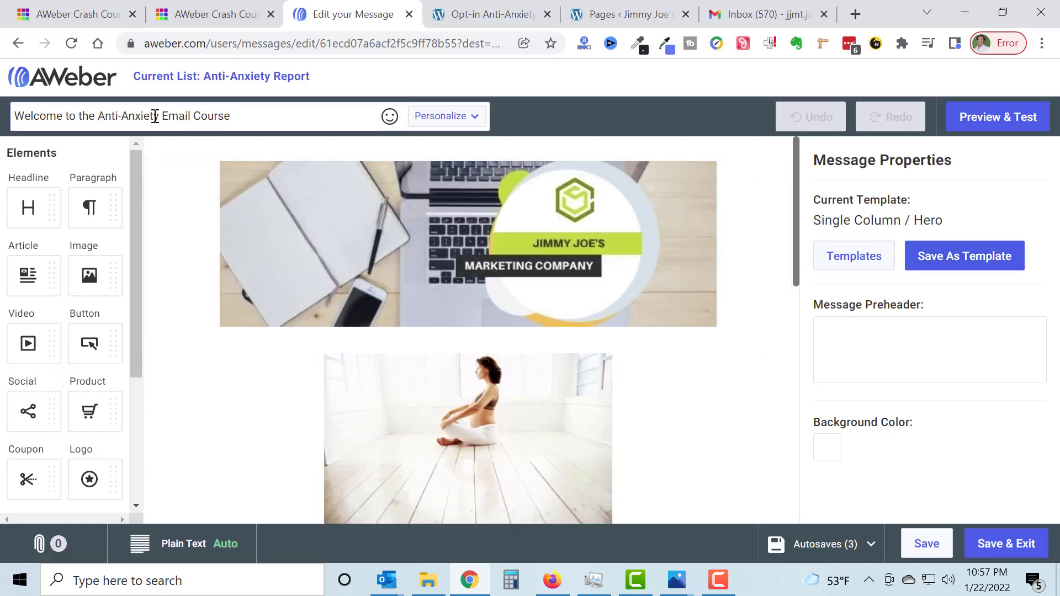
Remove the word "Email" from the subject so it reads "Welcome to the Anti-Anxiety Course", and save and exit the message.
double_click(208, 115)
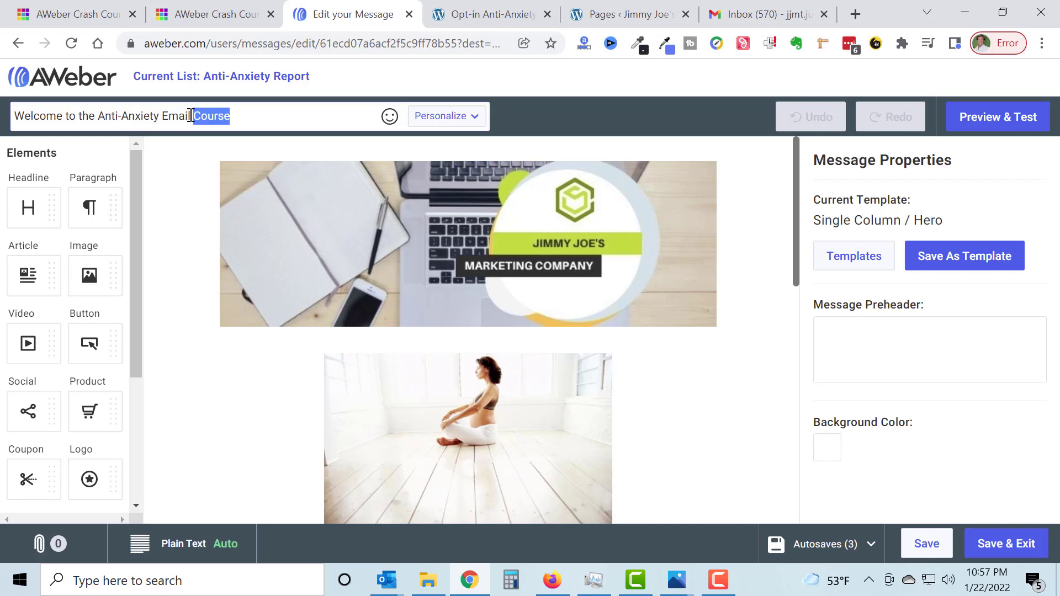
double_click(178, 117)
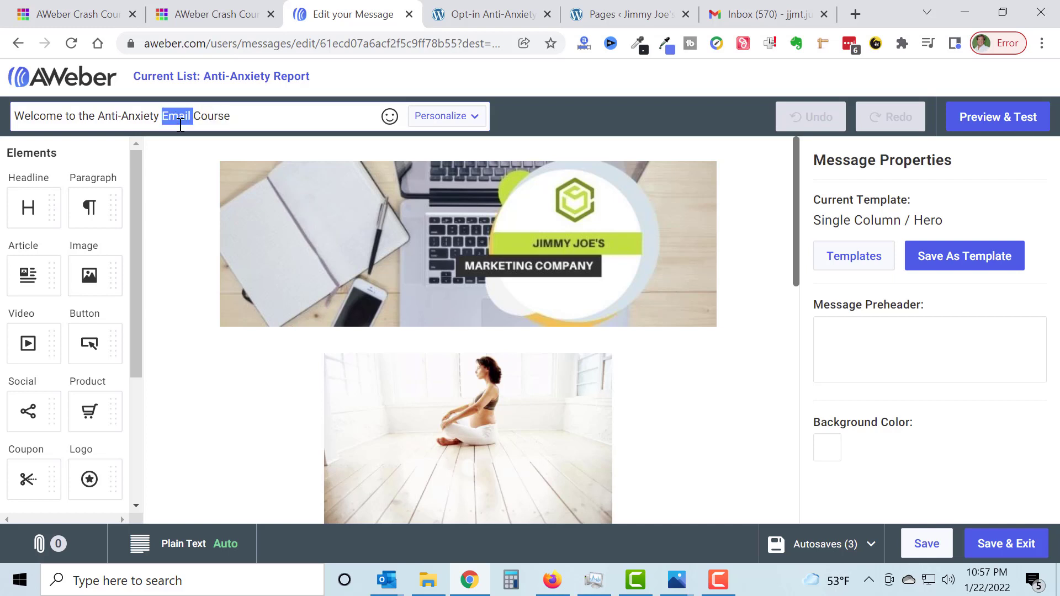
key(BackSpace)
click(1006, 547)
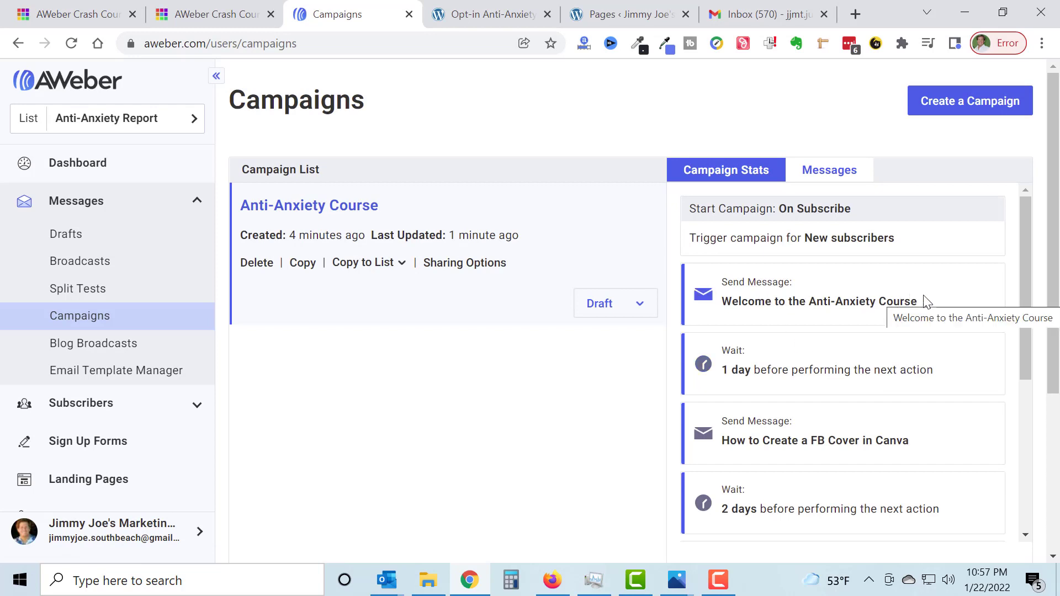
Review the Anti-Anxiety Course campaign's sequence of messages and waits, and activate the campaign.
scroll(911, 308, down, 3)
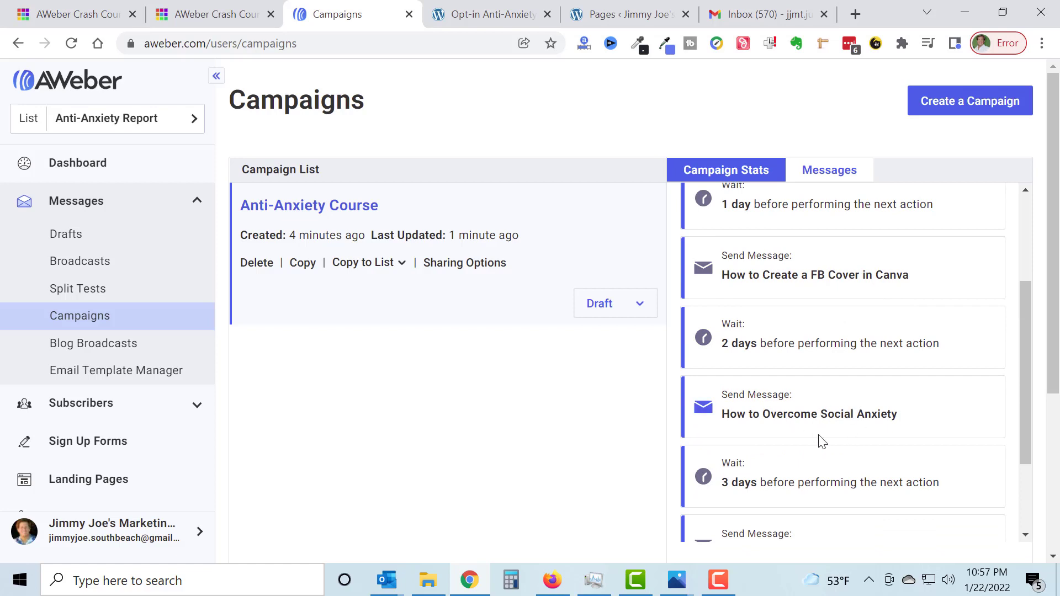
scroll(831, 461, down, 2)
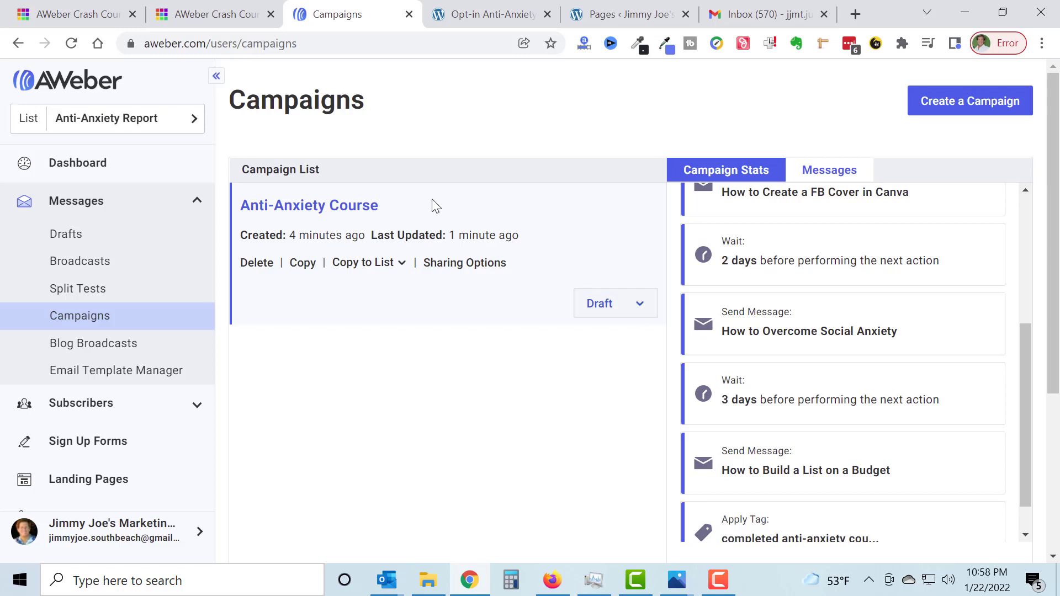
click(638, 308)
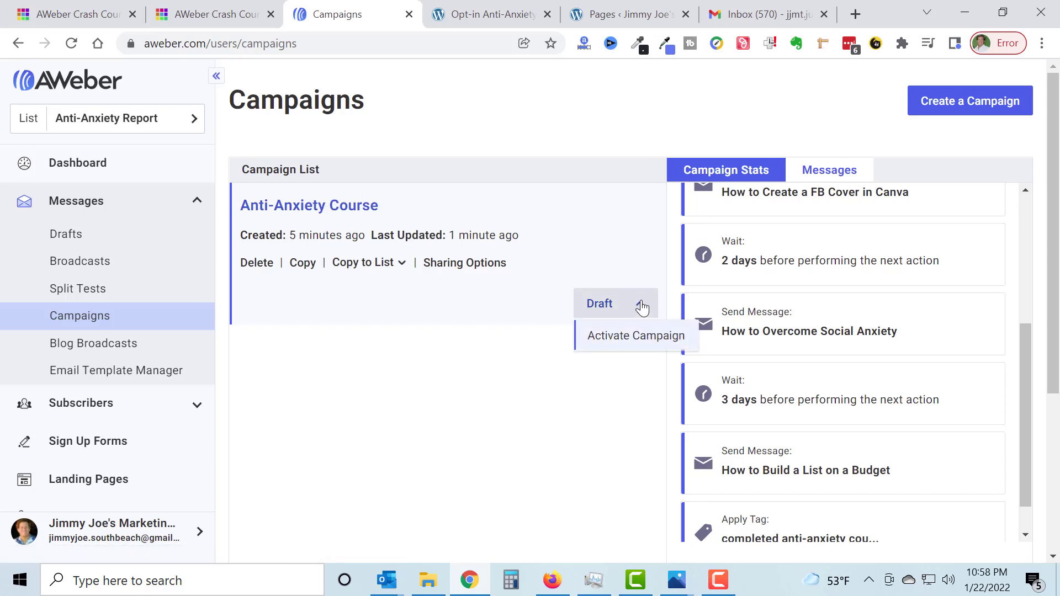
click(617, 339)
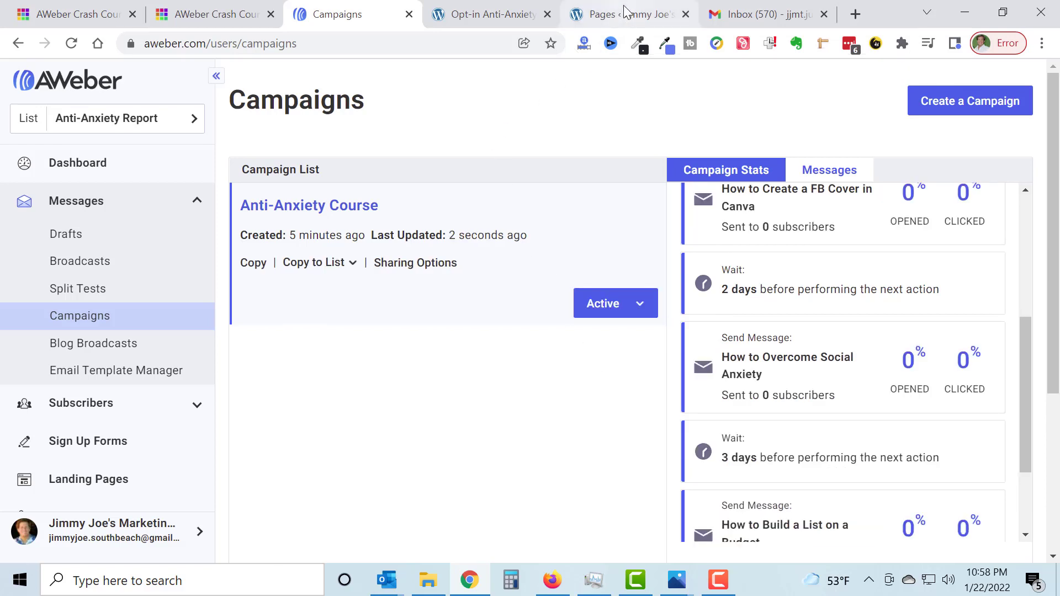
View the opt-in form on the Anti-Anxiety Report page and examine the basic, tagged and two-row campaign flow charts in Photos.
click(504, 11)
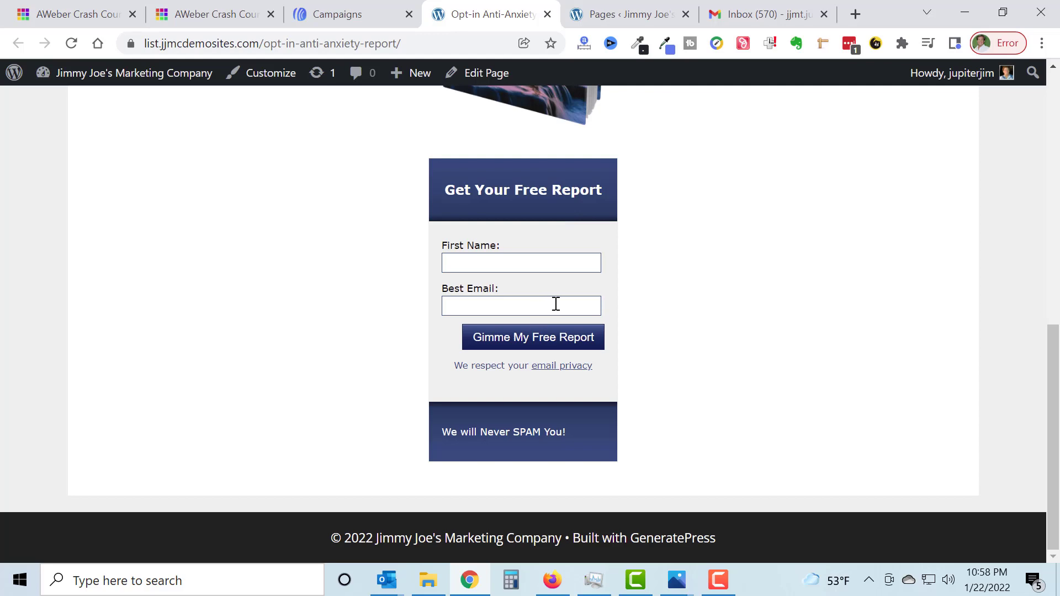
click(678, 578)
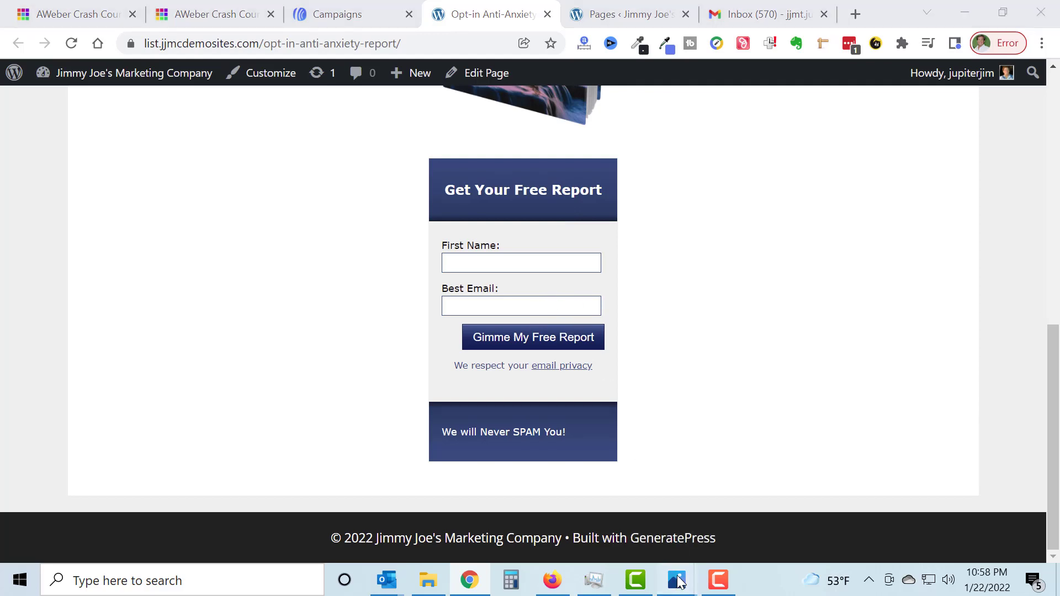
click(473, 514)
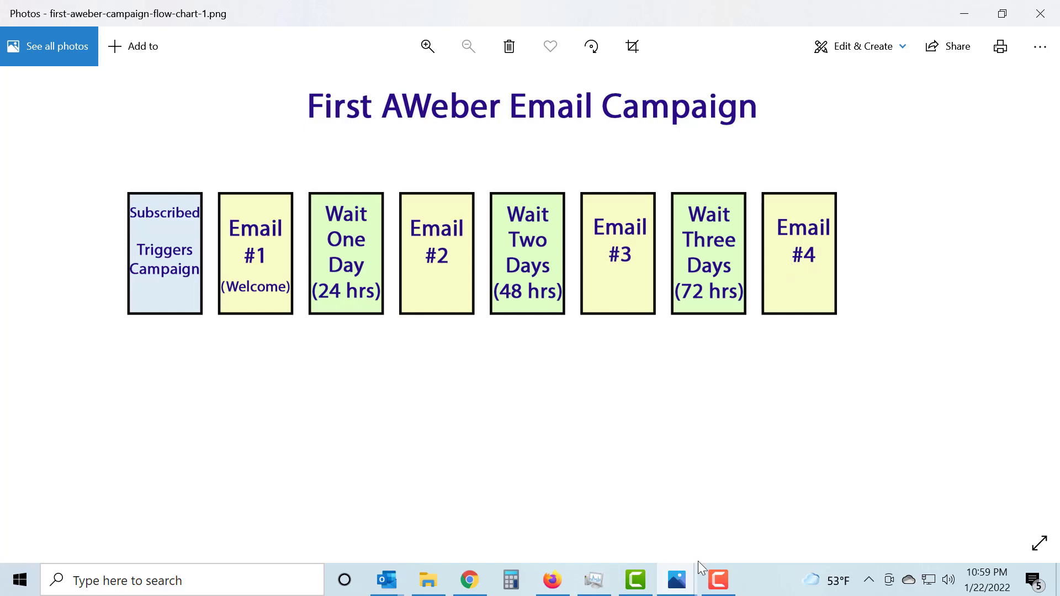
mouse_move(678, 582)
click(713, 487)
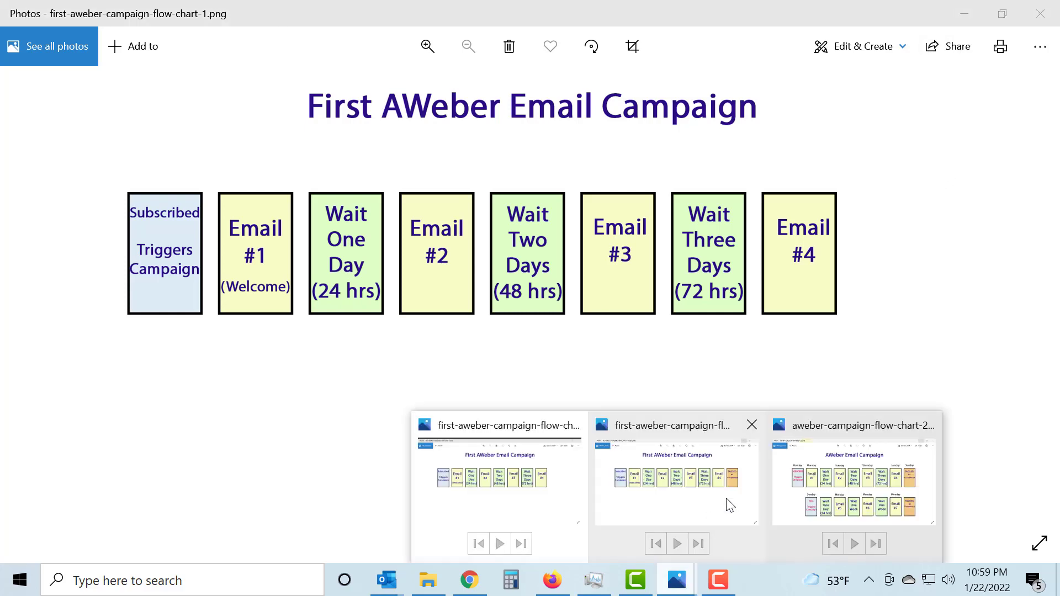
click(730, 505)
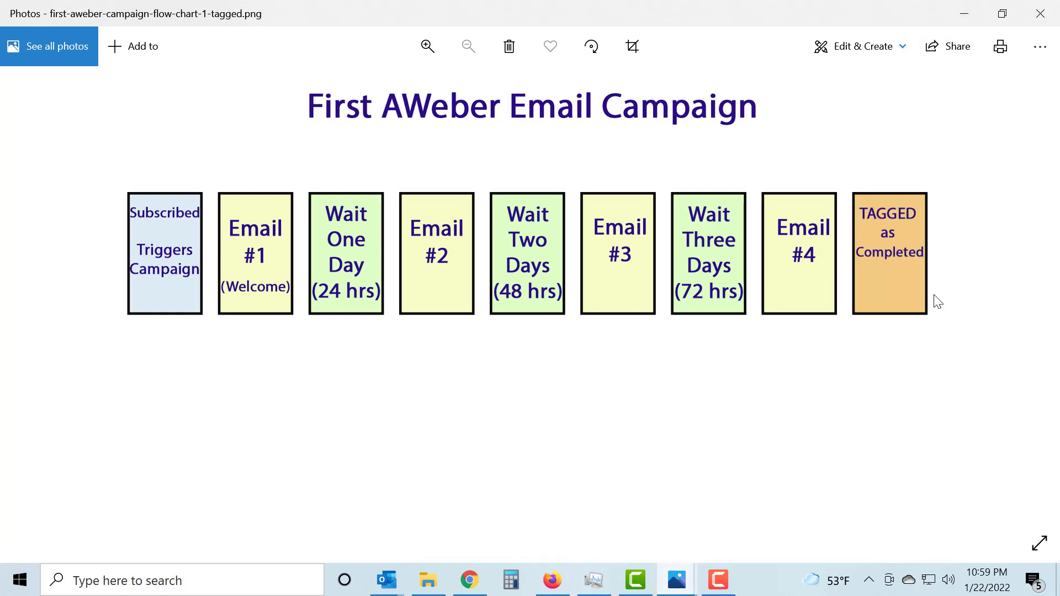
click(677, 580)
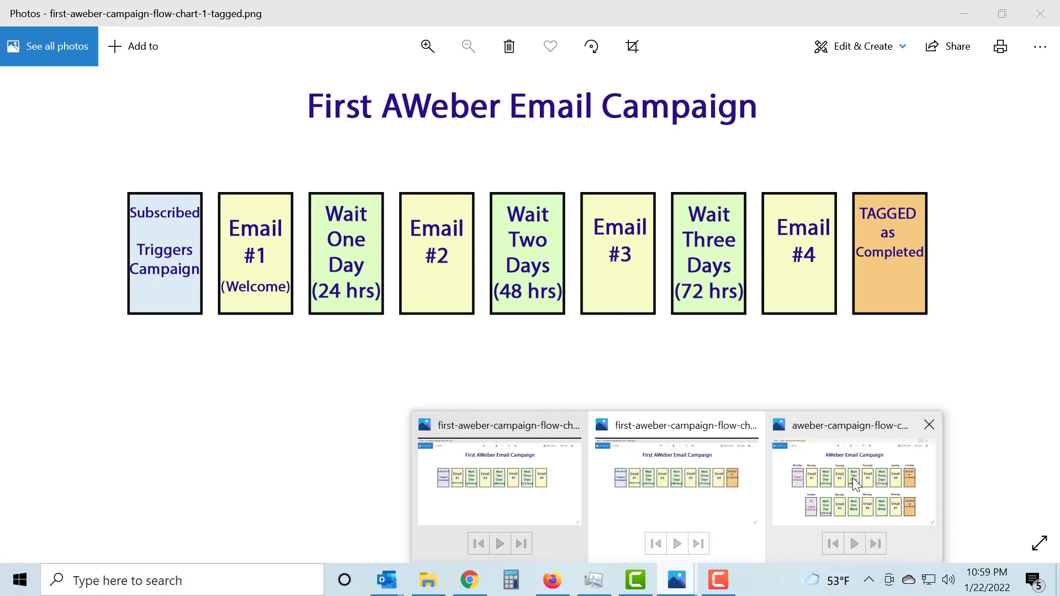
click(853, 477)
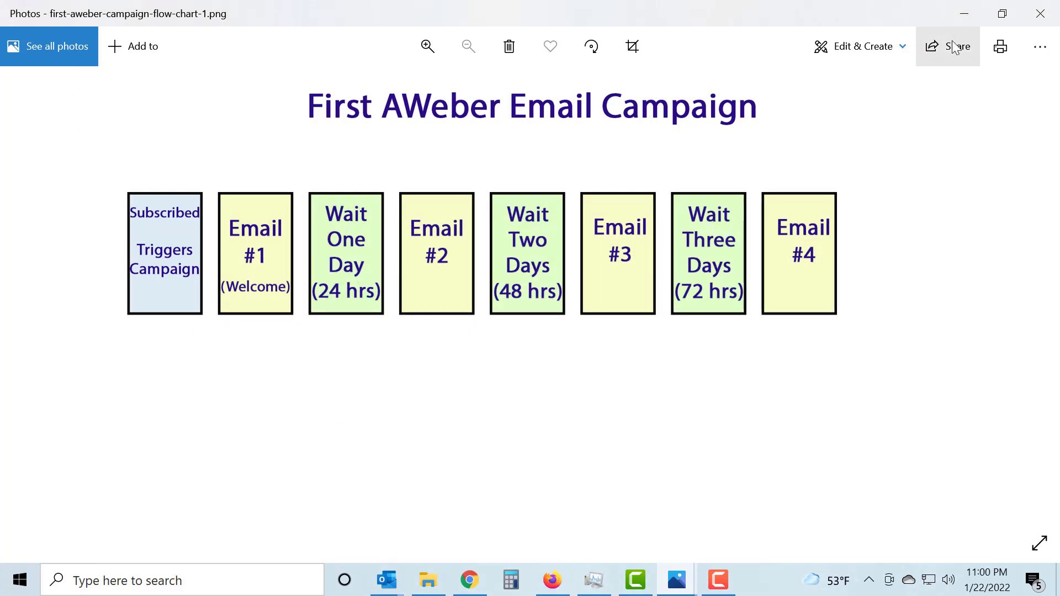
click(968, 15)
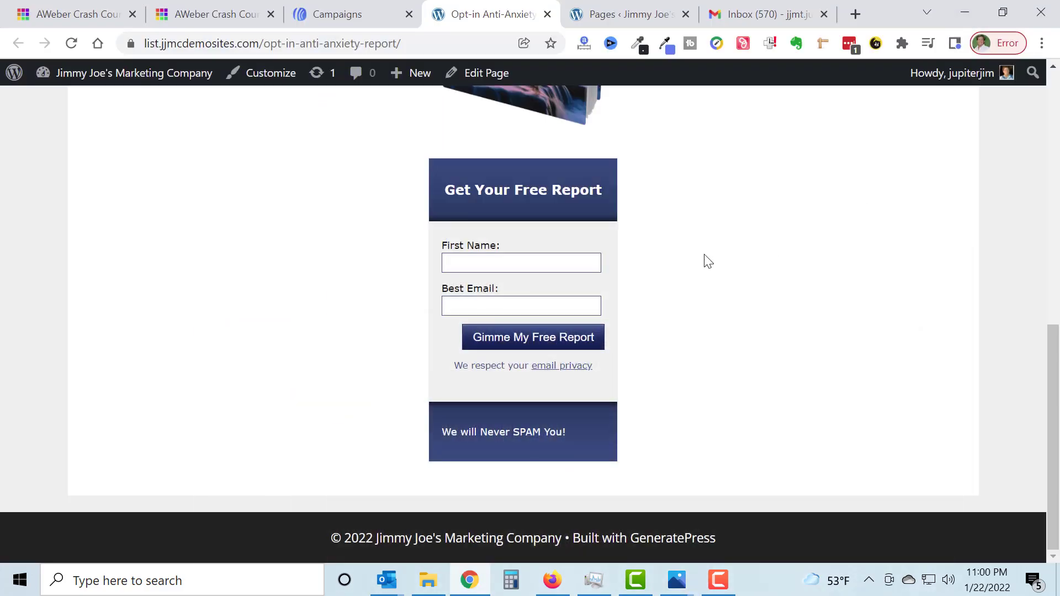
Back in AWeber's campaigns, create a blank campaign named "Extended Anti-Anxiety Course".
click(337, 16)
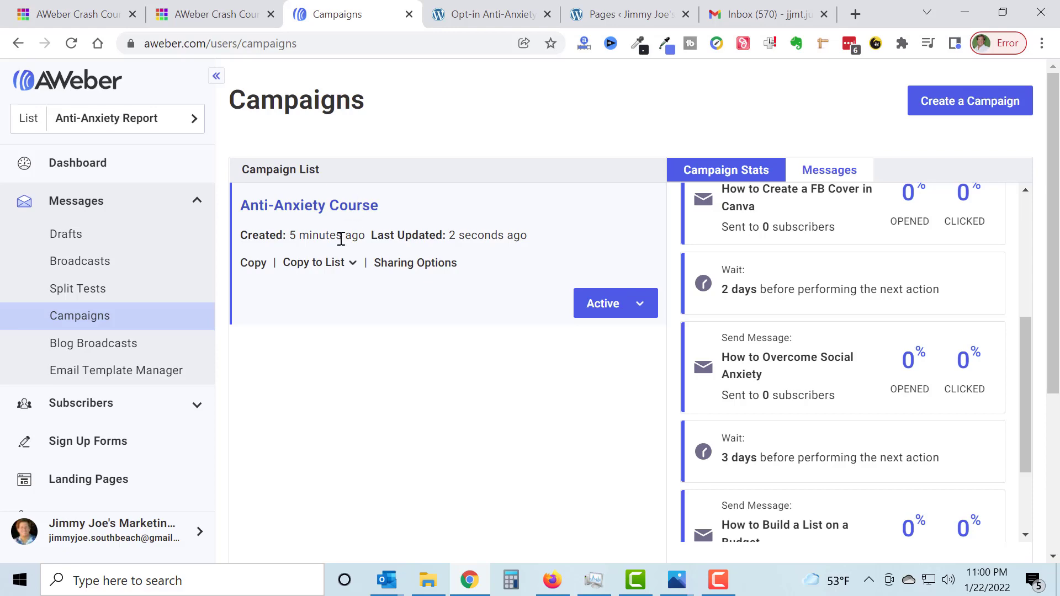
click(972, 111)
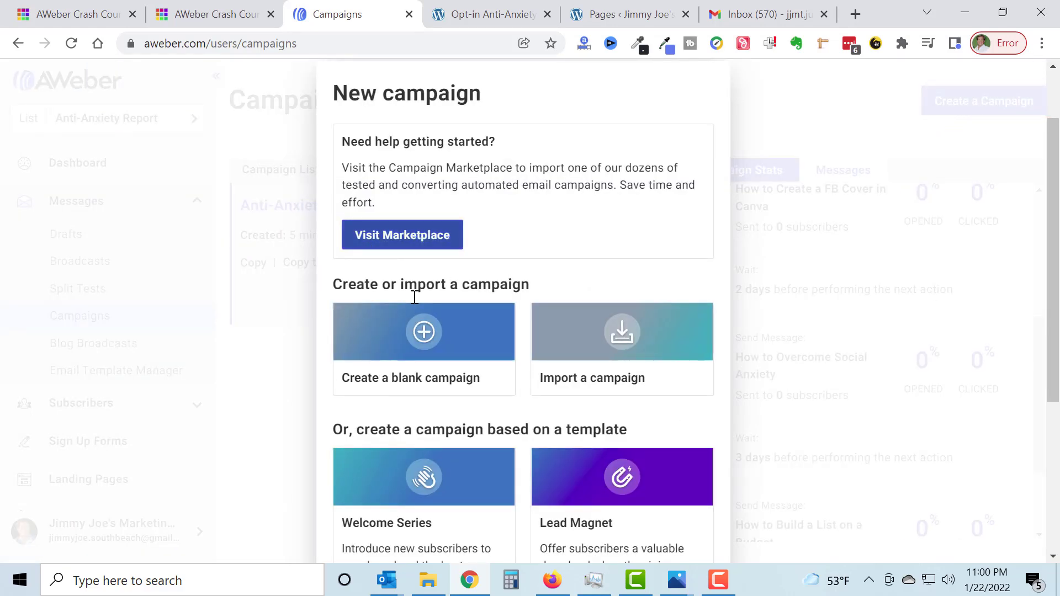
click(418, 338)
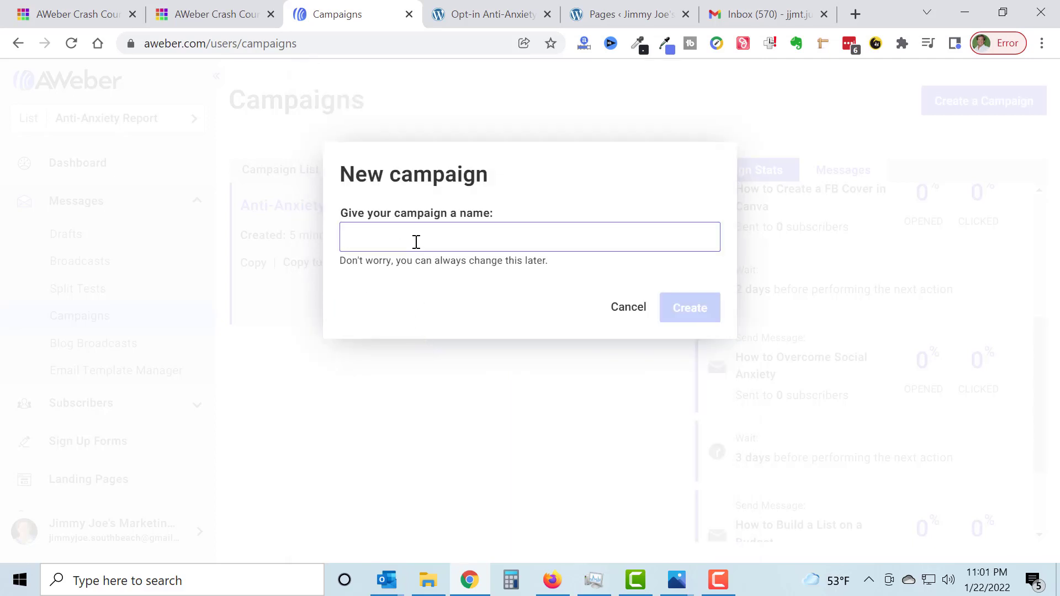
text(E)
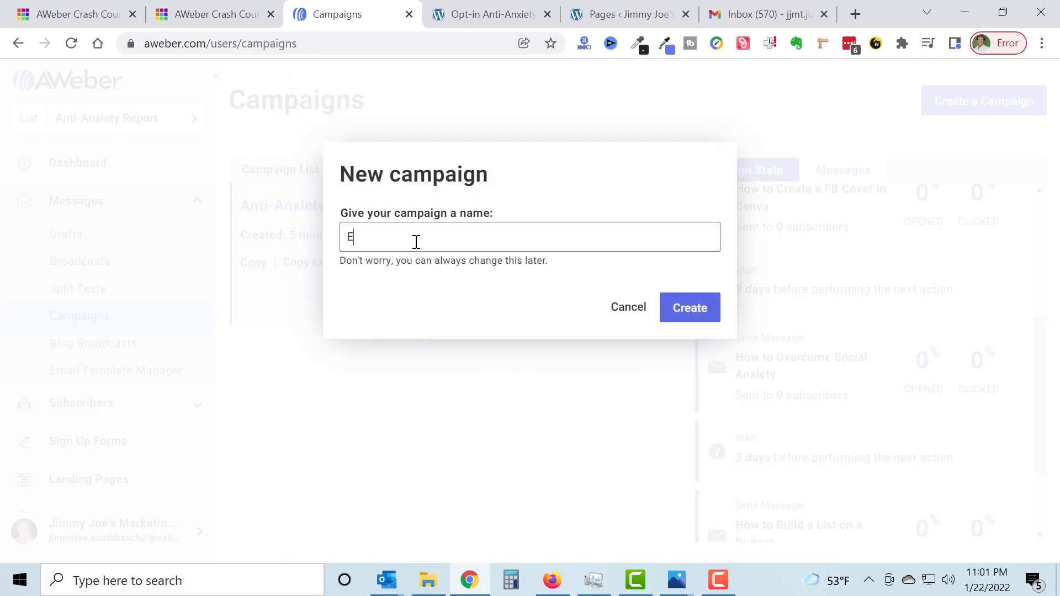
text(xte)
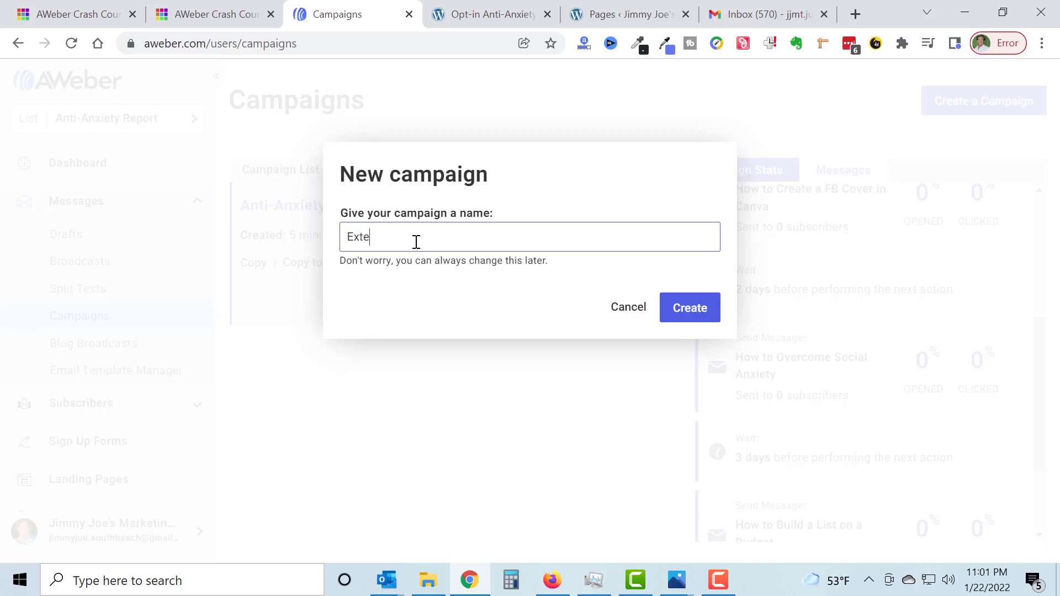
text(nded Anti-Anxiety Course)
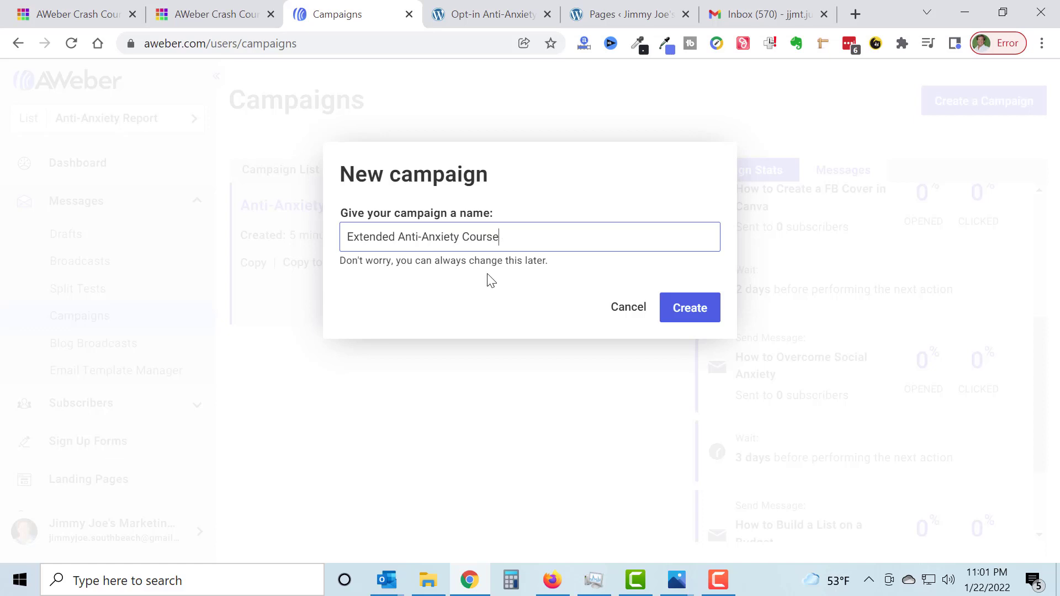
click(696, 308)
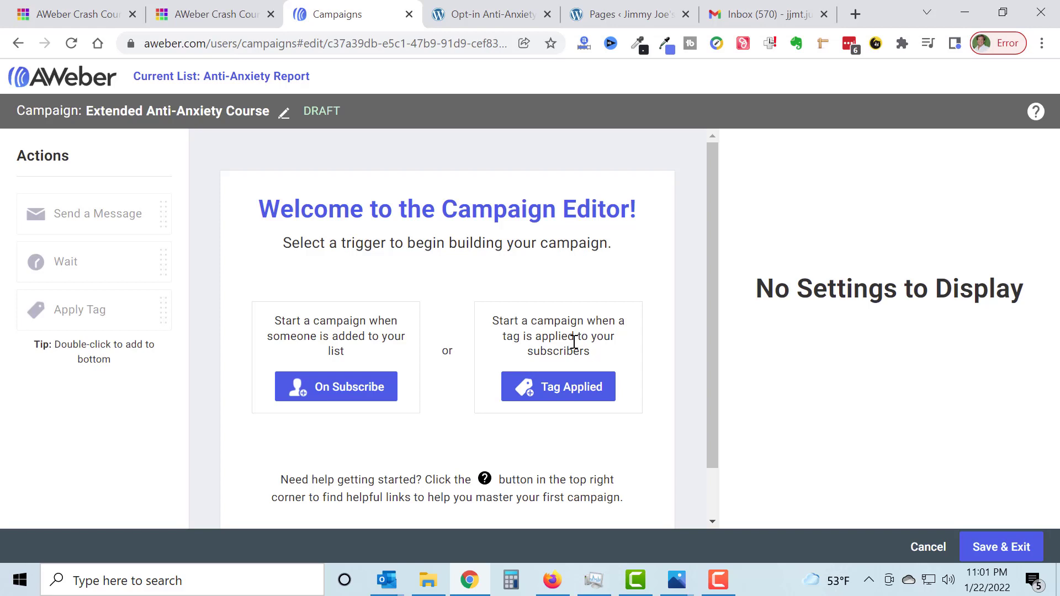
Set the campaign to start when a tag is applied and add three Send Message actions below the trigger.
click(554, 393)
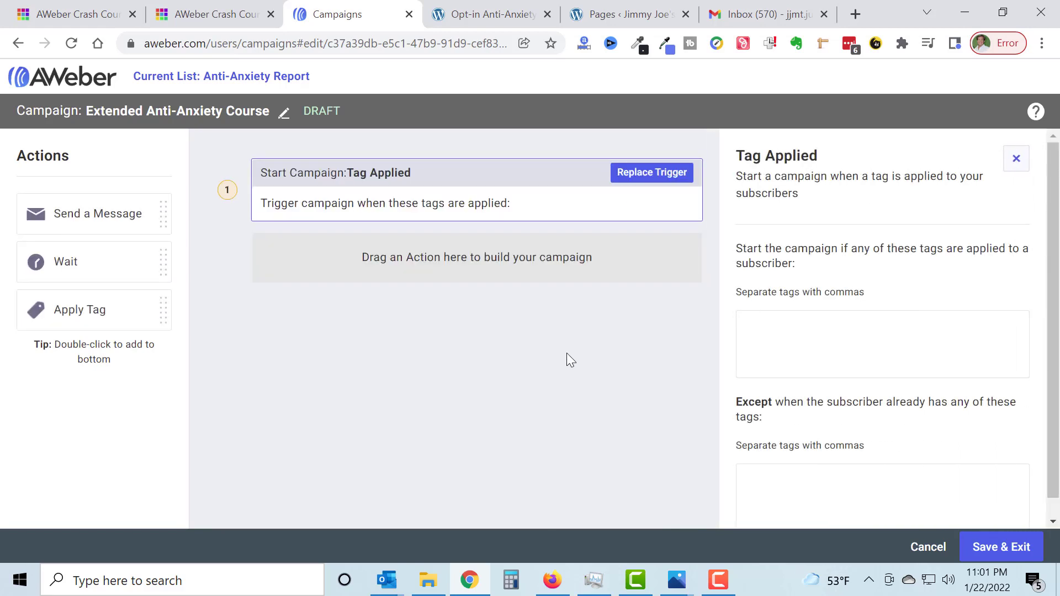
drag(87, 209, 386, 253)
drag(83, 217, 393, 326)
drag(135, 217, 496, 303)
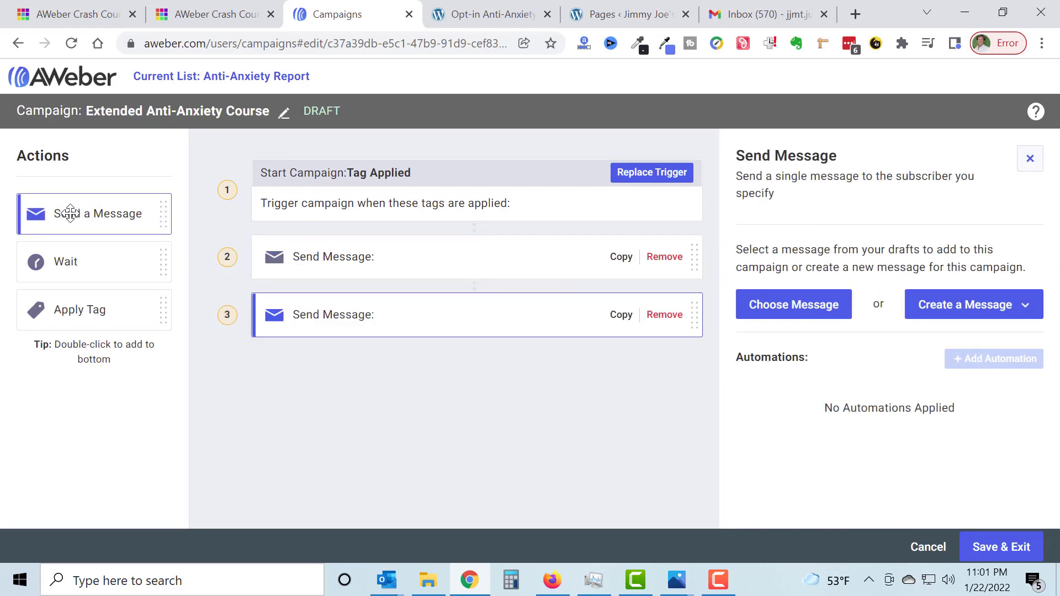
drag(66, 213, 417, 310)
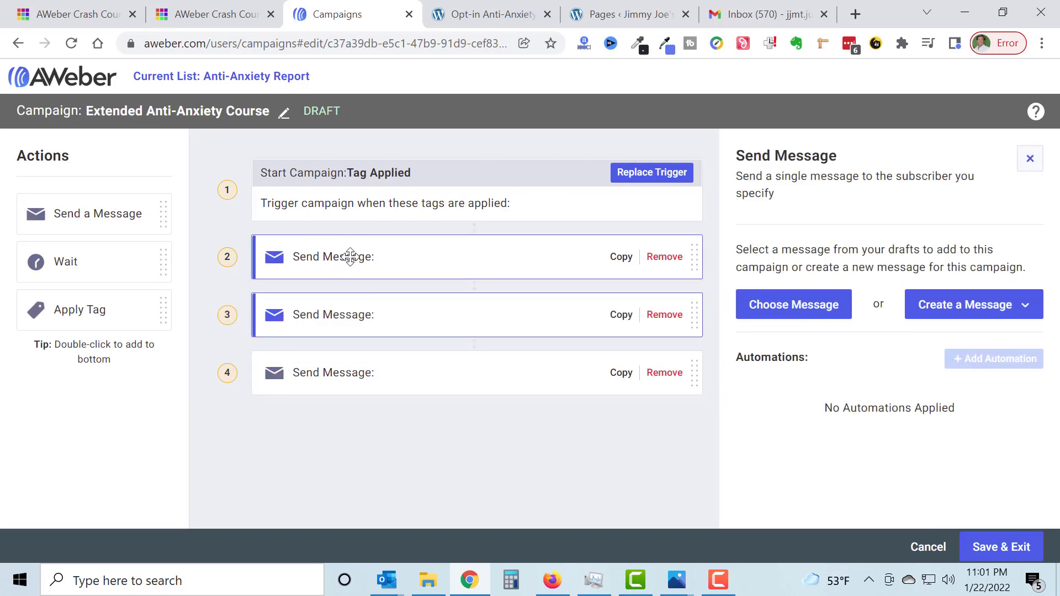
Insert a 1-day wait before the first message and a 1-week wait before the second message.
drag(114, 263, 407, 239)
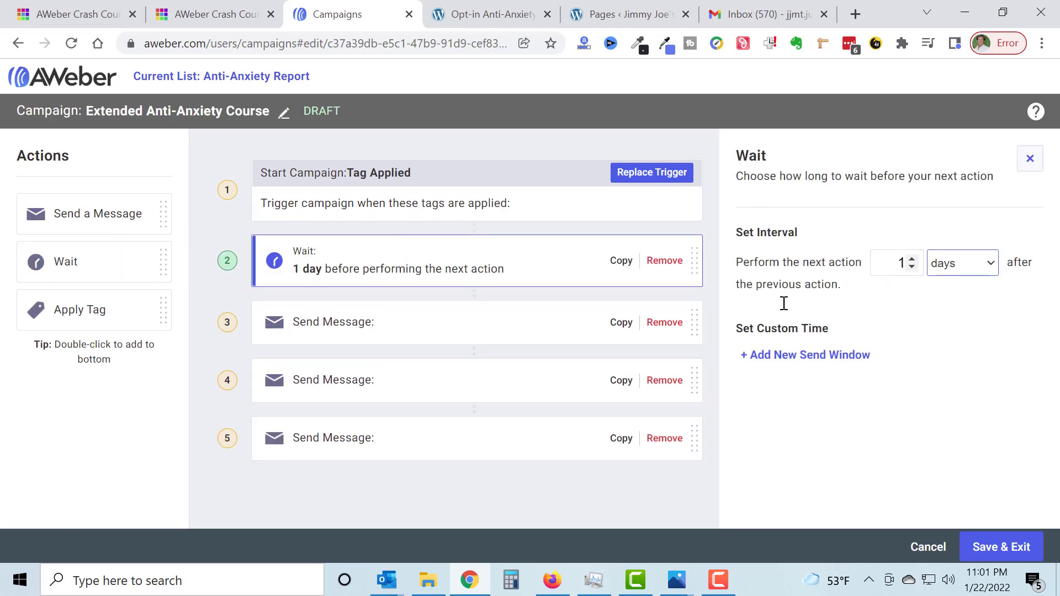
drag(44, 258, 386, 375)
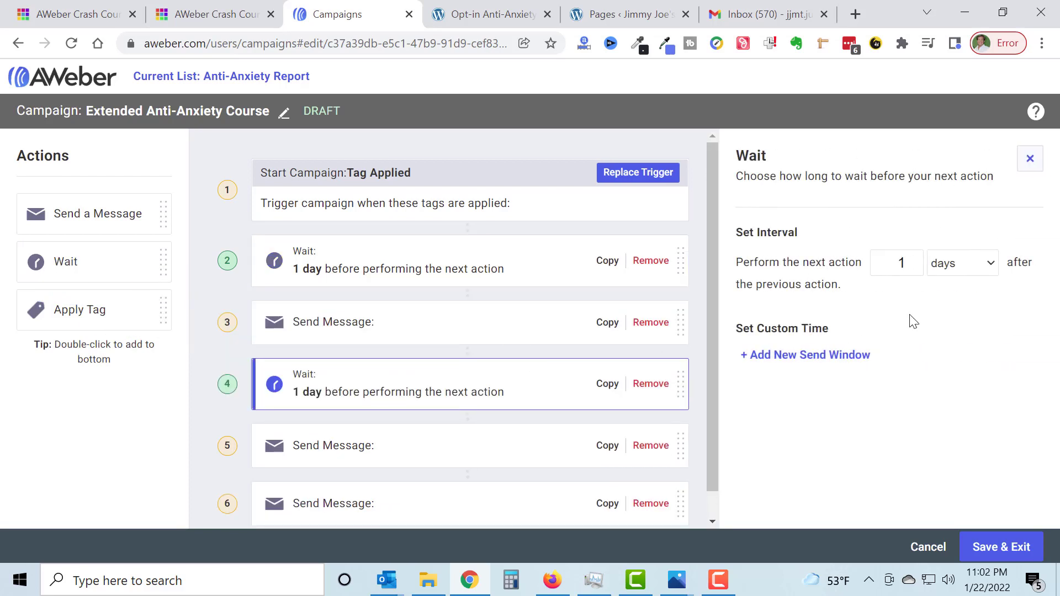
click(988, 268)
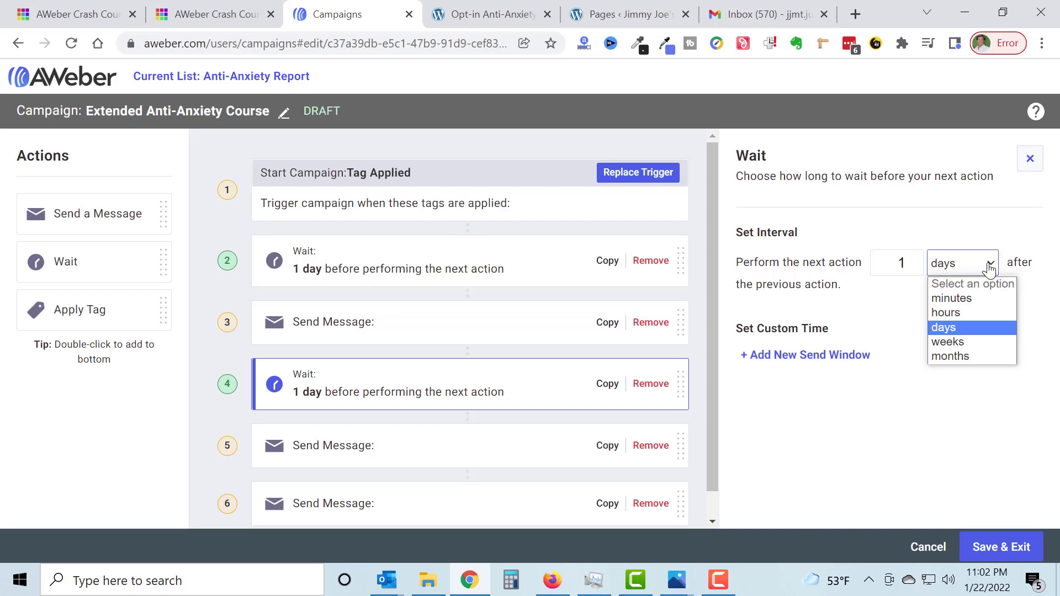
click(985, 343)
Insert a wait before the third message and set its interval to 1 week.
scroll(595, 387, down, 1)
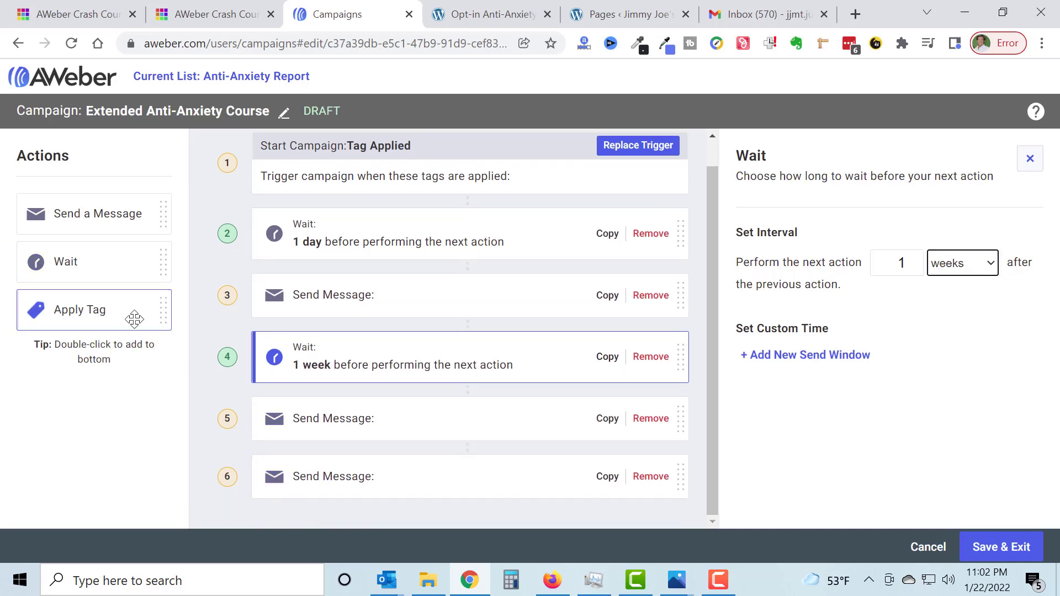
drag(90, 260, 498, 442)
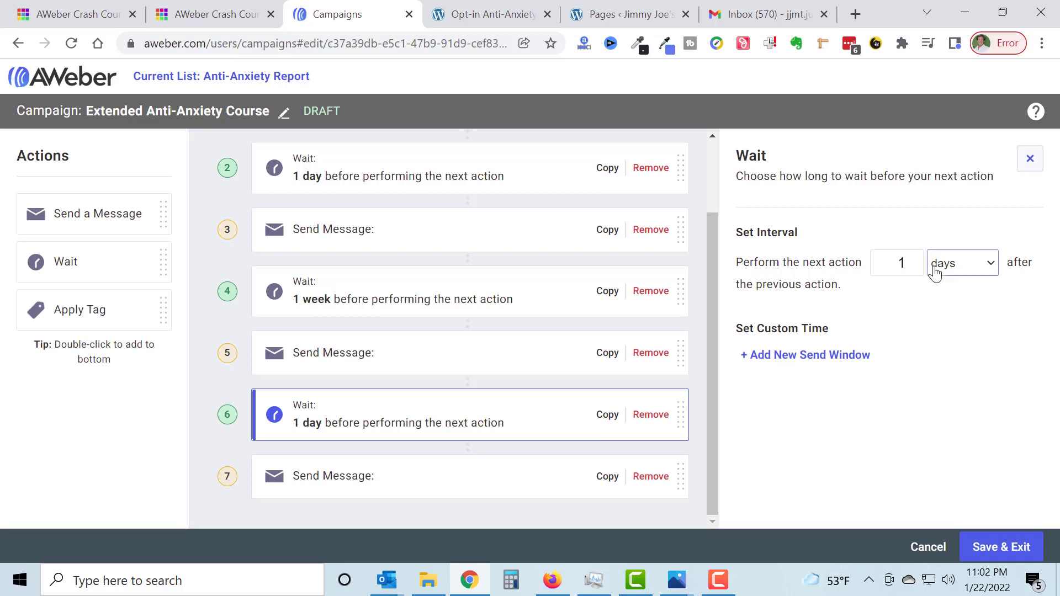
click(912, 270)
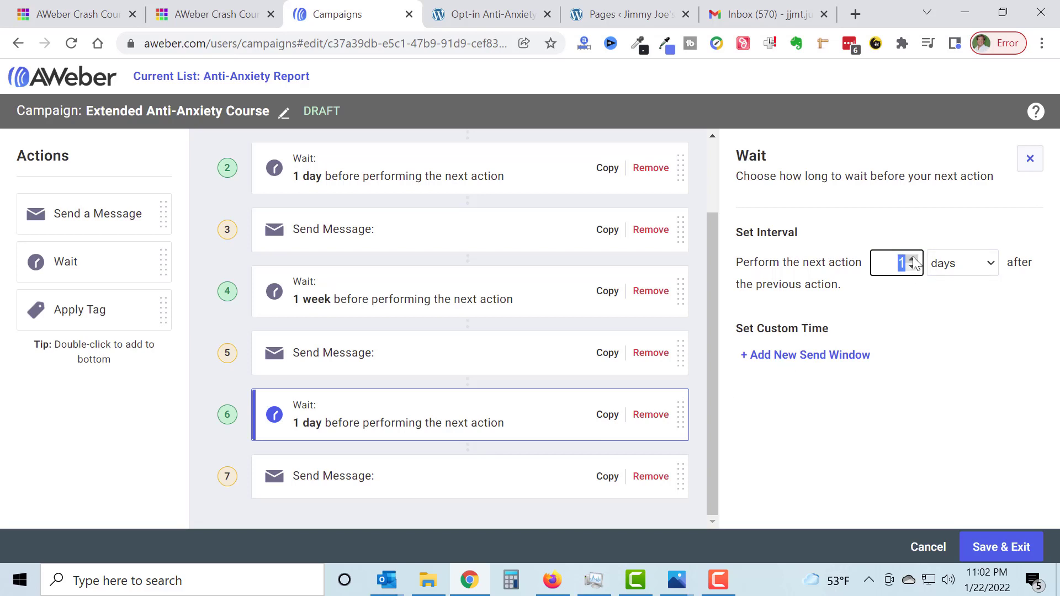
click(991, 266)
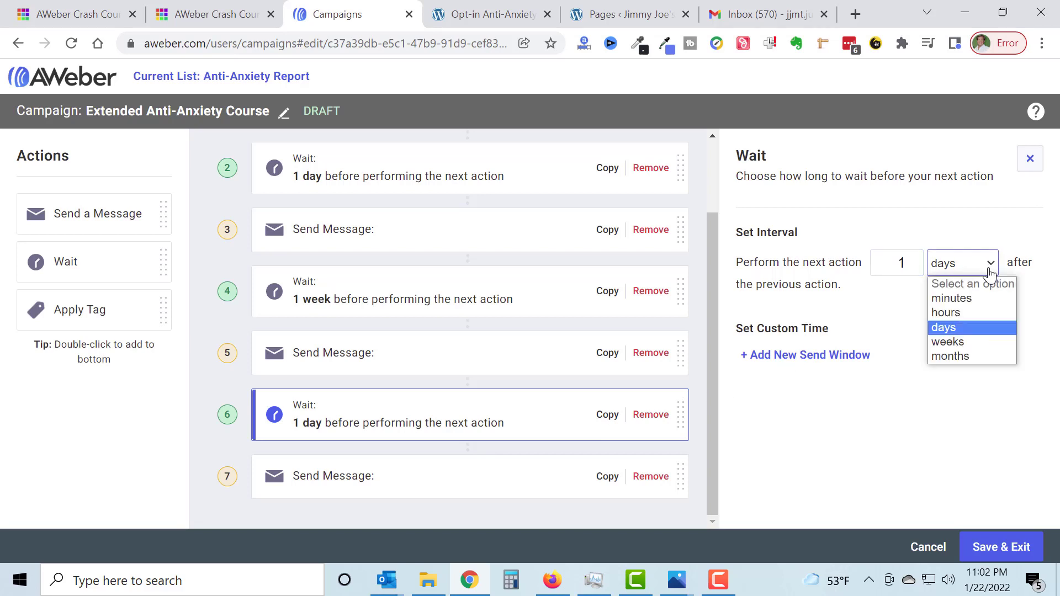
click(980, 341)
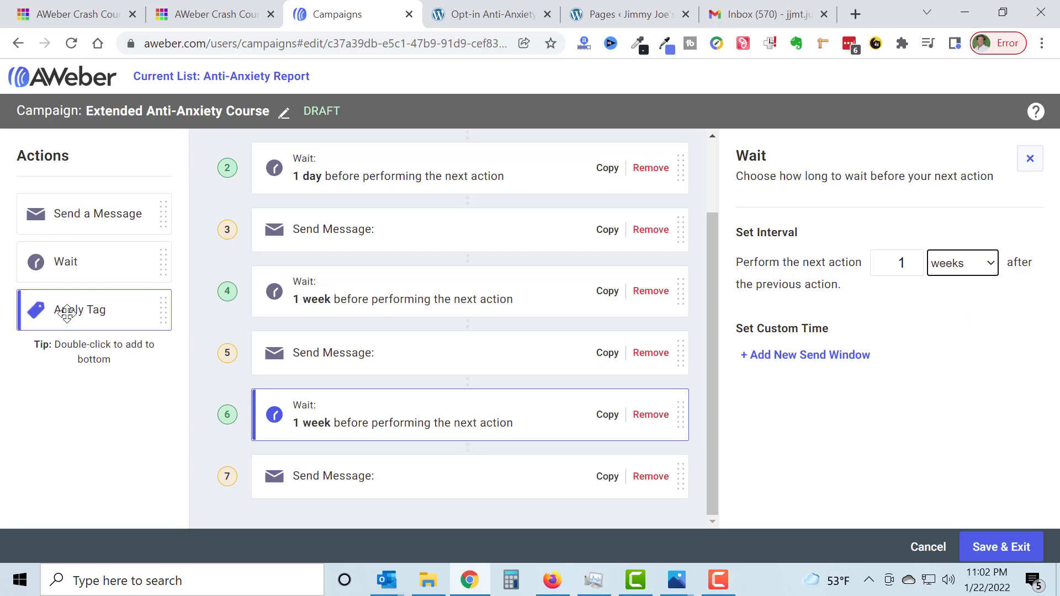
Add an Apply Tag action and place it after the last message at the end of the campaign.
drag(67, 313, 443, 525)
drag(118, 310, 425, 445)
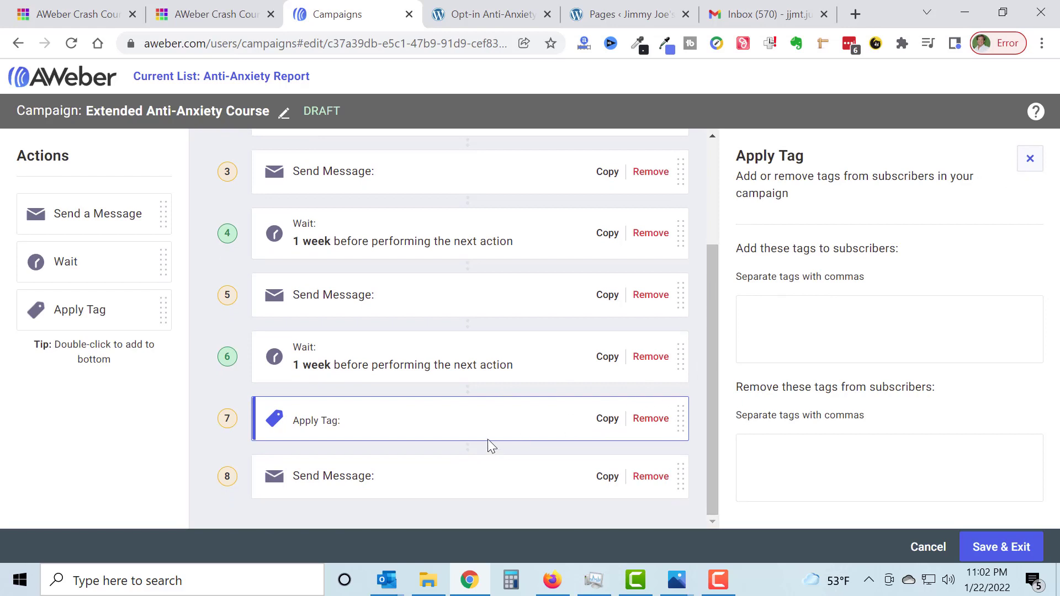
drag(487, 438, 473, 477)
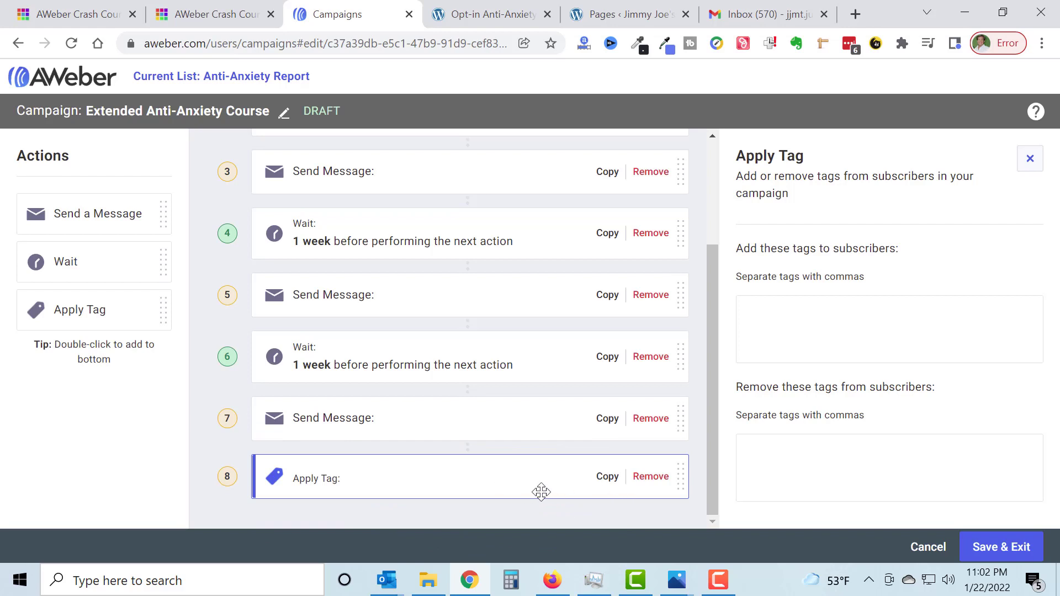
Set the final Apply Tag action to add the tag "completed extended anti-anxiety series" to subscribers.
click(802, 310)
text(complet)
text(ed extended anti-anx)
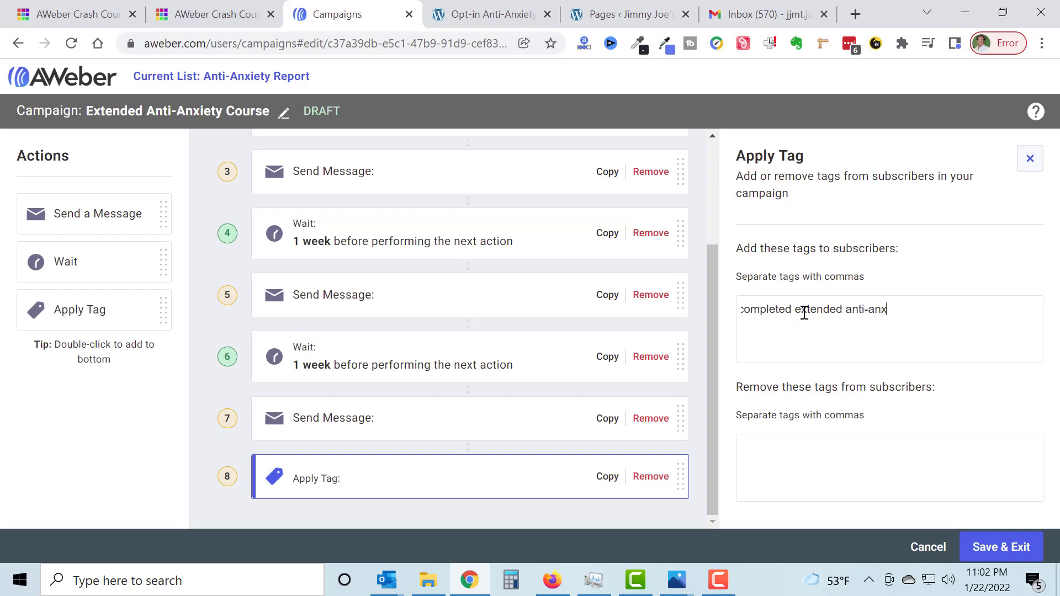
text(iety s)
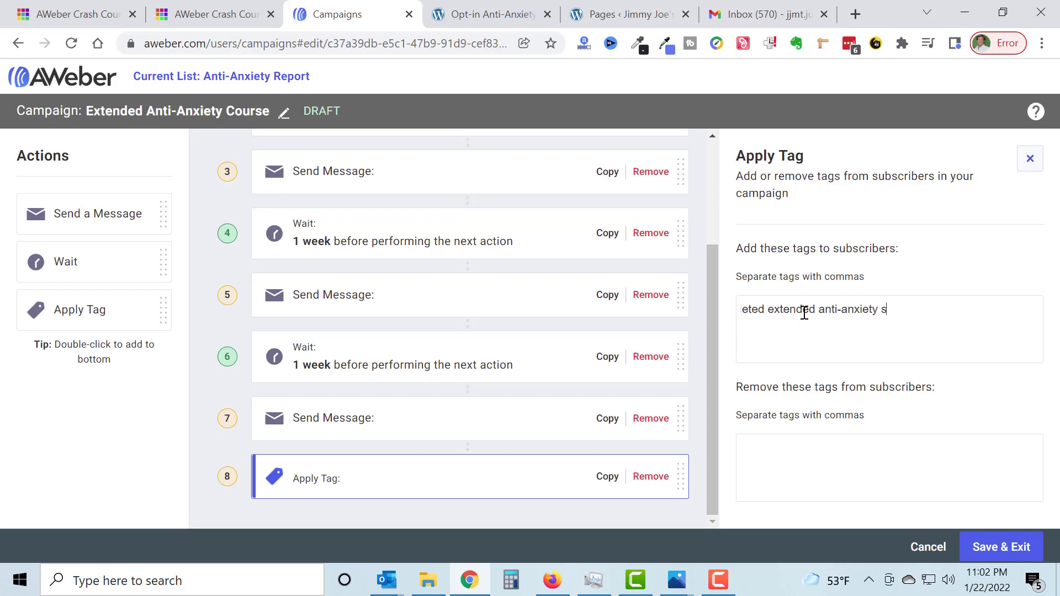
text(eries)
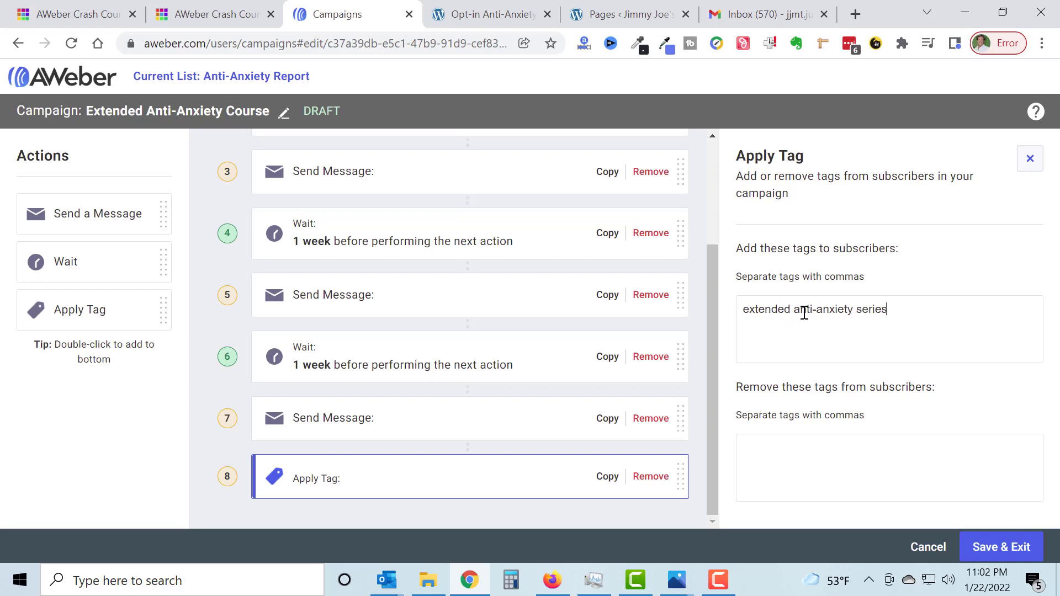
key(Return)
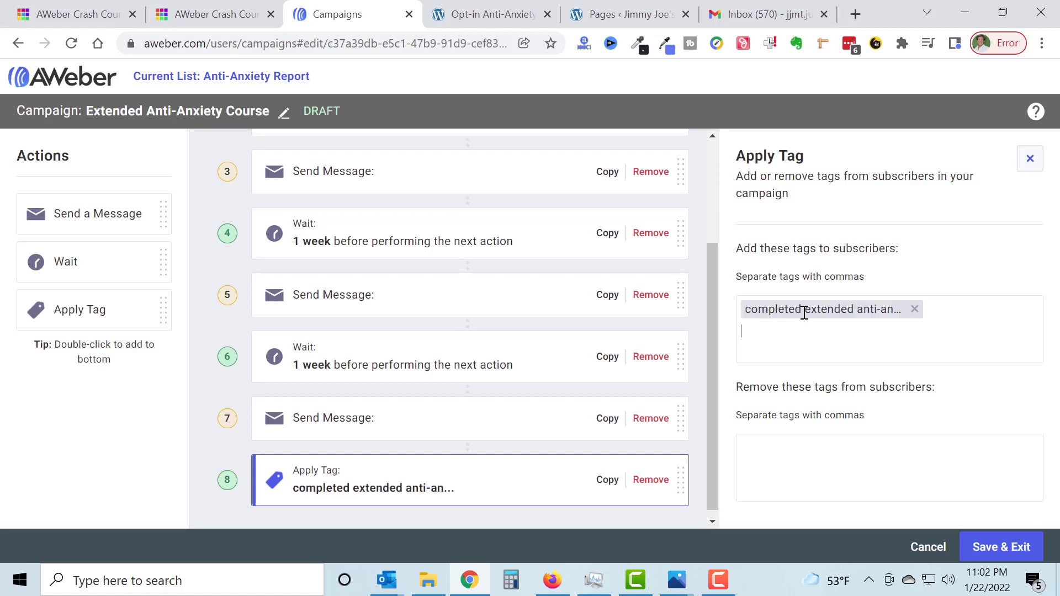
Try to save and exit the campaign, return to fix its flagged issues, and open the Tag Applied trigger.
scroll(444, 338, up, 3)
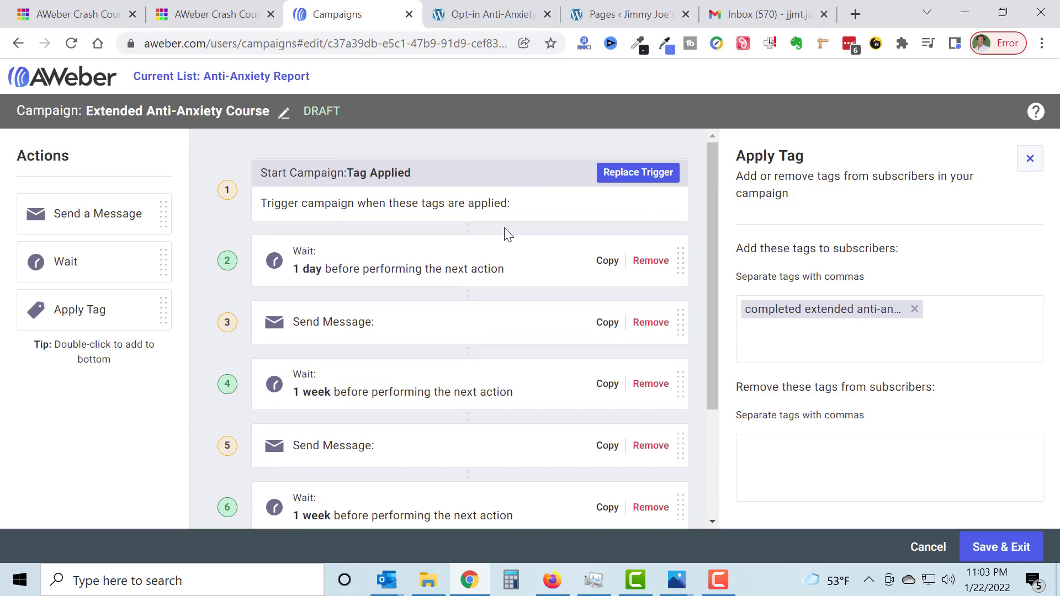
click(1007, 559)
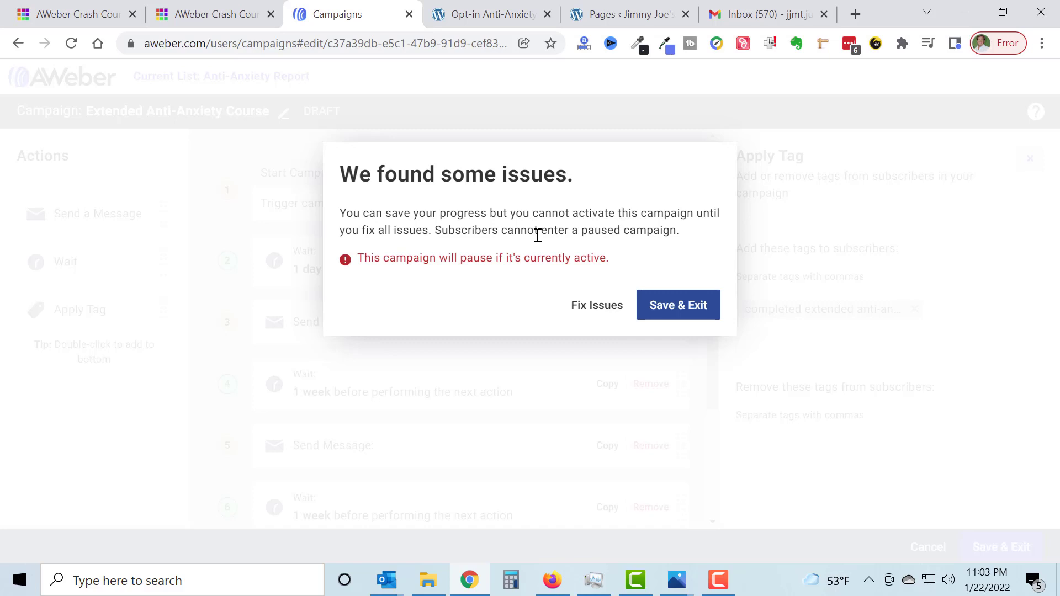
click(593, 309)
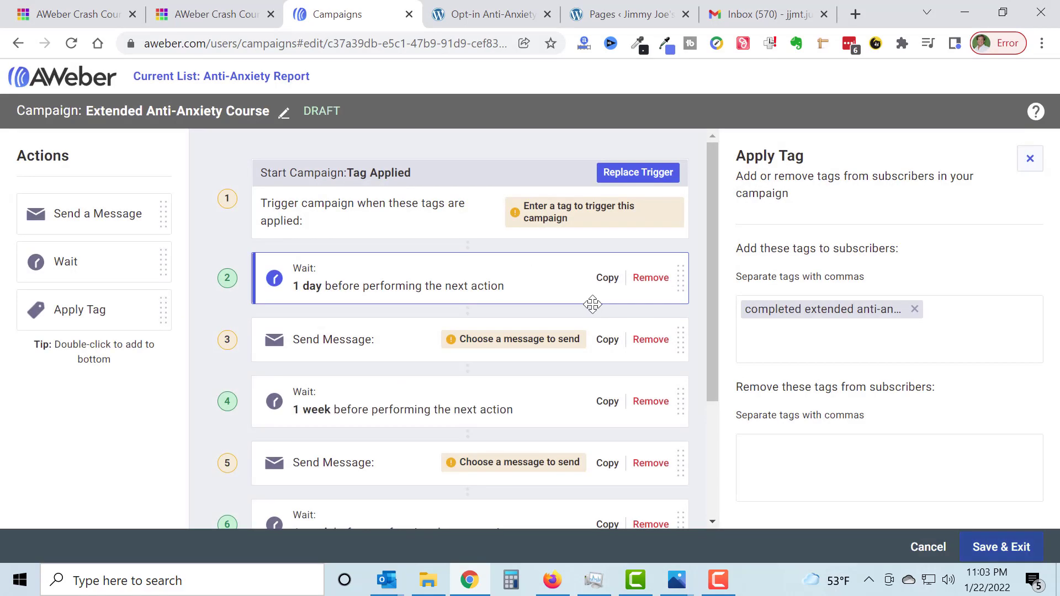
click(555, 215)
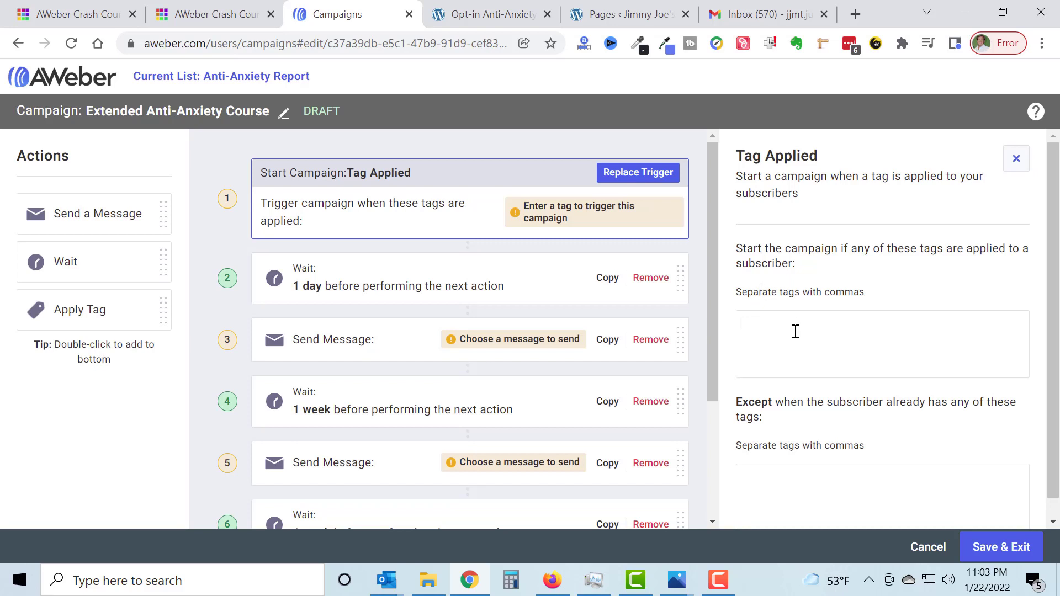
Assign the draft "#9 How to Create Your First eBook" to the first Send Message action.
click(493, 340)
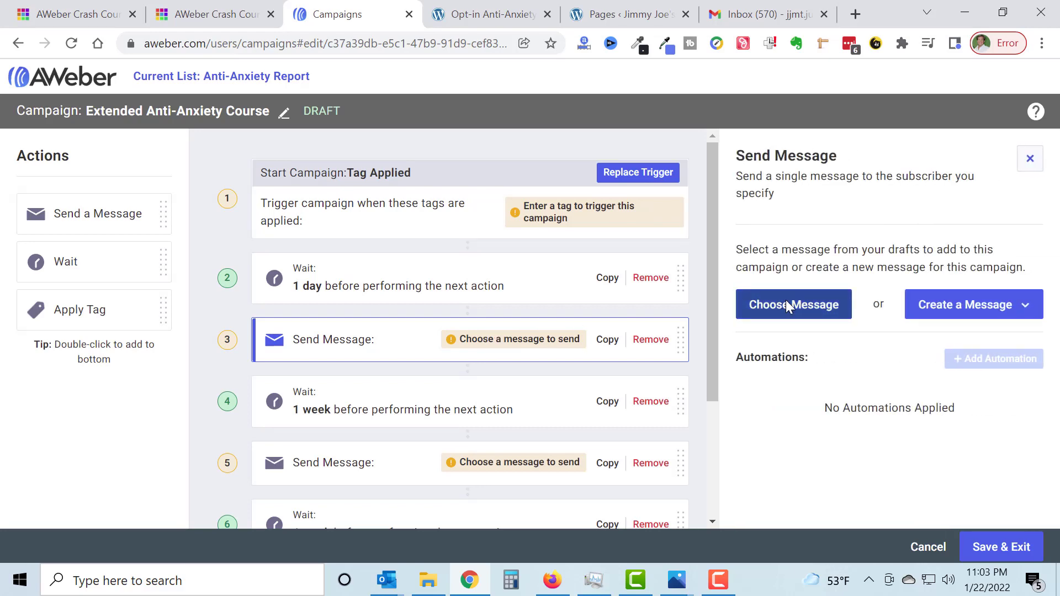
click(786, 299)
click(322, 241)
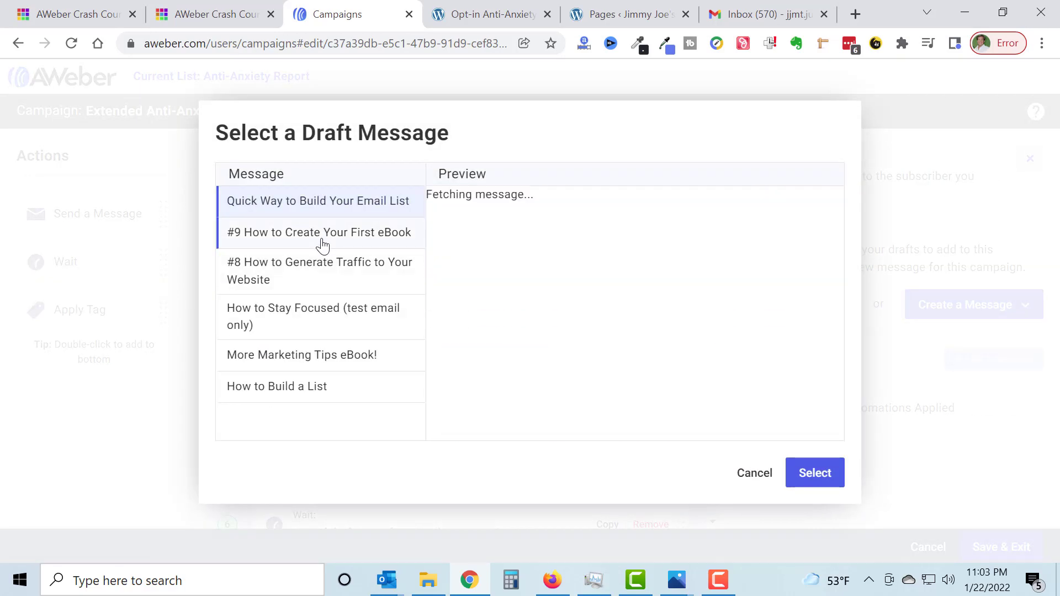
click(815, 473)
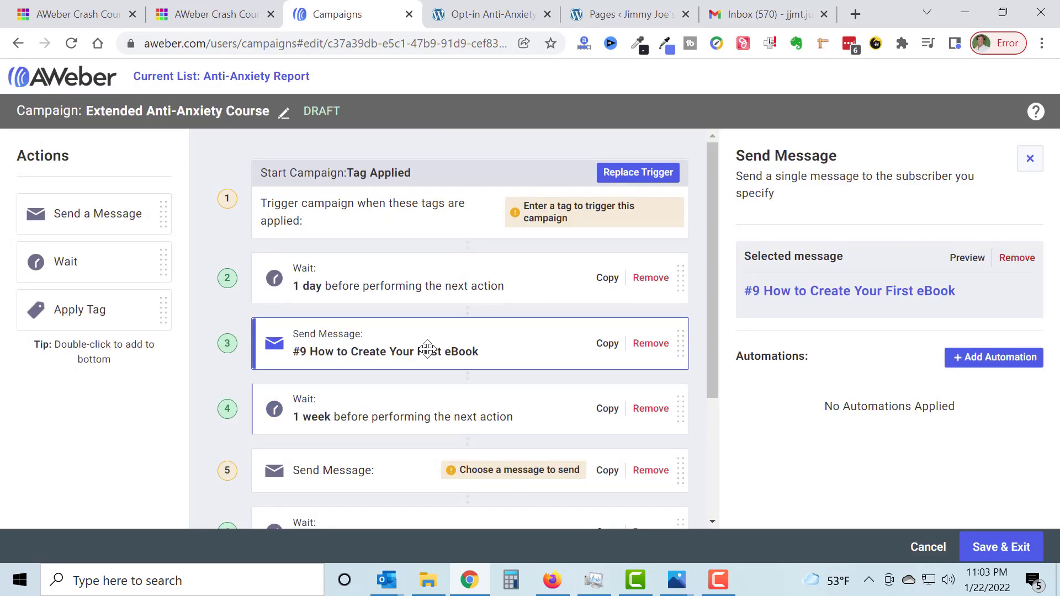
Assign the draft "More Marketing Tips eBook!" to the second Send Message action.
scroll(428, 351, down, 2)
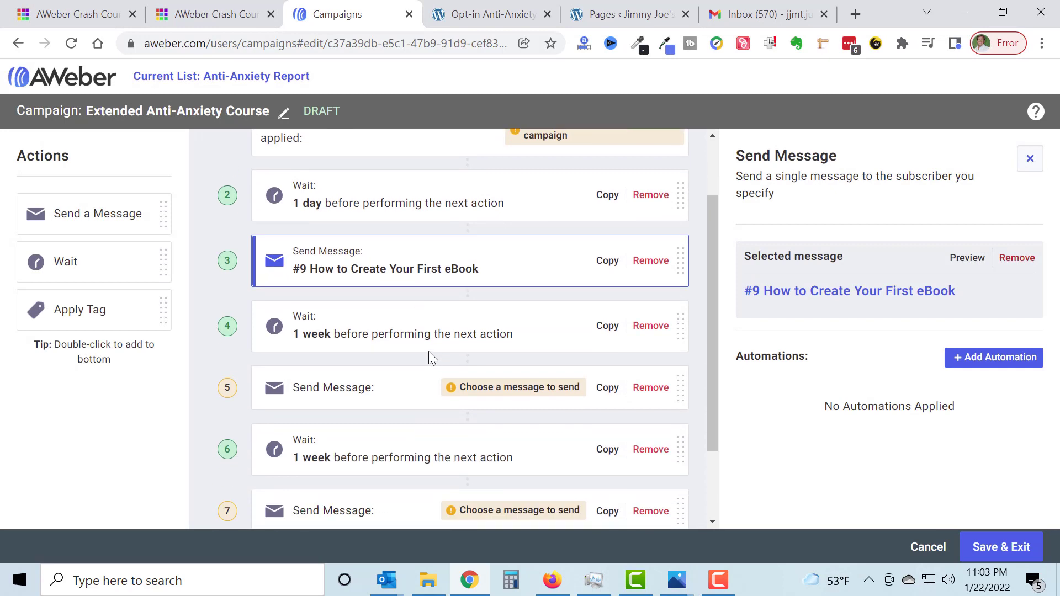
click(393, 391)
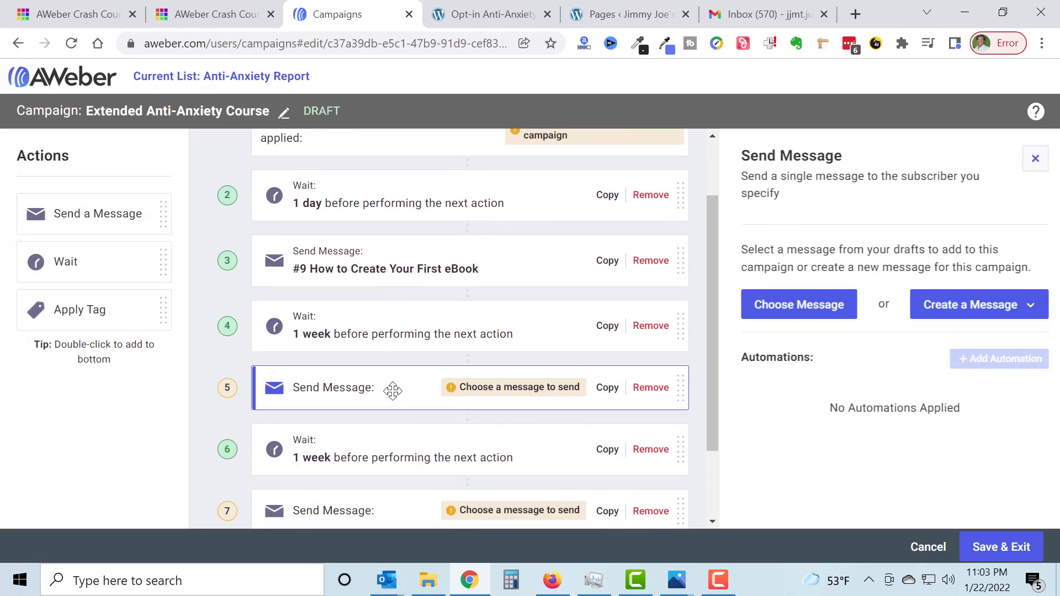
click(801, 305)
click(341, 334)
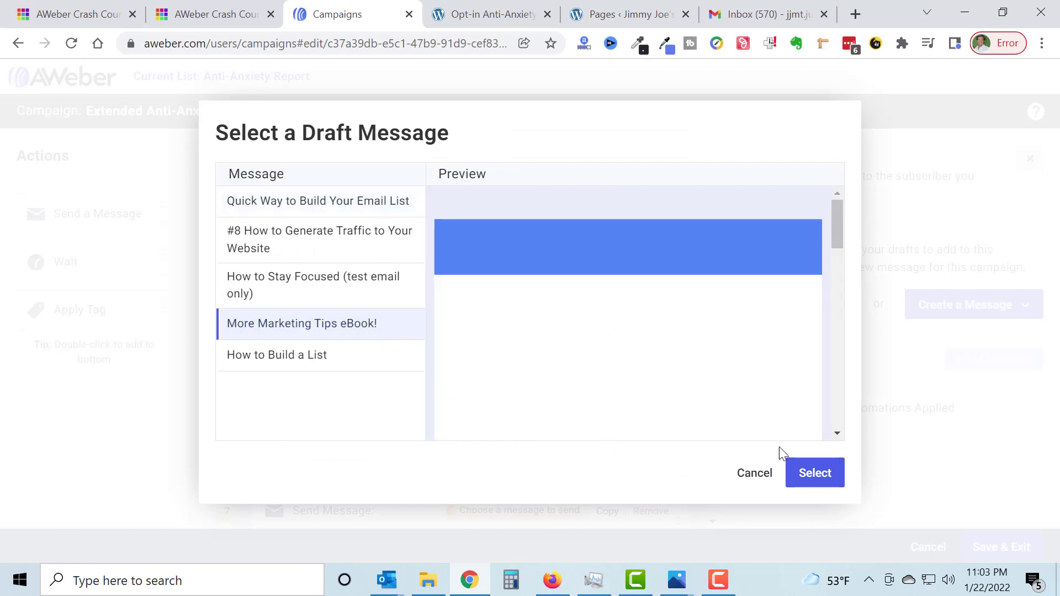
click(817, 485)
Assign the draft "#8 How to Generate Traffic to Your Website" to the third Send Message action.
scroll(570, 409, down, 2)
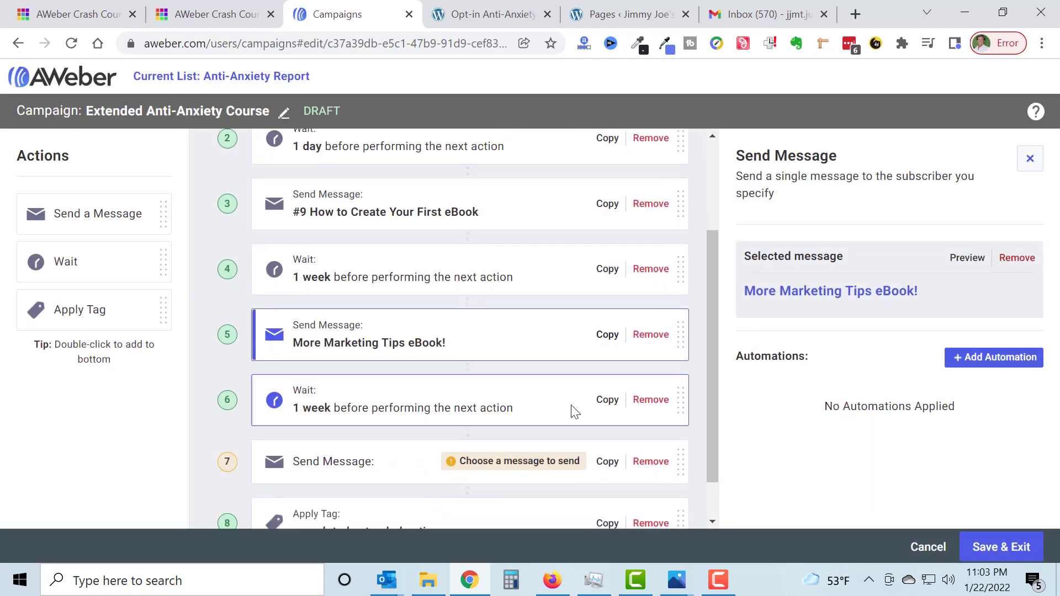
click(414, 412)
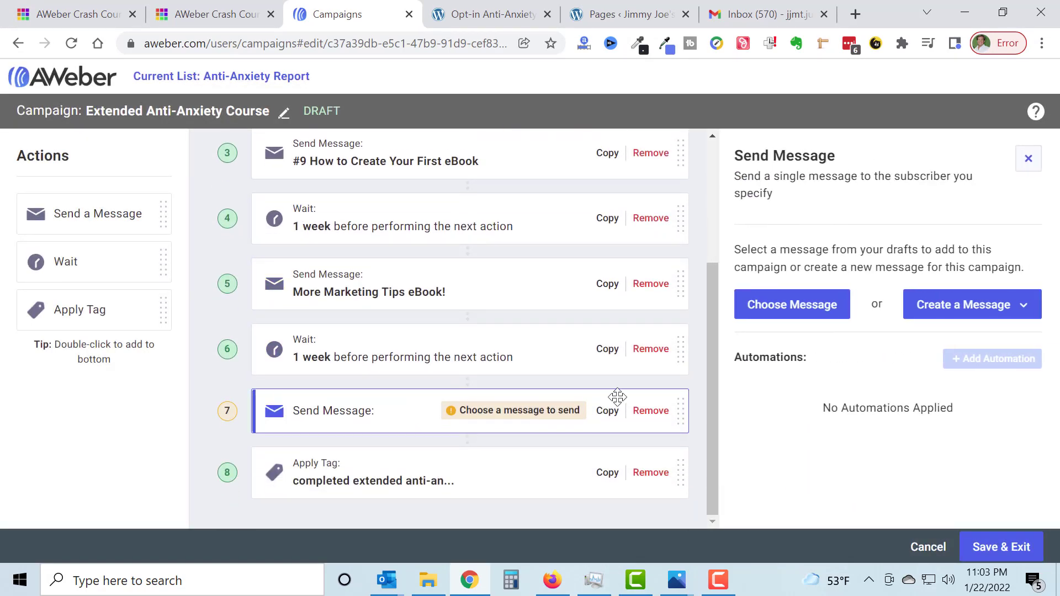
click(793, 305)
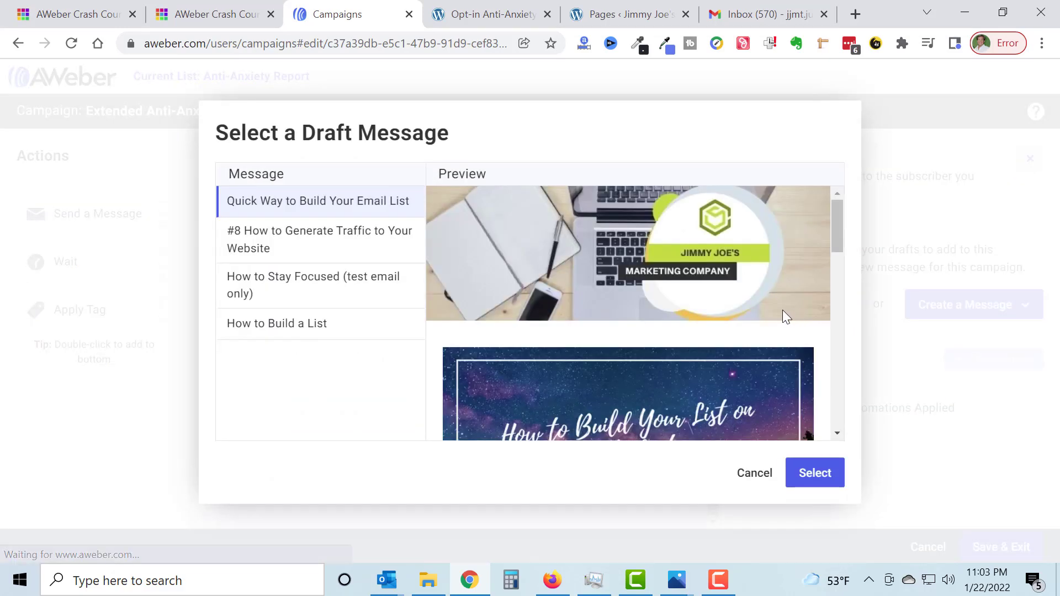
click(280, 241)
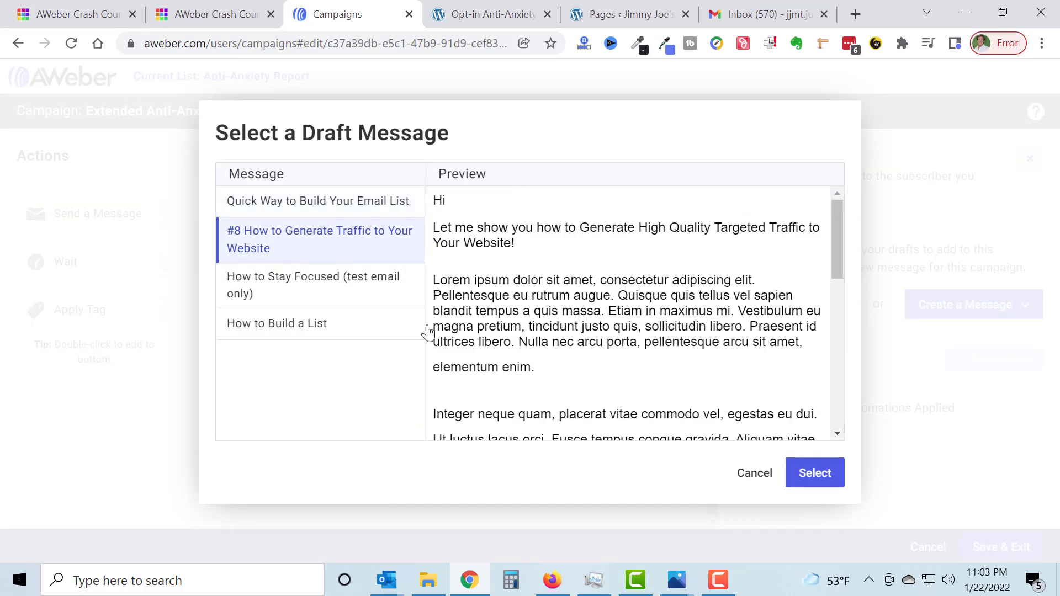
click(813, 474)
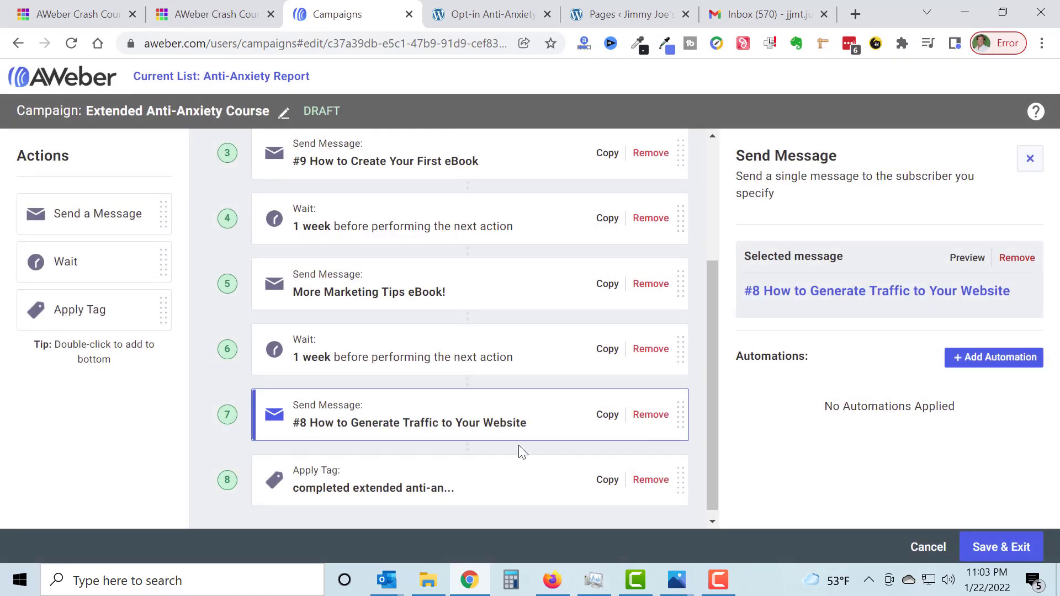
Save the campaign's progress and exit to the campaign list despite the trigger still lacking a tag.
scroll(527, 436, up, 4)
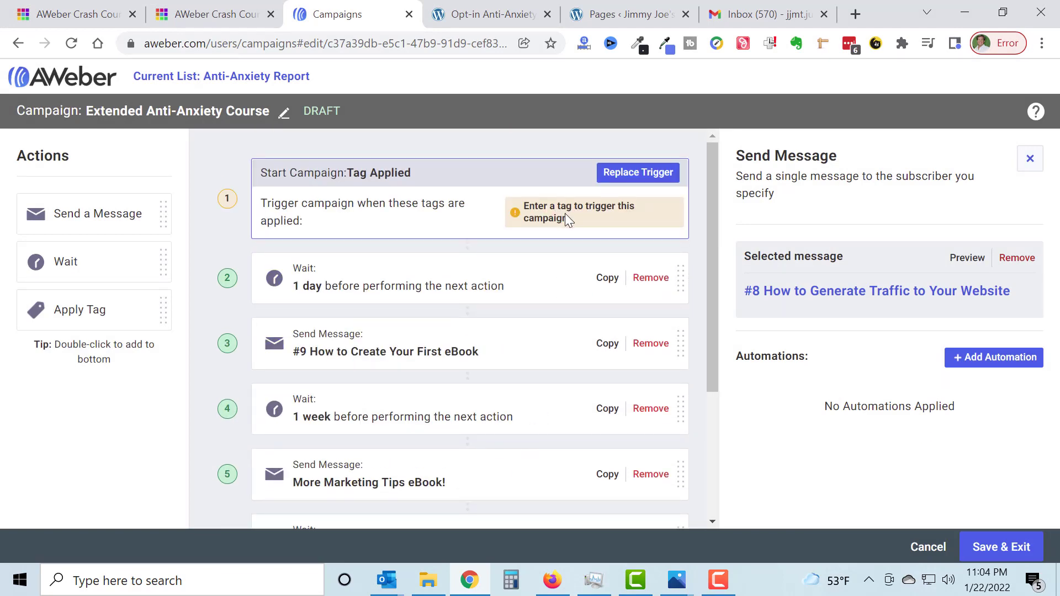
click(1001, 547)
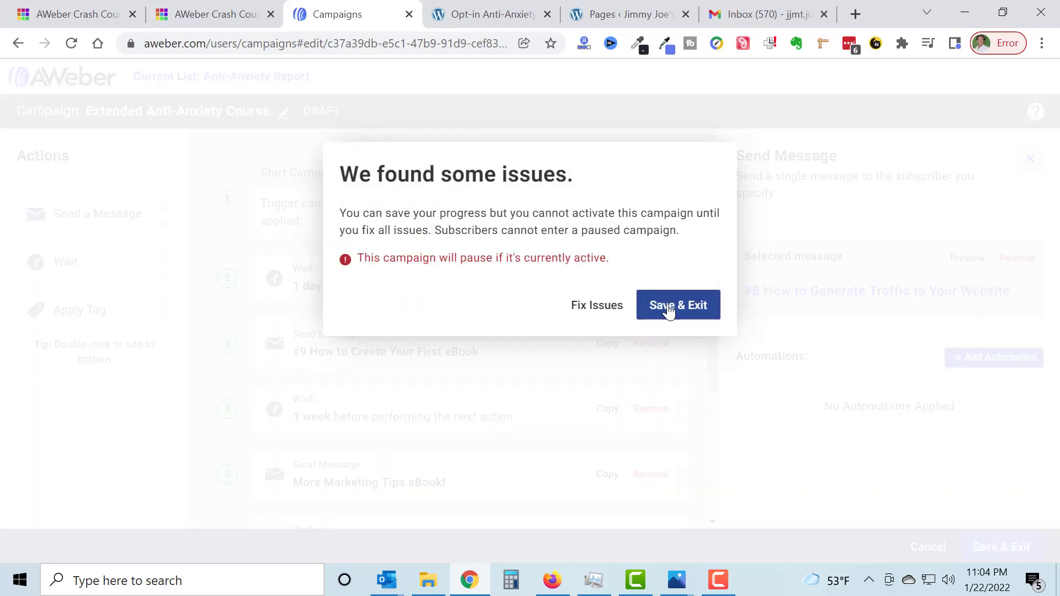
click(669, 309)
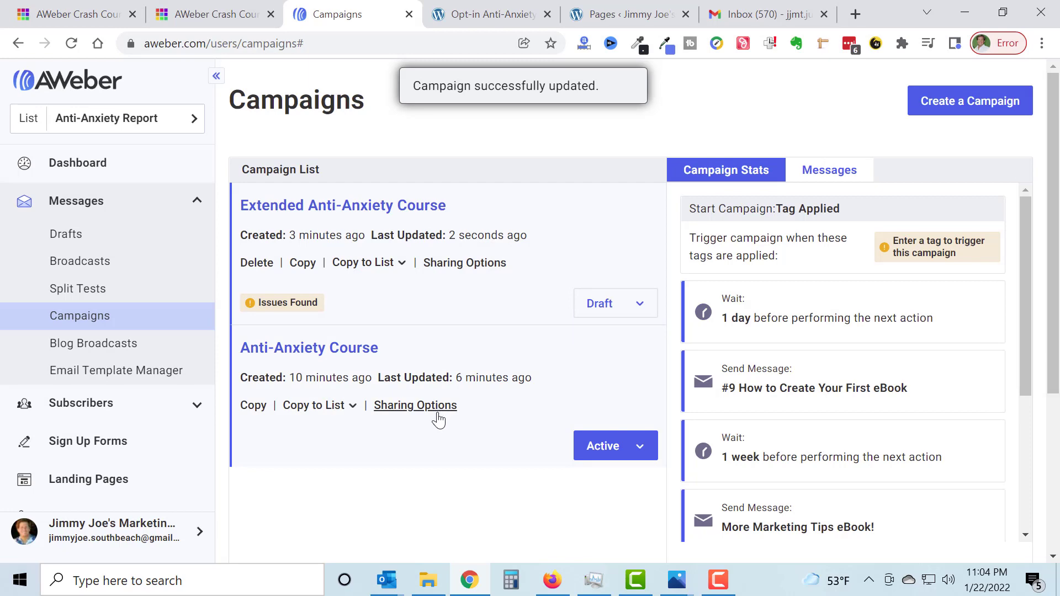
Check the exact tag name in the Anti-Anxiety Course campaign's final Apply Tag action and leave that campaign without saving.
click(323, 349)
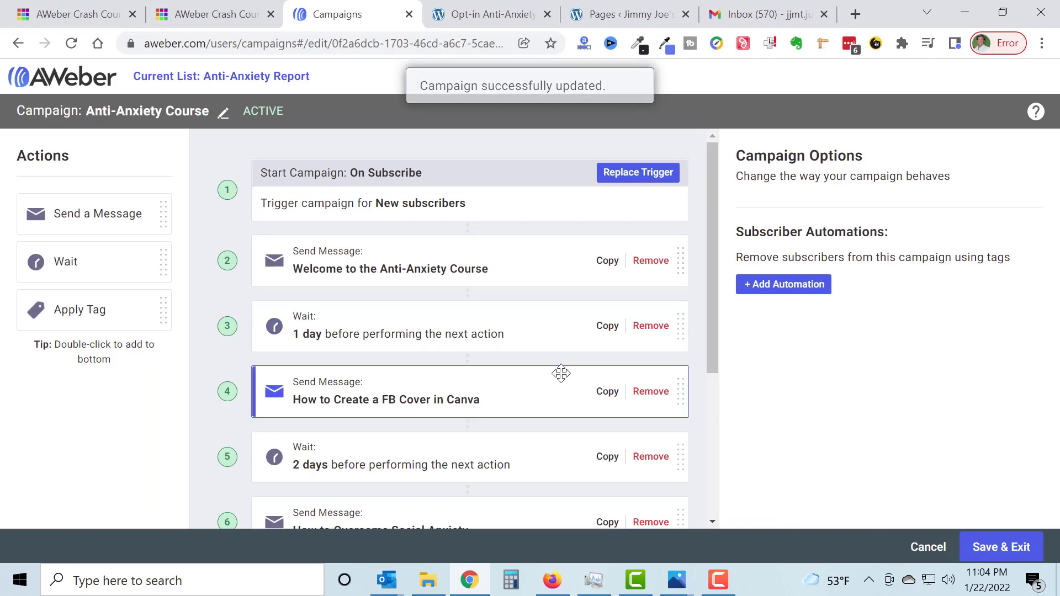
scroll(569, 372, down, 5)
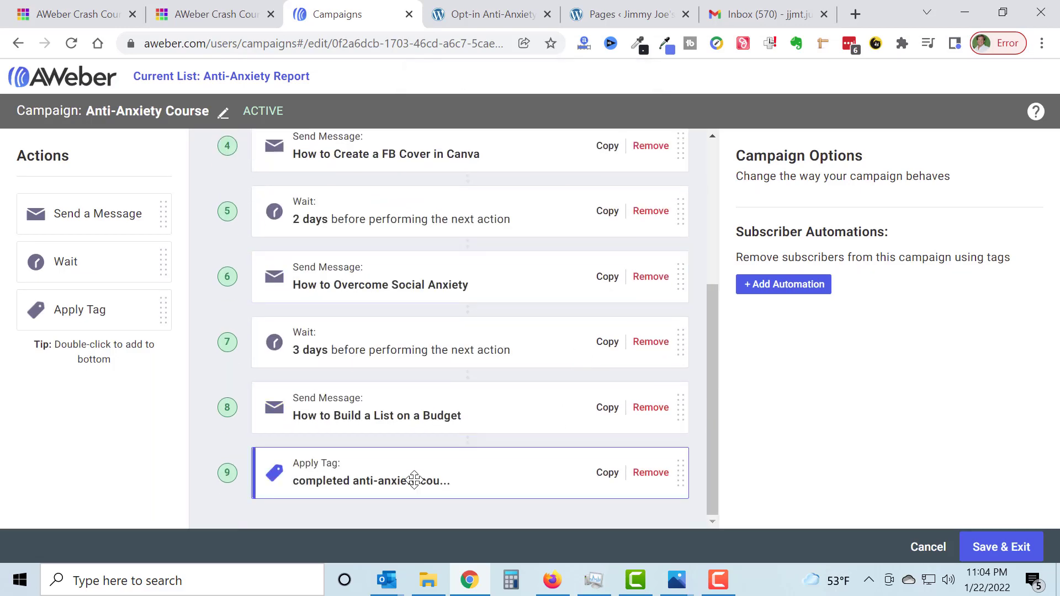
click(413, 479)
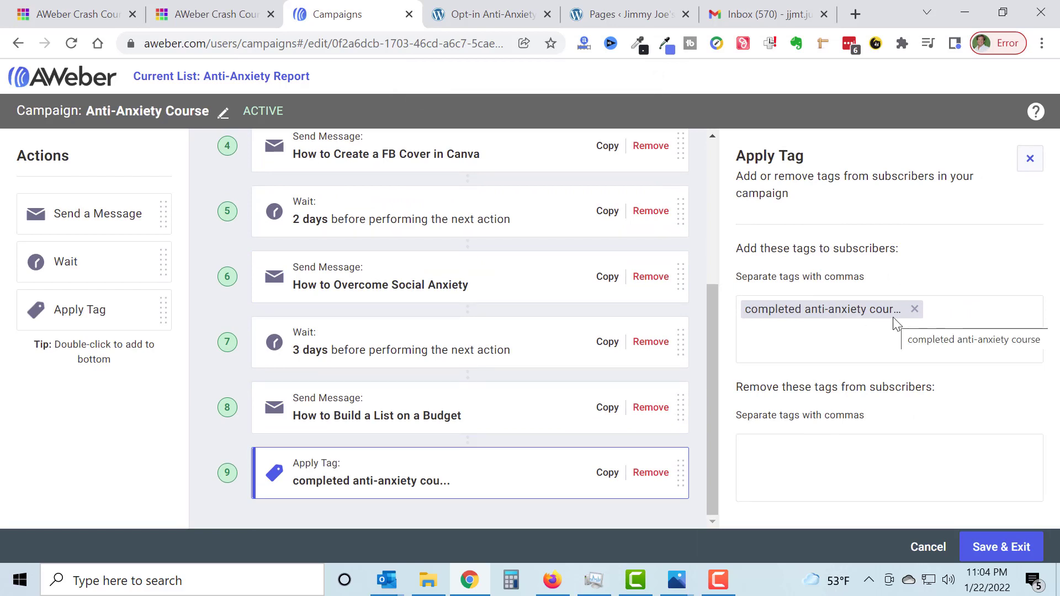
scroll(559, 383, up, 5)
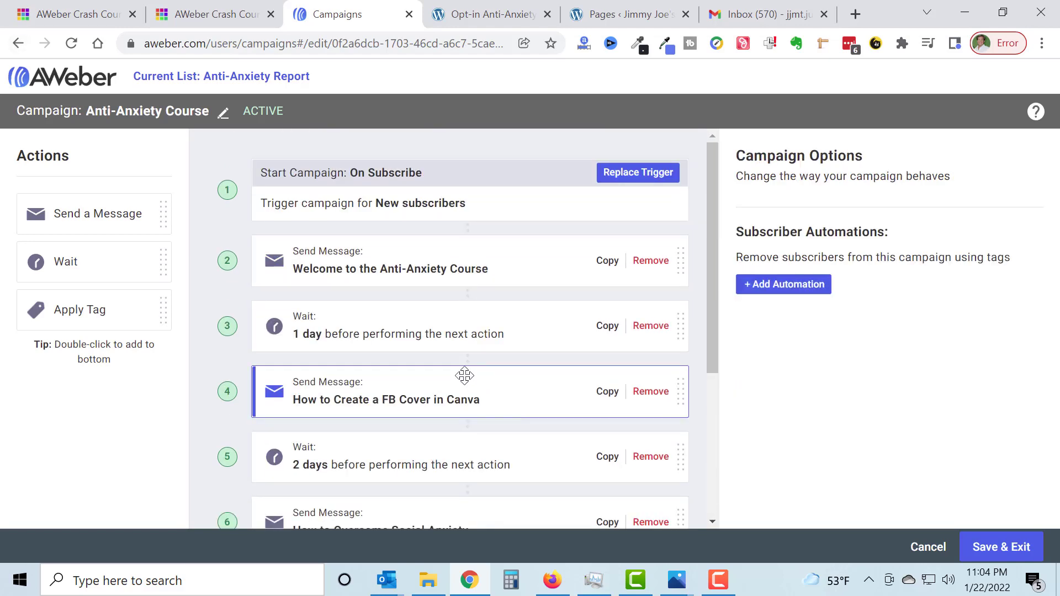
scroll(464, 376, down, 5)
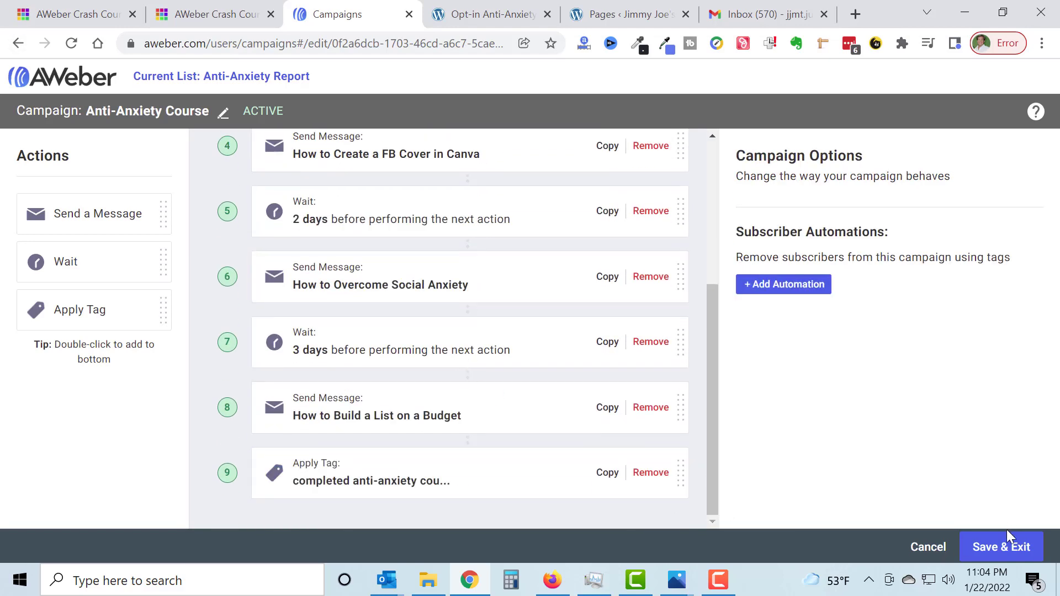
click(937, 549)
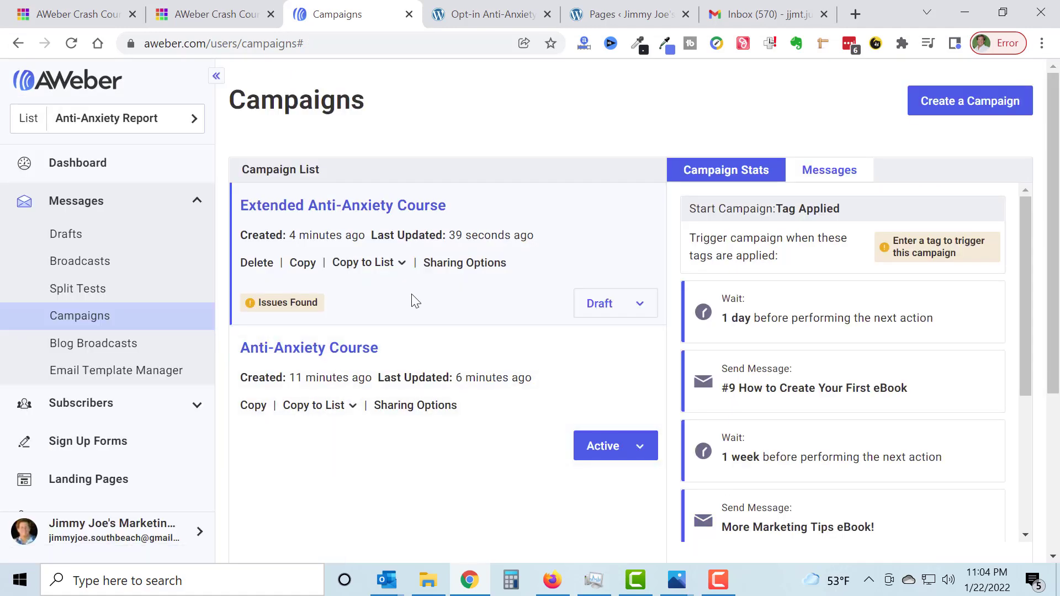
Set the Extended Anti-Anxiety Course campaign to start when the tag "completed anti-anxiety course" is applied.
click(379, 211)
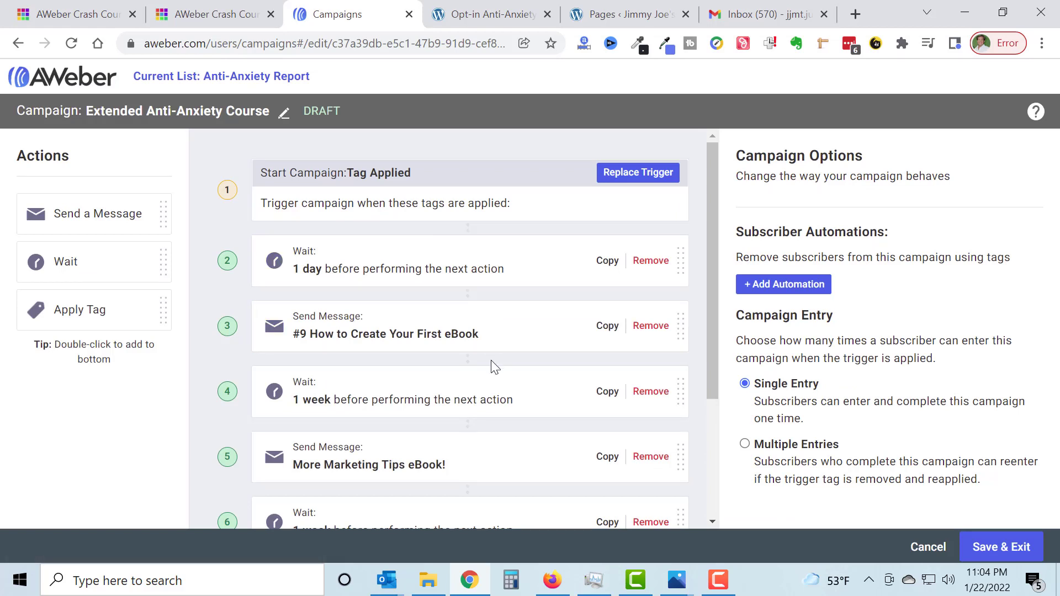
click(476, 207)
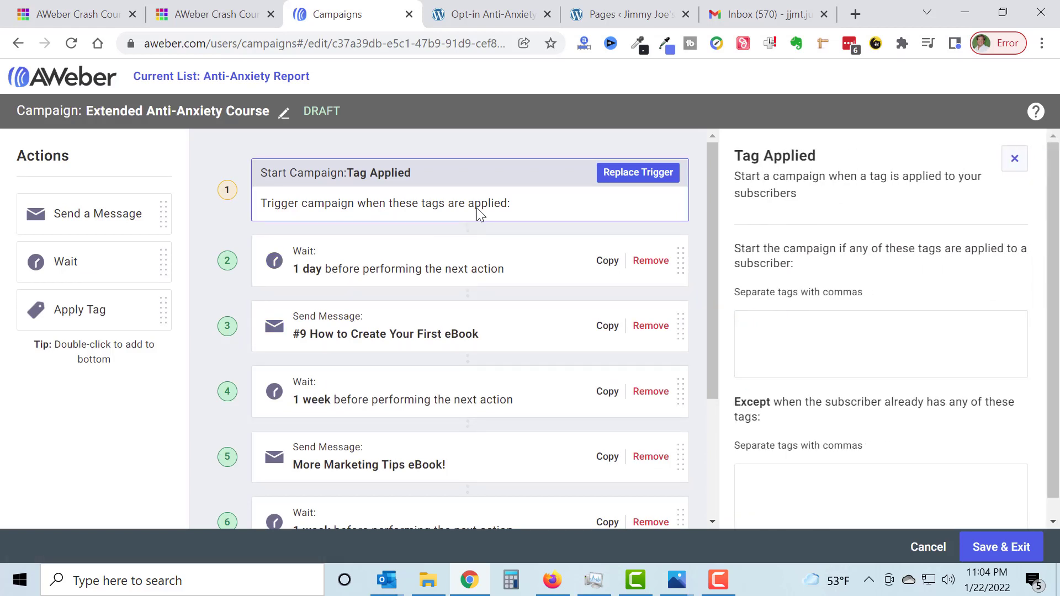
click(821, 332)
text(complete)
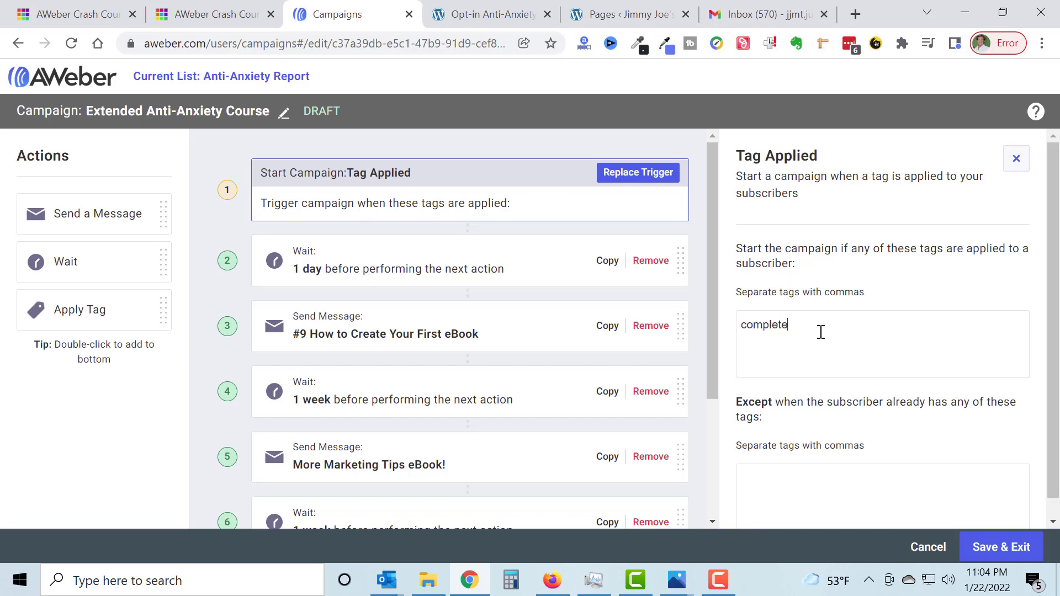
text(d anti-anxiety course)
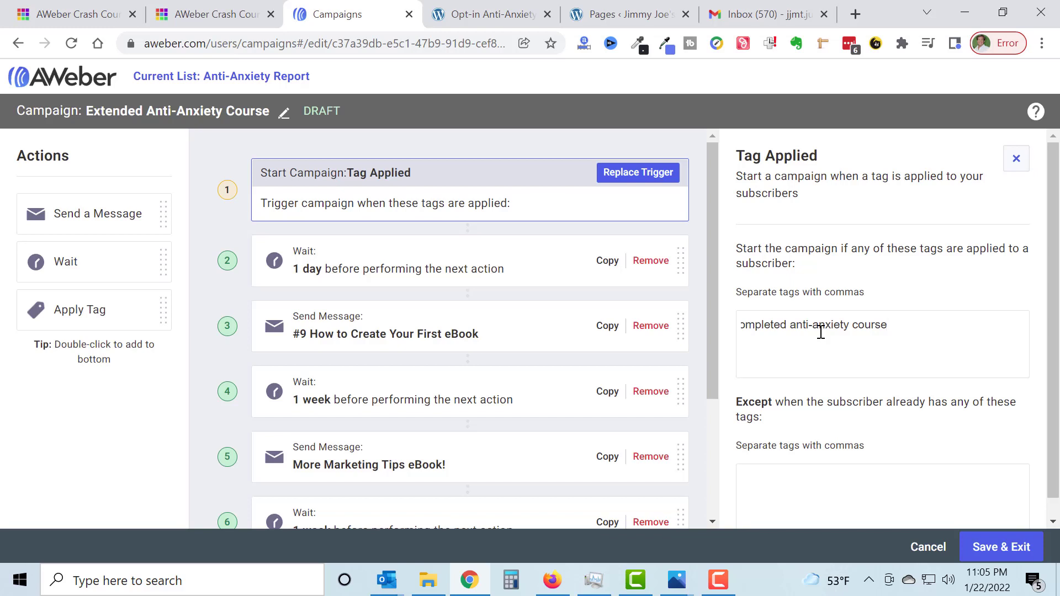
key(Return)
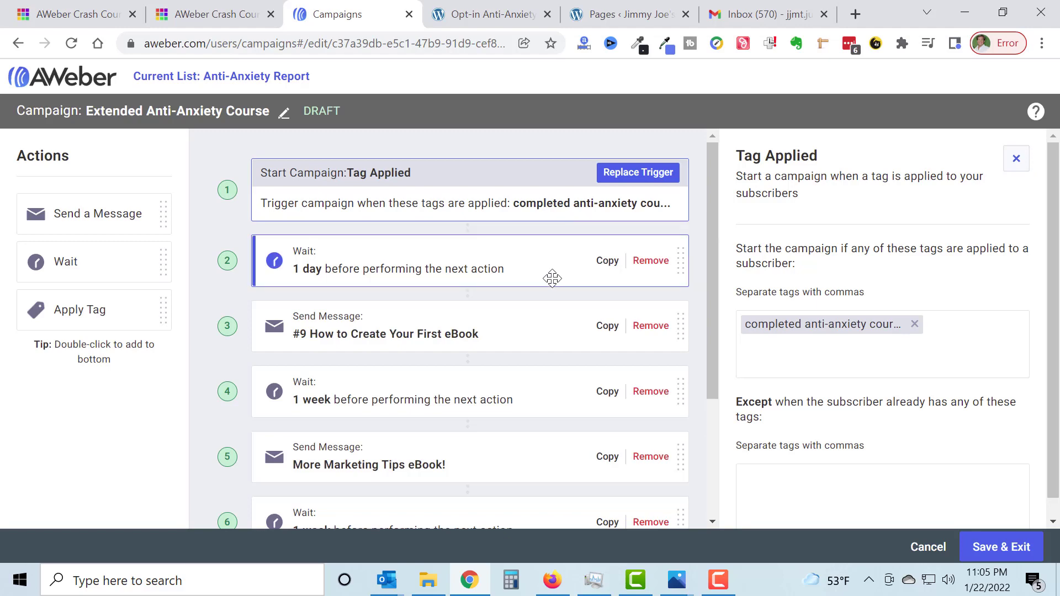
Save the Extended Anti-Anxiety Course campaign, exit to the campaign list and activate it.
scroll(669, 513, down, 3)
click(1001, 547)
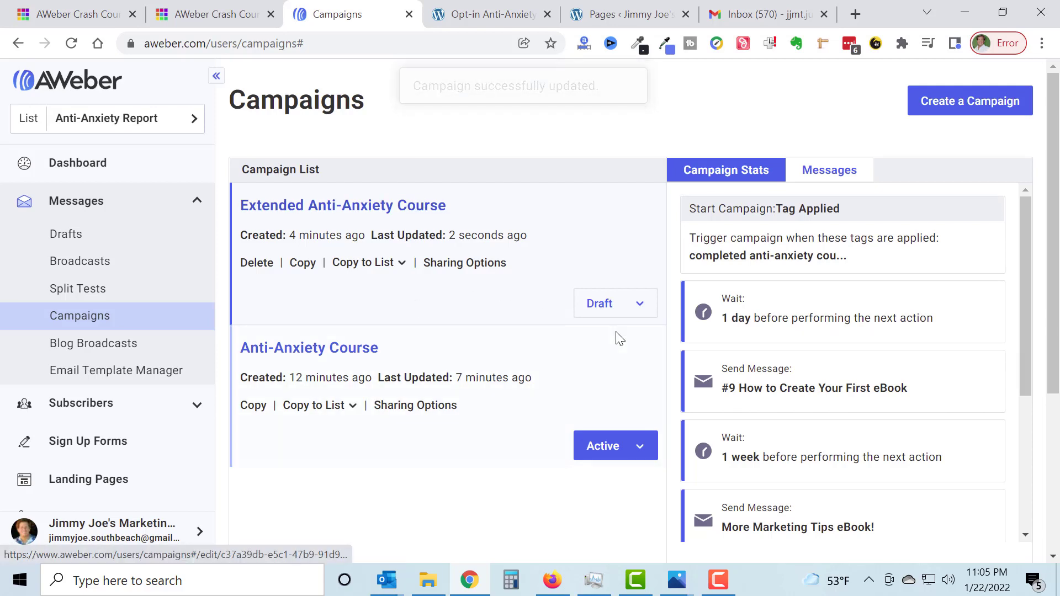
click(638, 308)
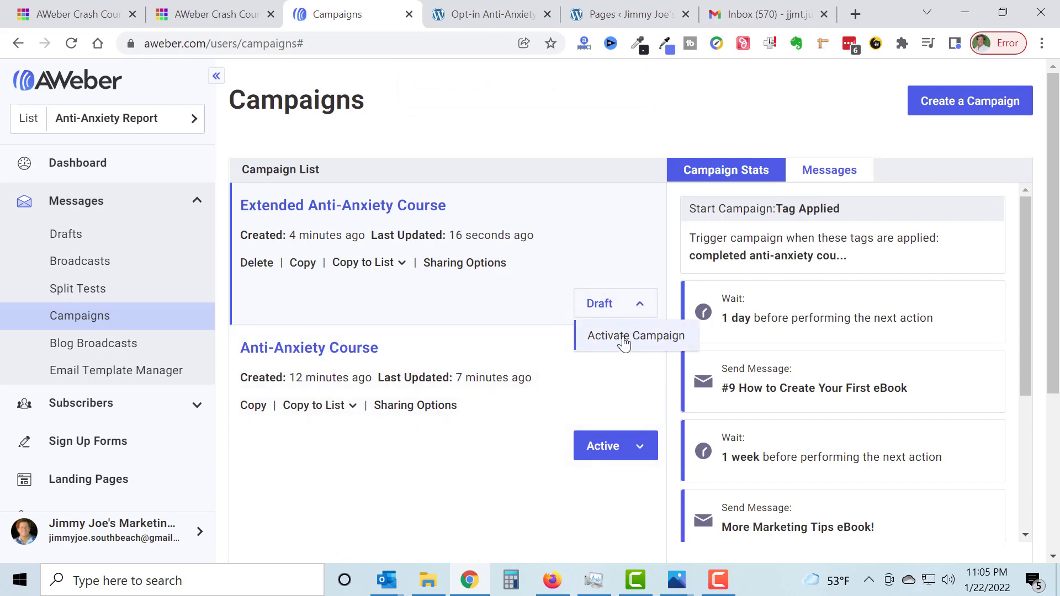
click(624, 336)
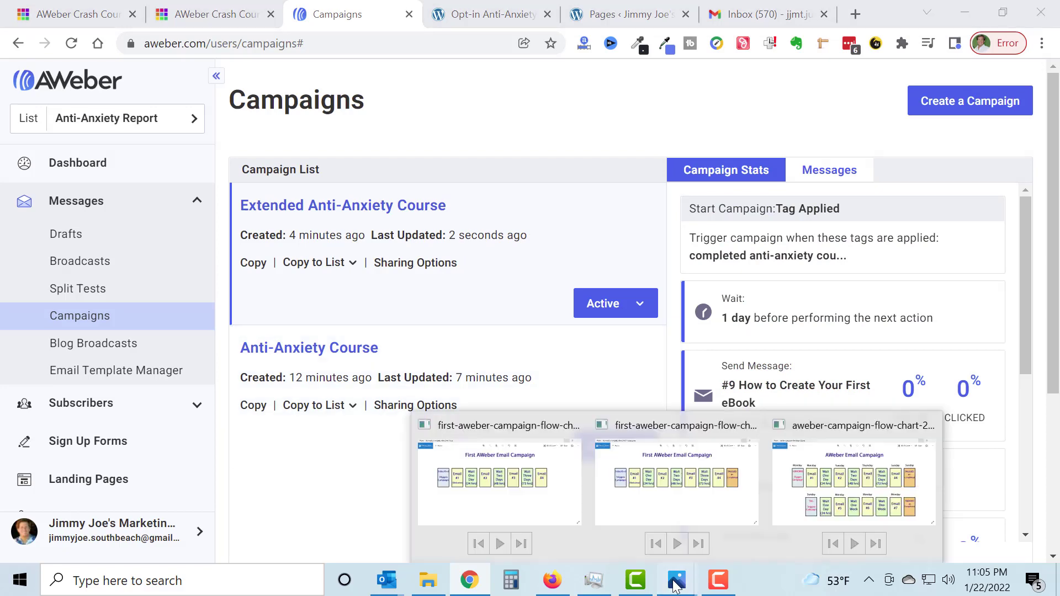
Switch to Photos to review the email campaign schedule in aweber-campaign-flow-chart-20.png, and return to the campaign list.
click(676, 580)
click(778, 518)
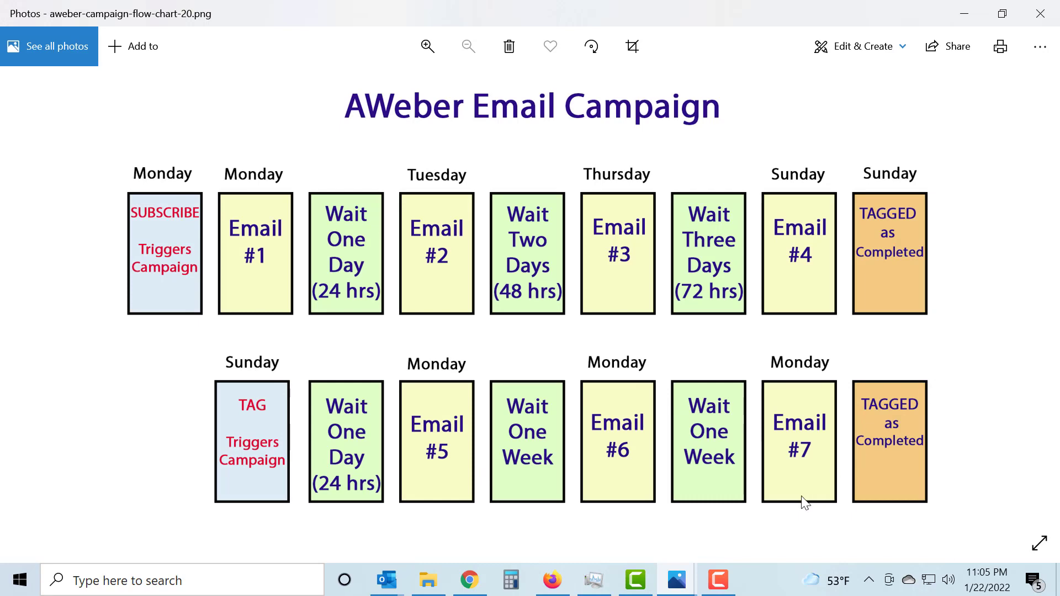
click(676, 579)
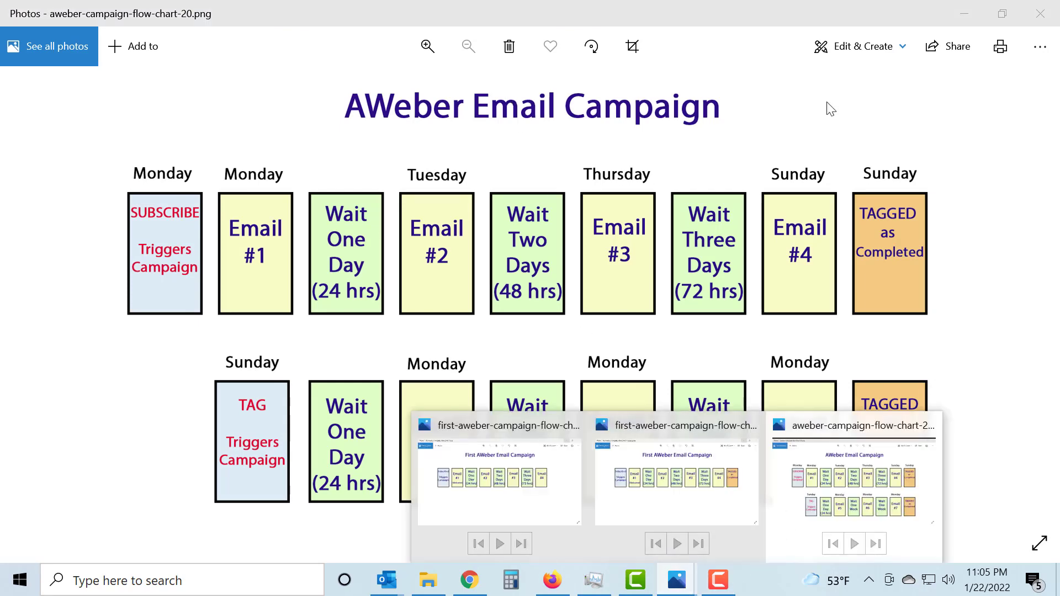
click(965, 15)
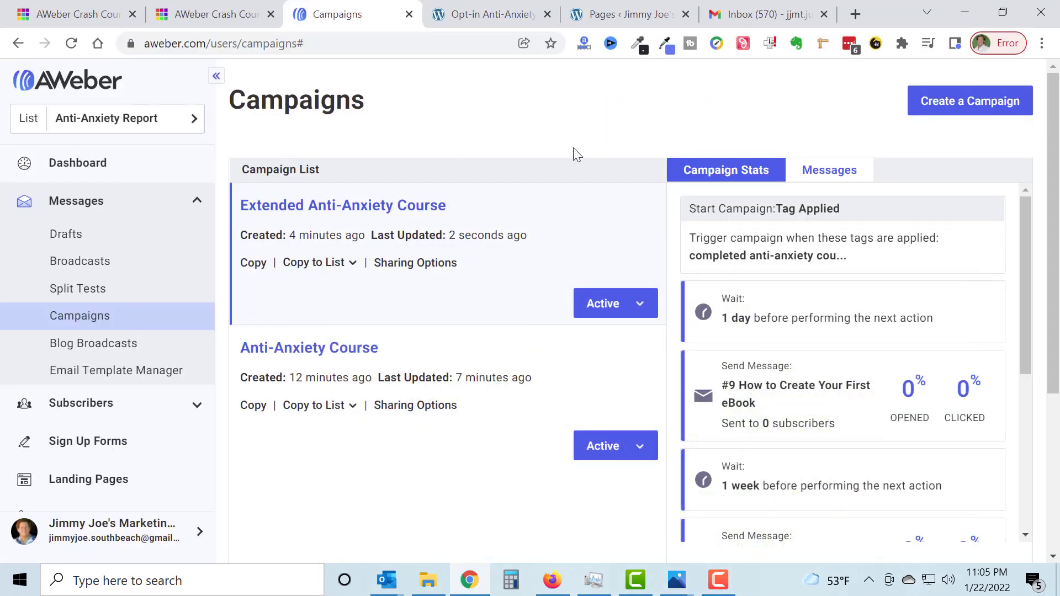
View the "Get Your Free Report" form on the opt-in page and switch back to aweber-campaign-flow-chart-20.png in Photos.
click(494, 21)
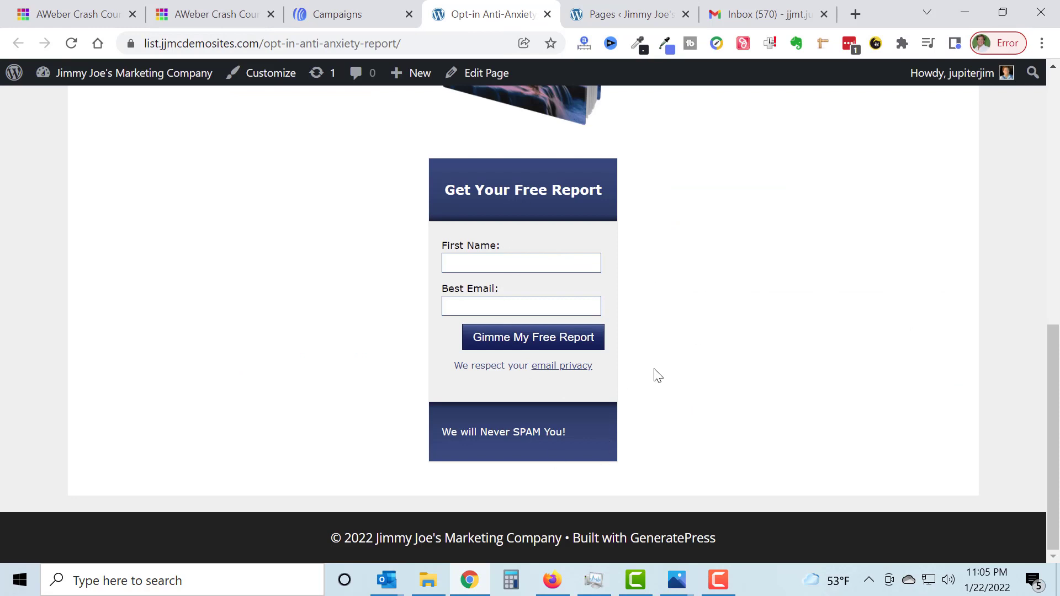
scroll(655, 369, up, 4)
scroll(655, 369, down, 4)
mouse_move(680, 591)
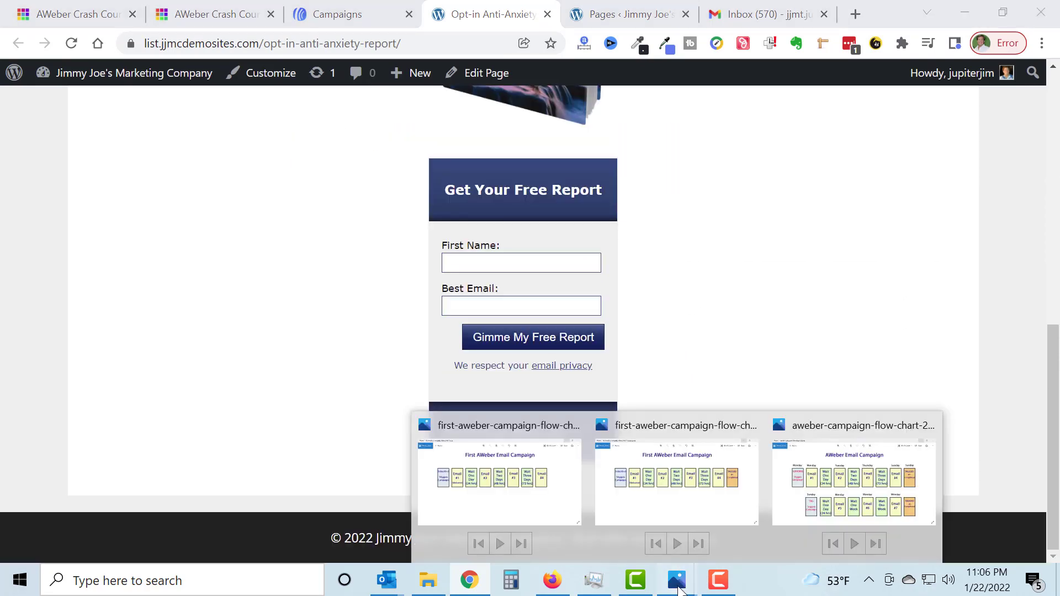
click(807, 466)
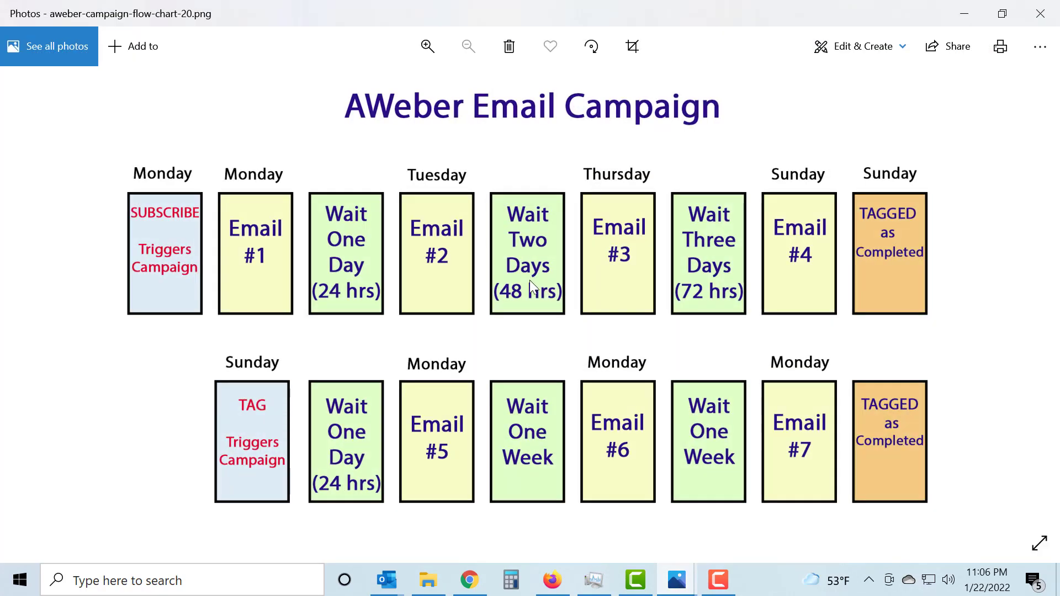